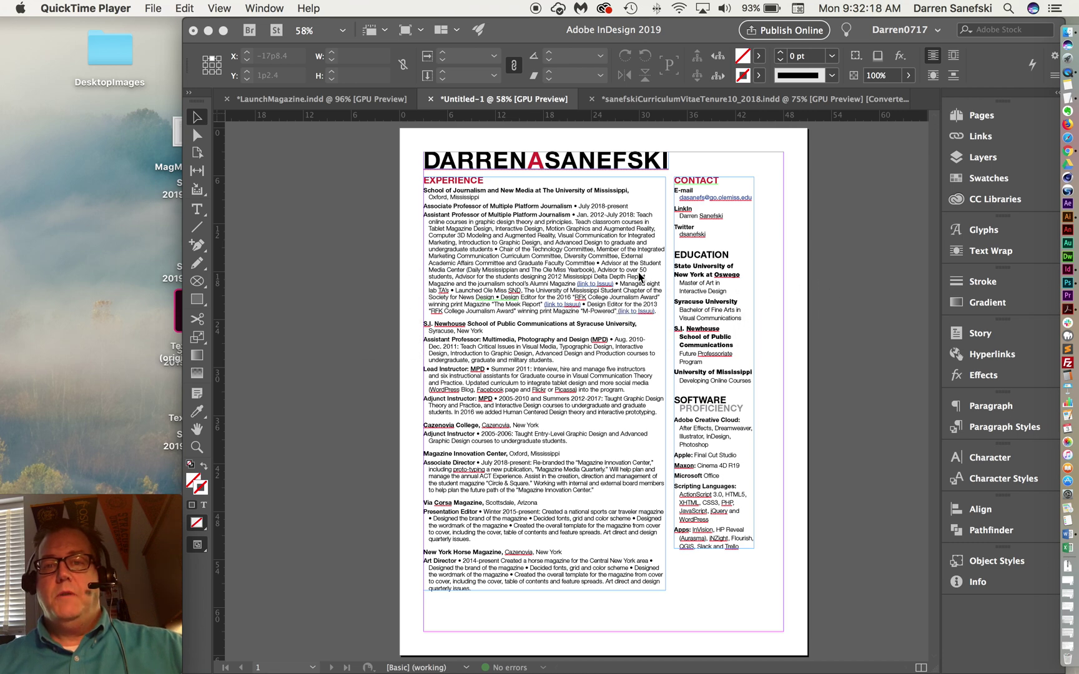
Group the résumé's name heading, experience text frame and contact/education text frame into one object.
{"action": "left_click", "coordinate": [517, 208]}
{"action": "left_click", "coordinate": [574, 259]}
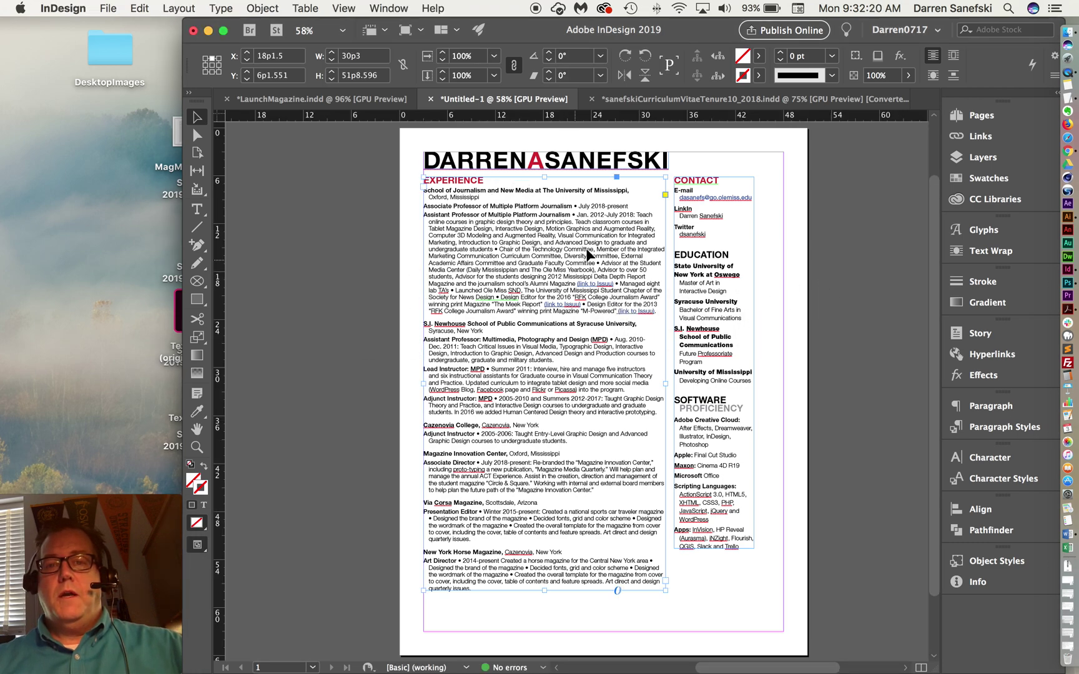
{"action": "left_click", "coordinate": [542, 170], "text": "shift"}
{"action": "left_click", "coordinate": [695, 191], "text": "shift"}
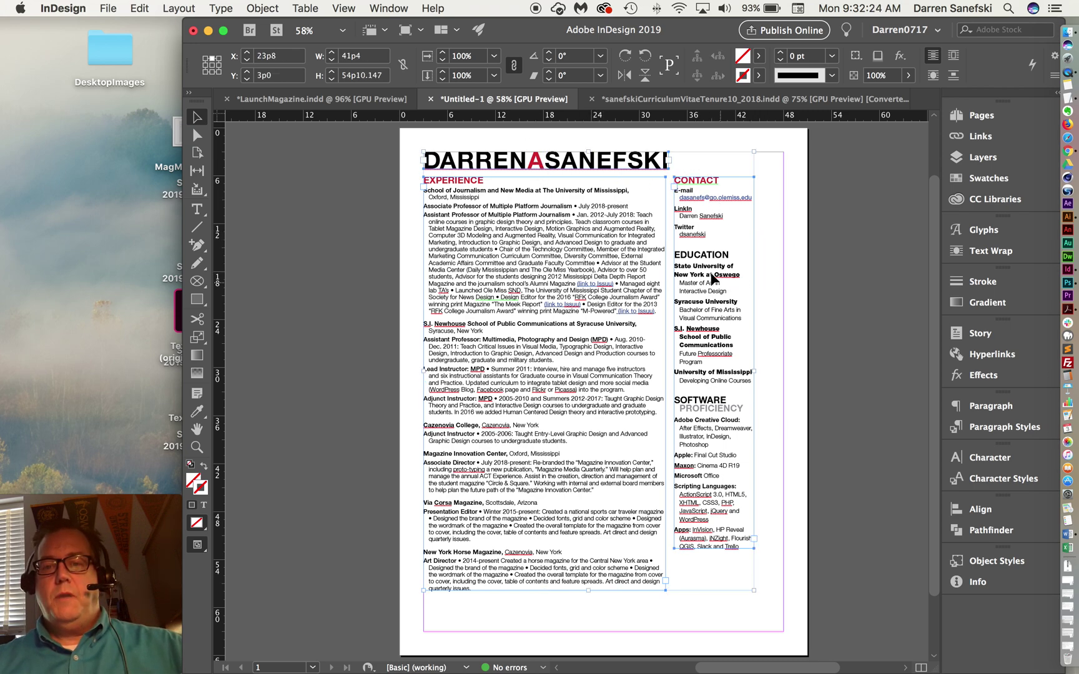
{"action": "left_click", "coordinate": [264, 12]}
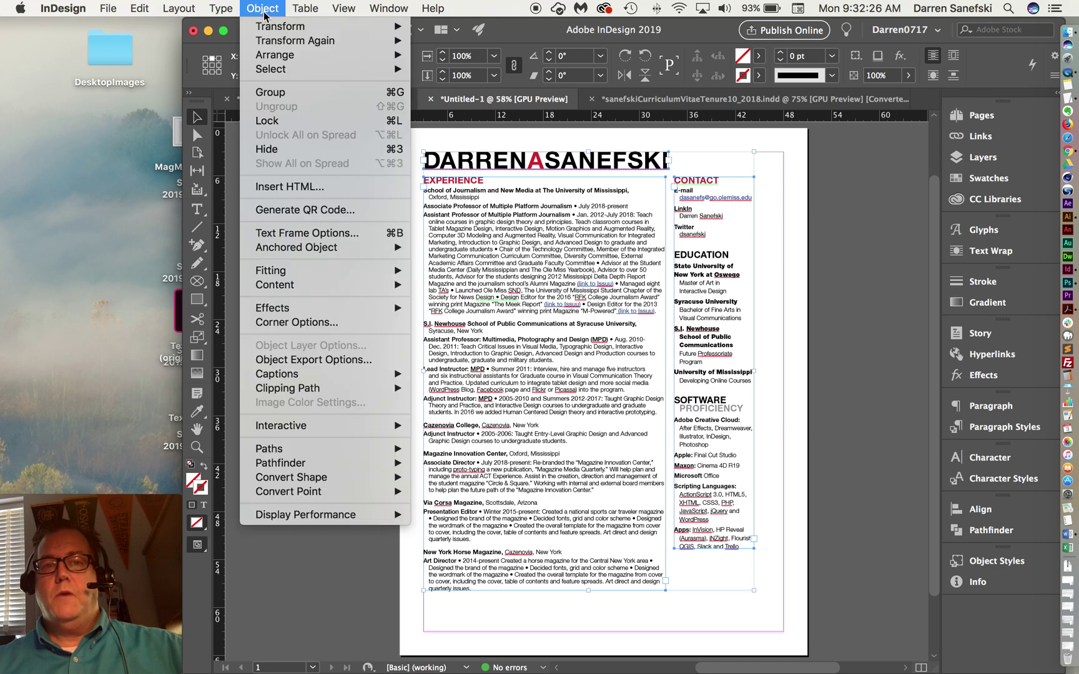
{"action": "left_click", "coordinate": [386, 92]}
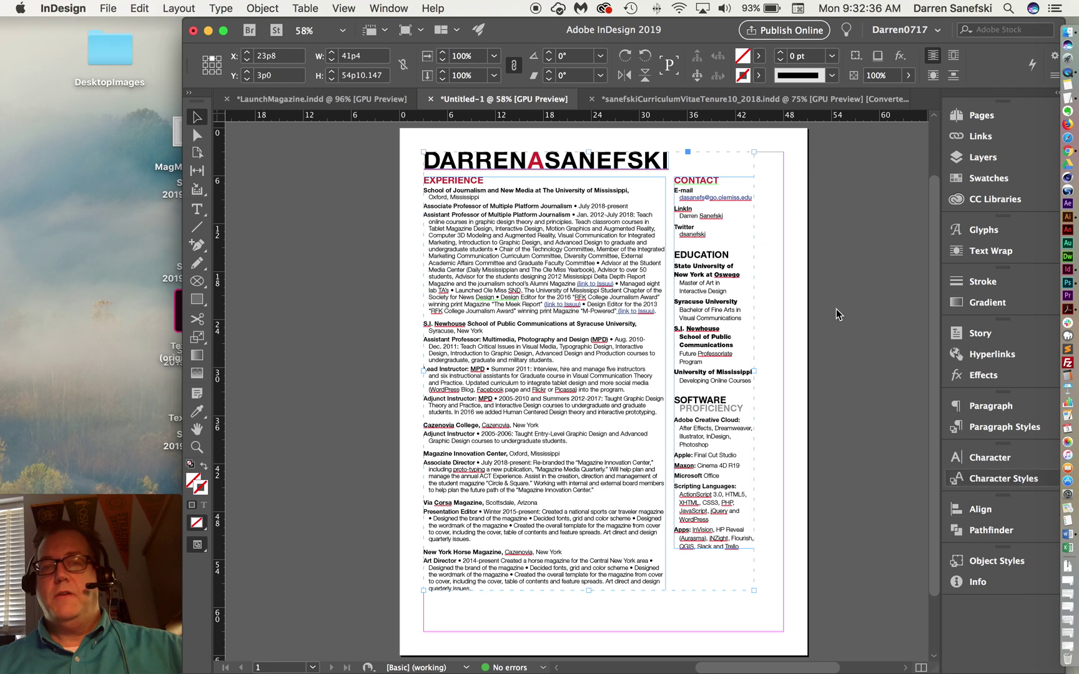
Bring up the object alignment controls with all their options shown, including distribute spacing.
{"action": "left_click", "coordinate": [393, 8]}
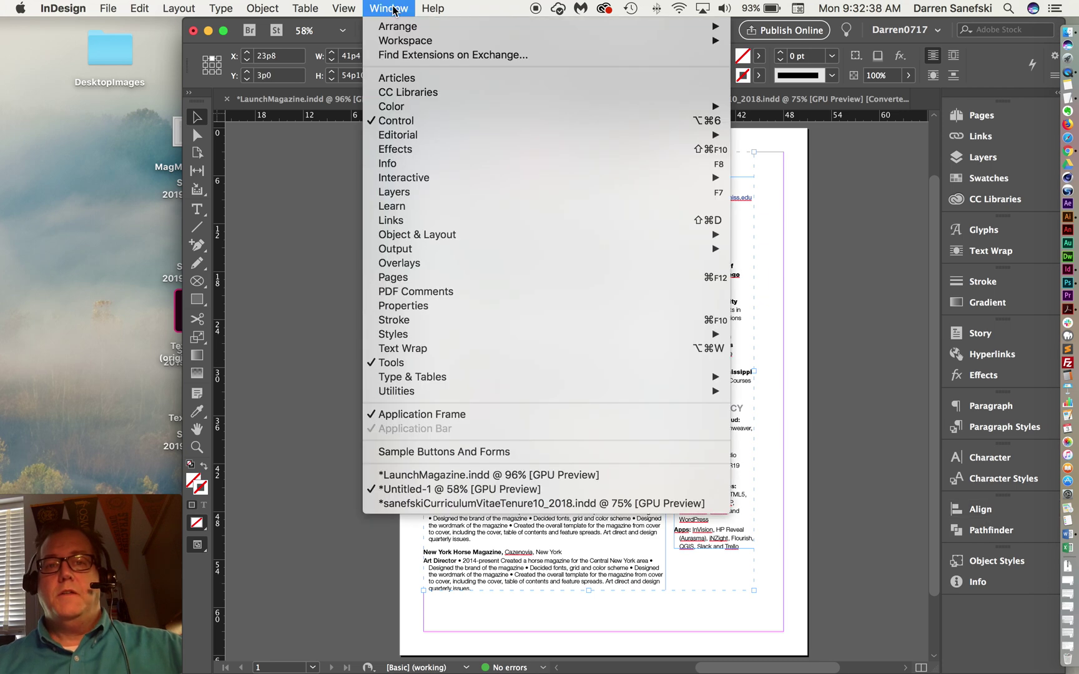
{"action": "mouse_move", "coordinate": [650, 236]}
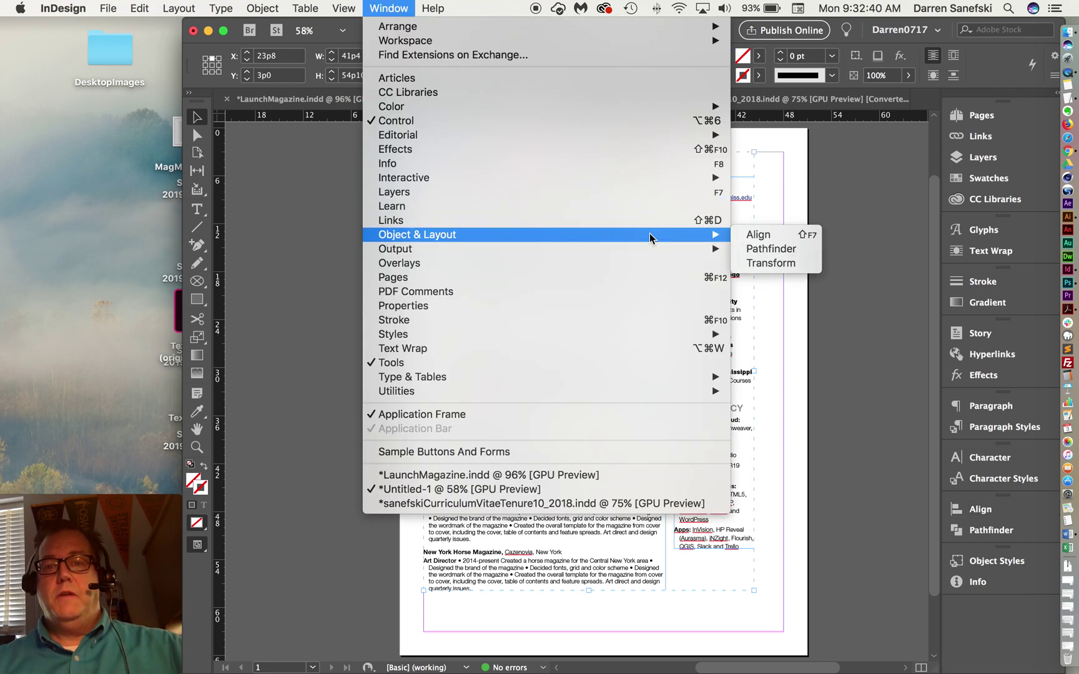
{"action": "left_click", "coordinate": [761, 234]}
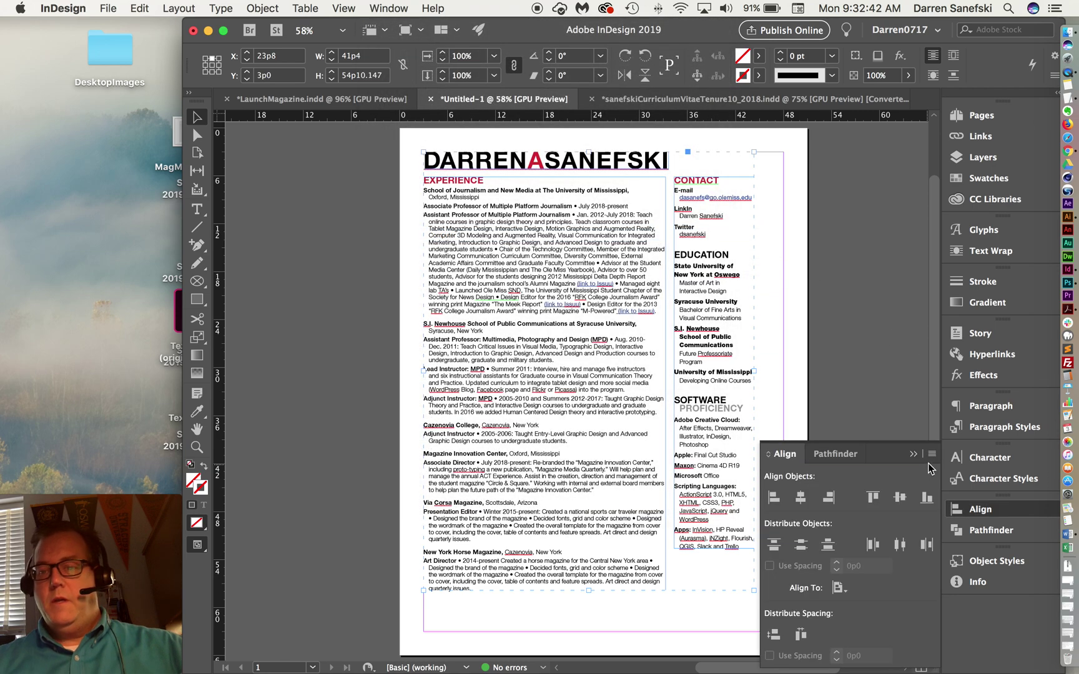
{"action": "left_click", "coordinate": [932, 454]}
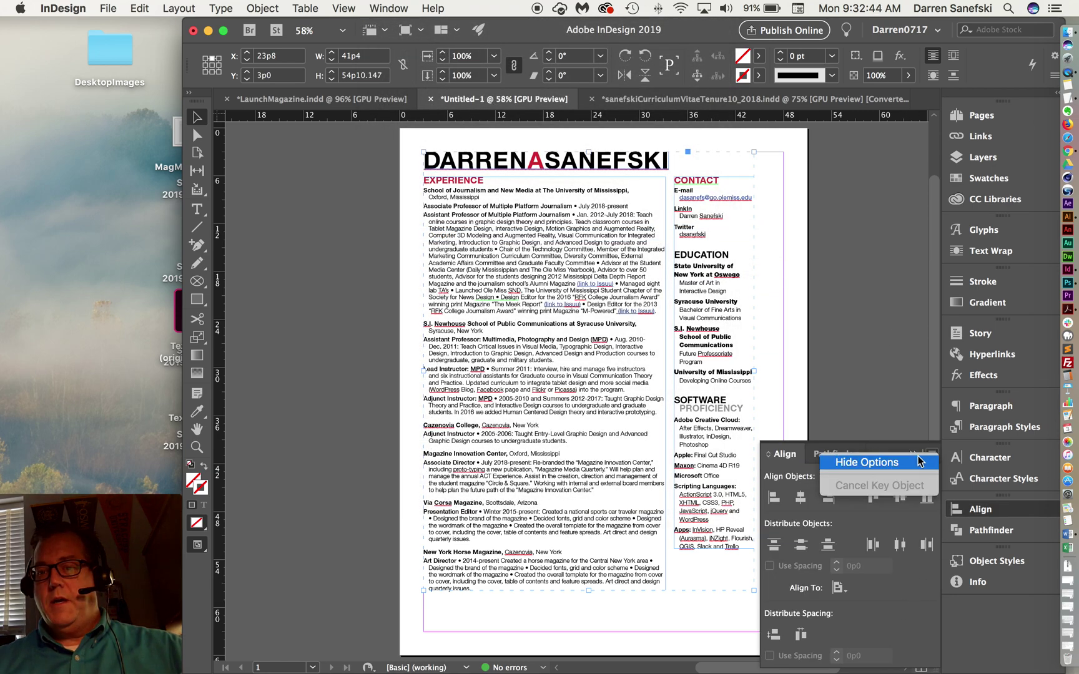
{"action": "left_click", "coordinate": [878, 463]}
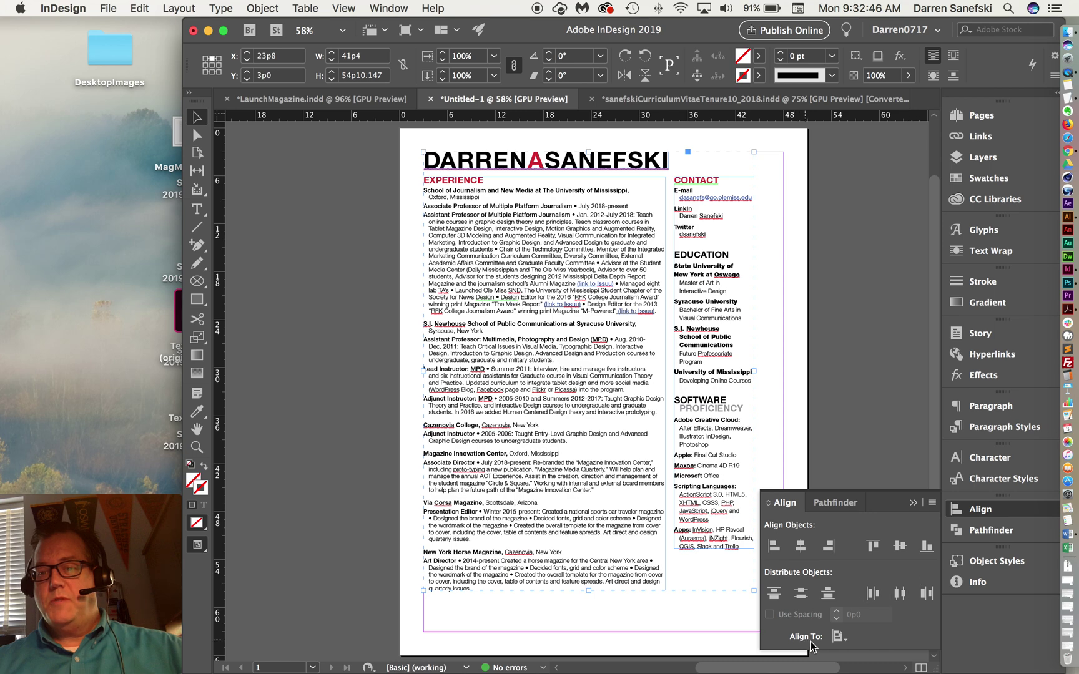
{"action": "left_click", "coordinate": [932, 504]}
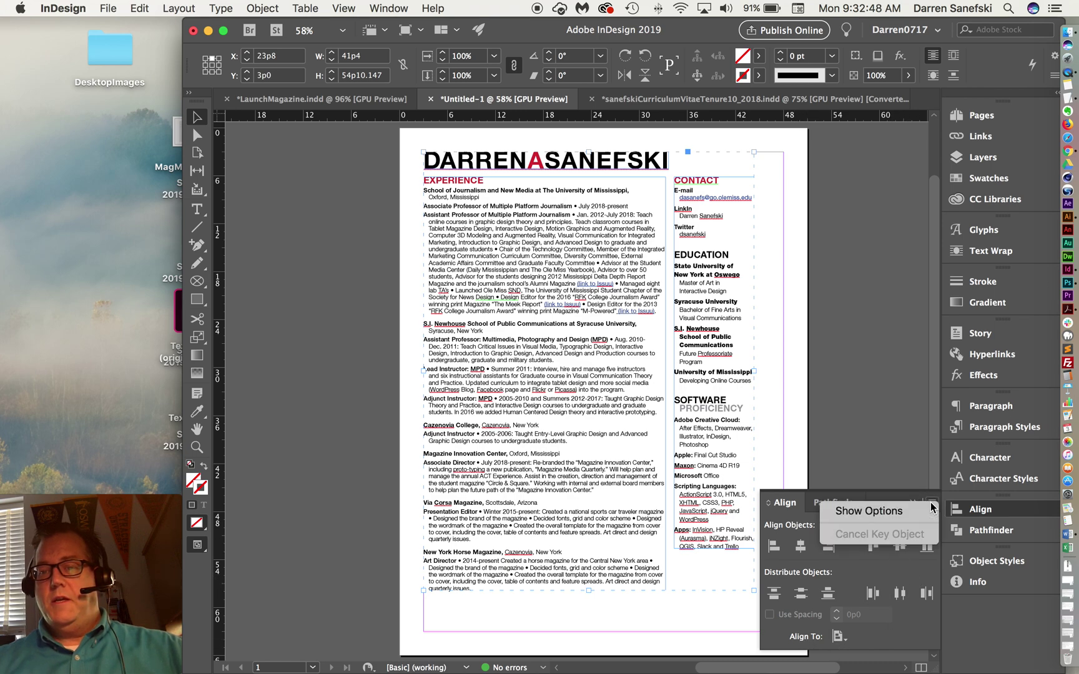
{"action": "left_click", "coordinate": [882, 512]}
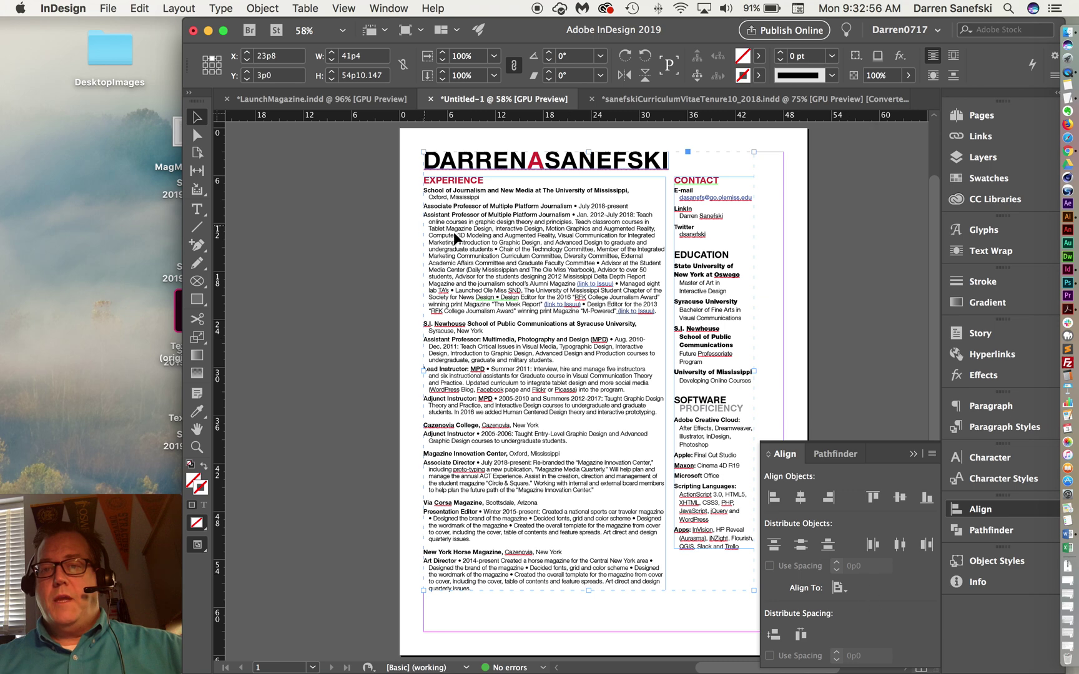
Centre the grouped résumé horizontally and vertically relative to the page.
{"action": "left_click", "coordinate": [839, 588]}
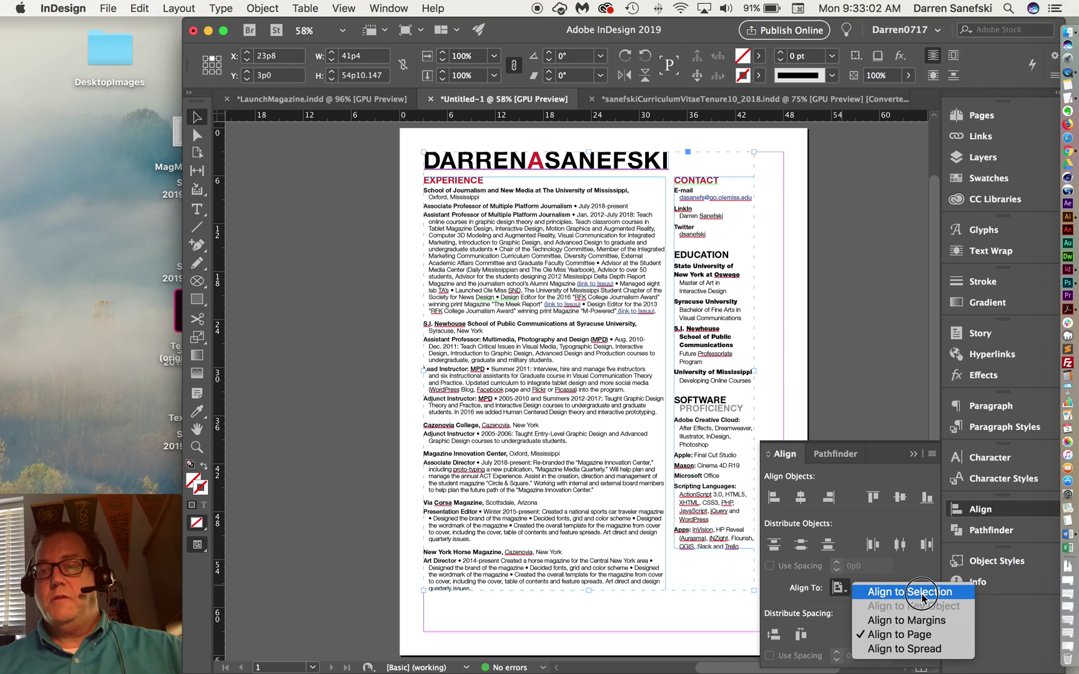
{"action": "left_click", "coordinate": [904, 639]}
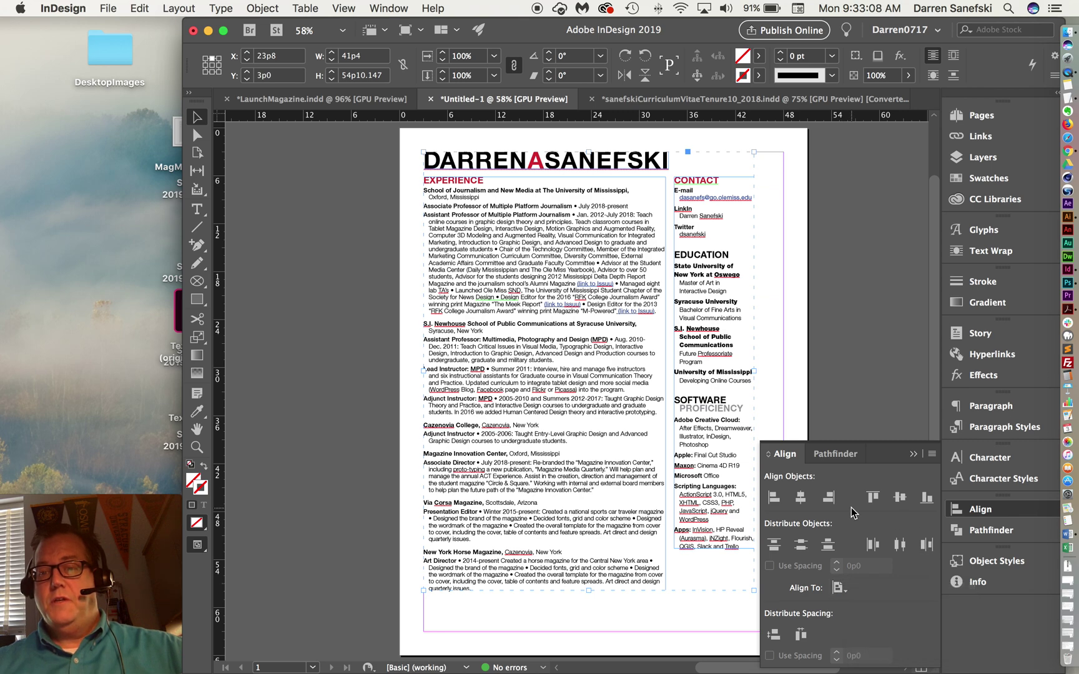
{"action": "left_click", "coordinate": [800, 500]}
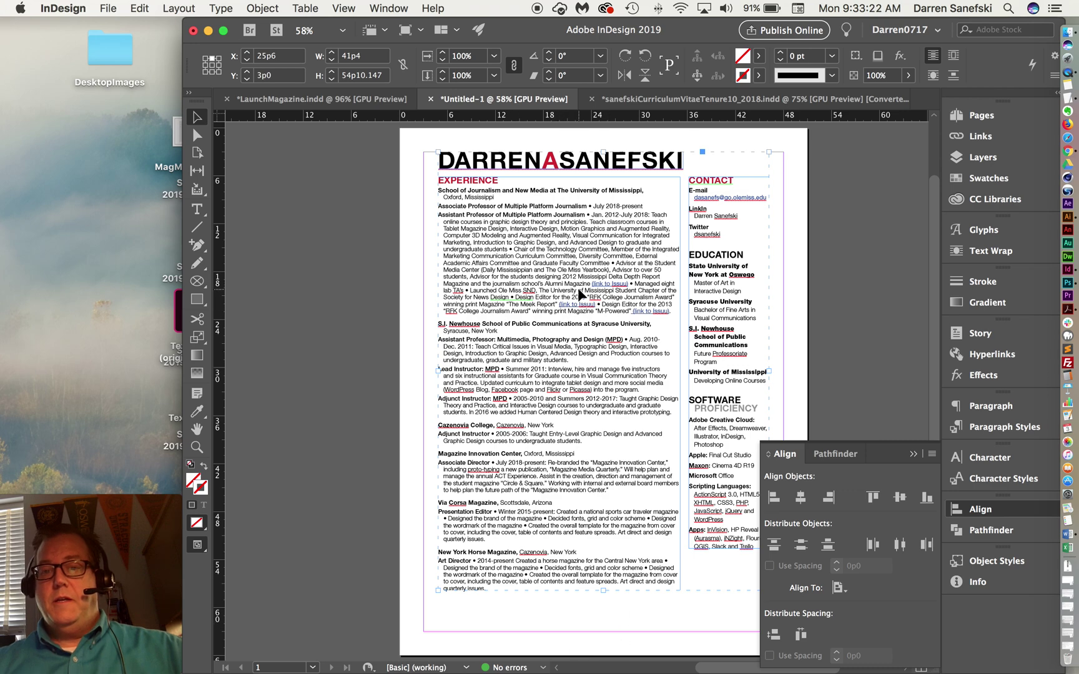
{"action": "left_click", "coordinate": [900, 497]}
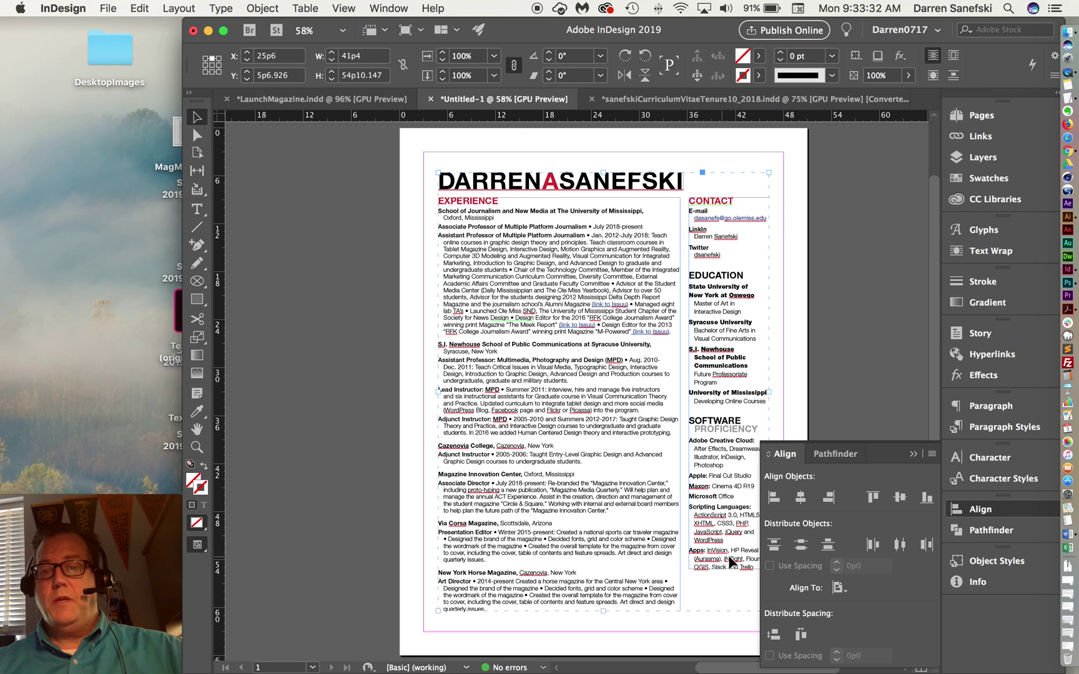
Nudge the grouped résumé up to a Y position of 4p11.926 and put away the alignment controls.
{"action": "key", "text": "Up"}
{"action": "key", "text": "Up"}
{"action": "key", "text": "Up"}
{"action": "key", "text": "Up"}
{"action": "key", "text": "Up"}
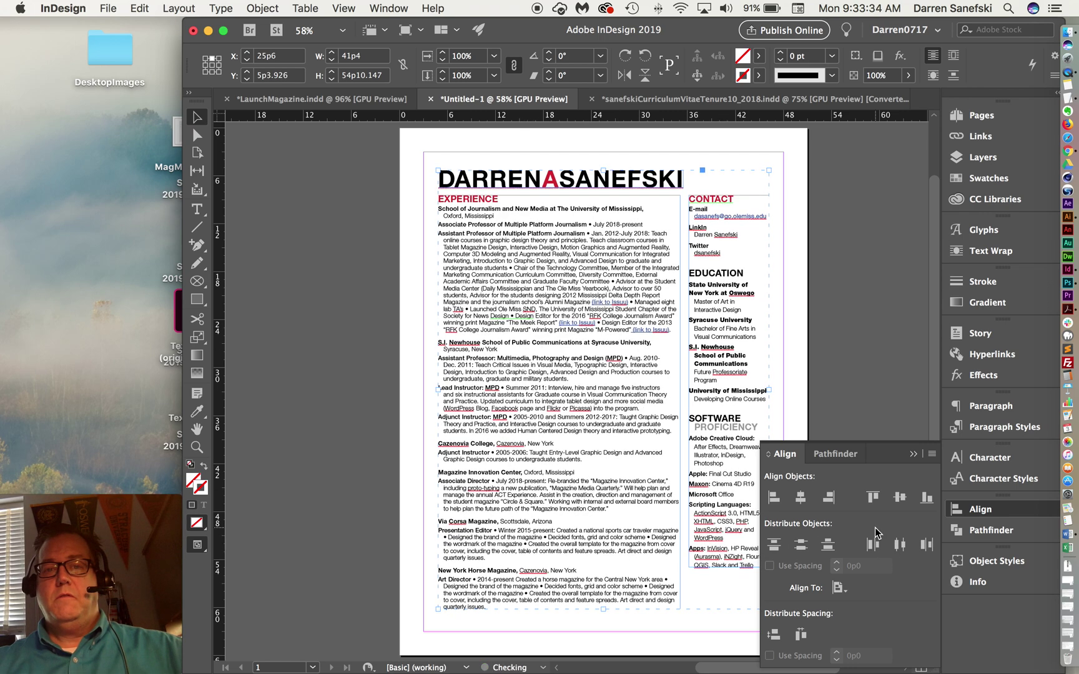
{"action": "key", "text": "Up"}
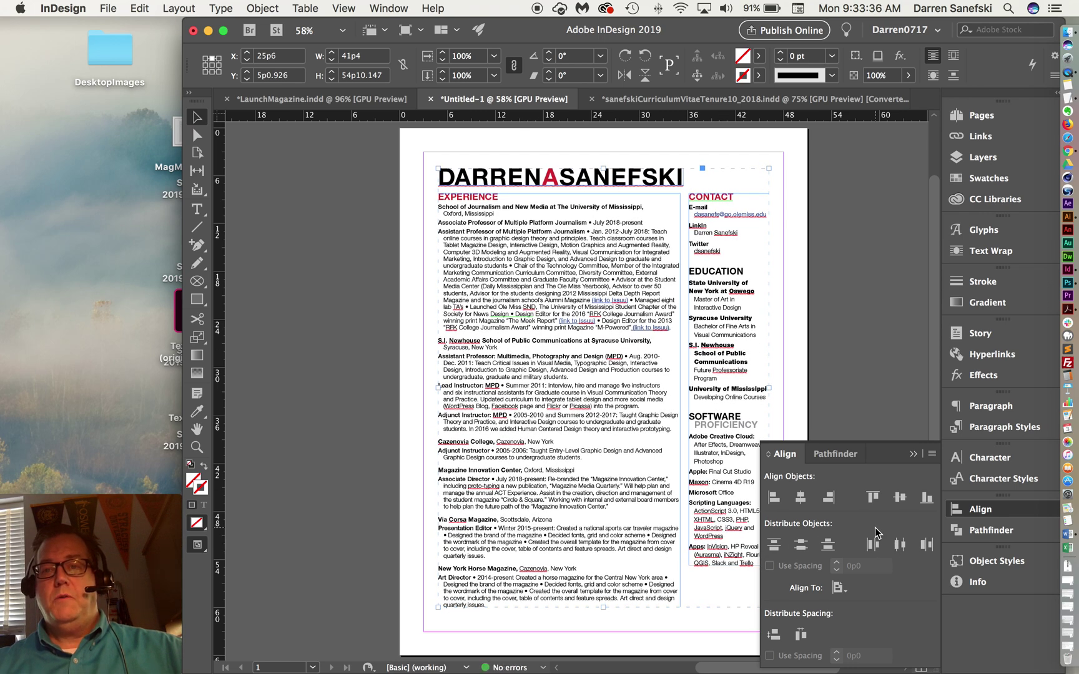
{"action": "key", "text": "Up"}
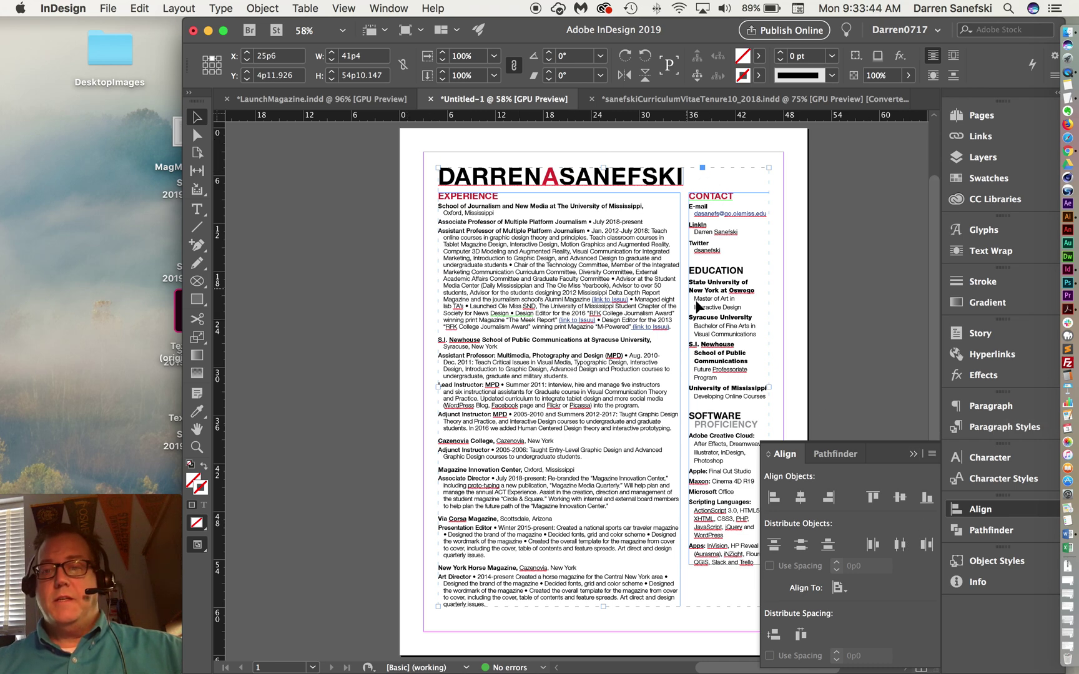
{"action": "left_click", "coordinate": [913, 454]}
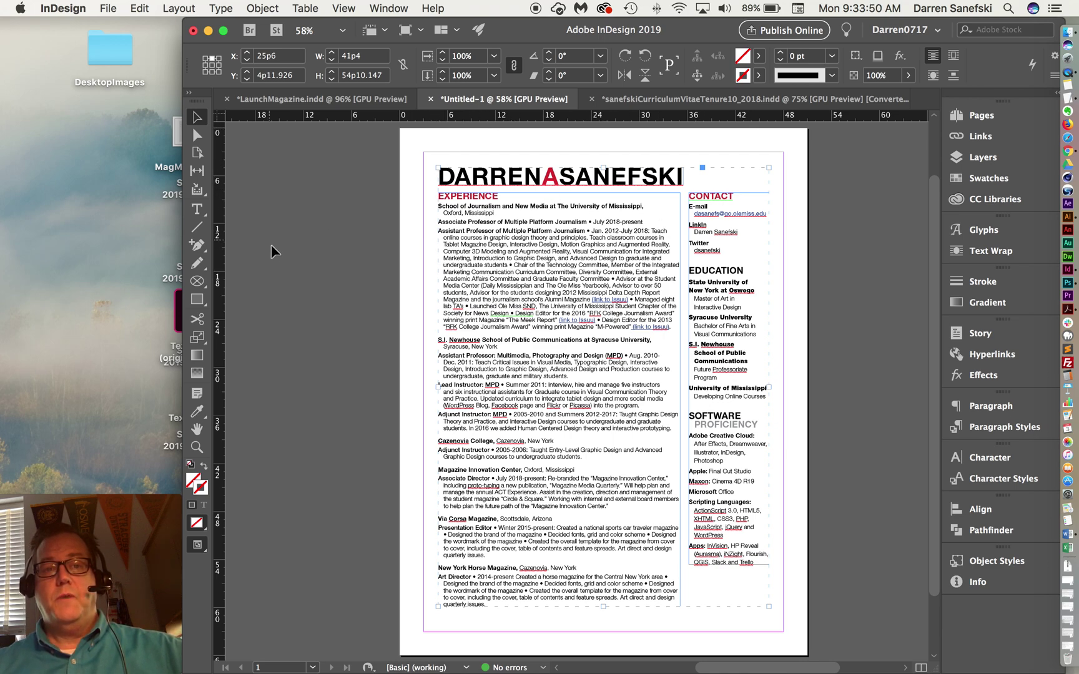
Draw a measuring rectangle about 4p10.8 wide and 4p1.2 high between the page's left edge and the experience text.
{"action": "left_click", "coordinate": [201, 305]}
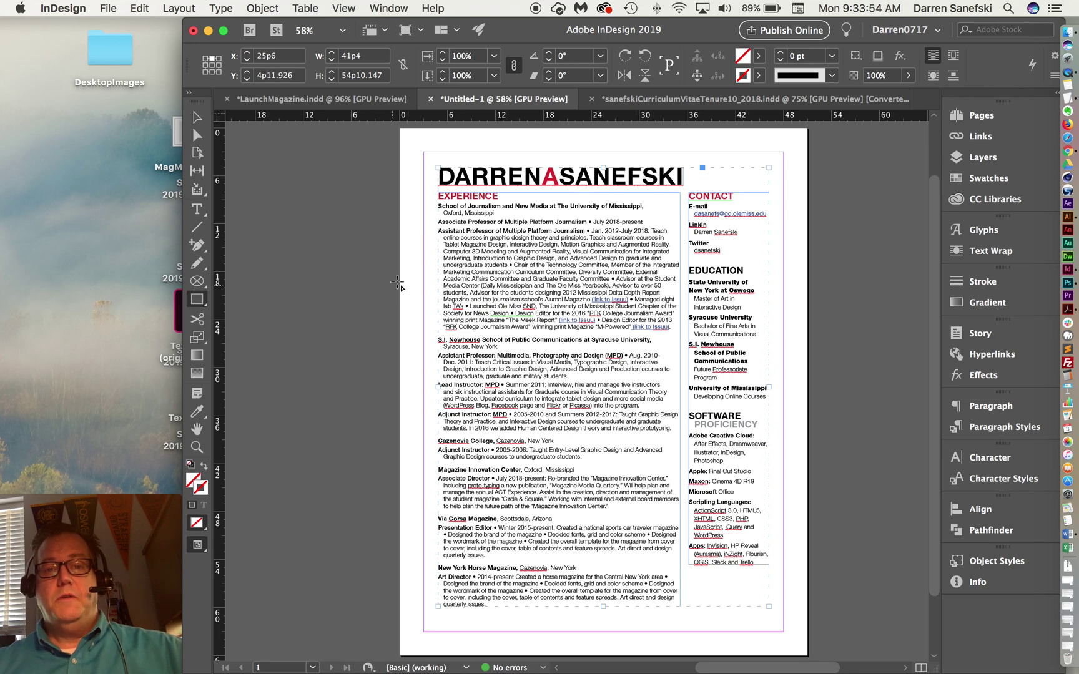
{"action": "left_click_drag", "start_coordinate": [401, 276], "coordinate": [439, 308]}
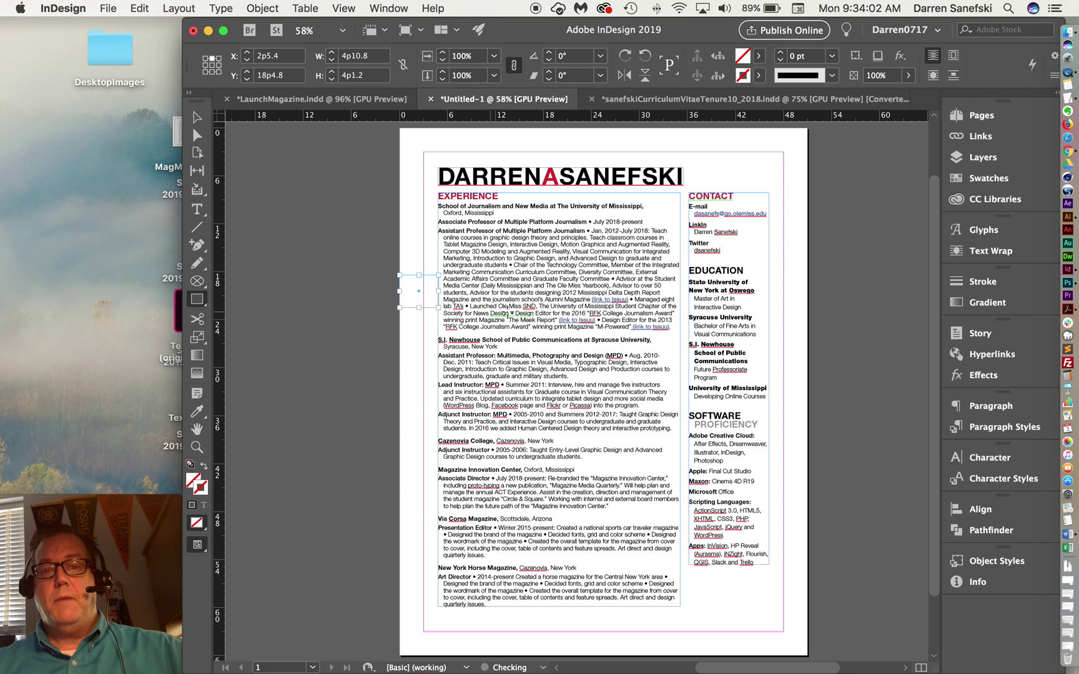
{"action": "double_click", "coordinate": [361, 56]}
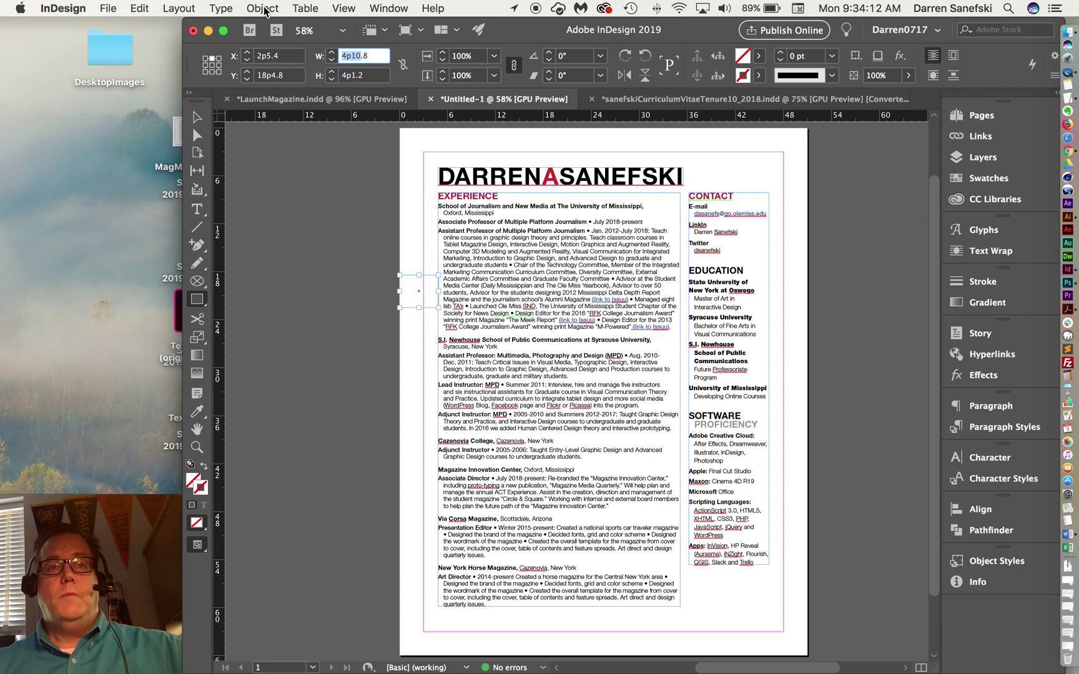
Set the page's inside and outside margins to 4p10.
{"action": "left_click", "coordinate": [178, 8]}
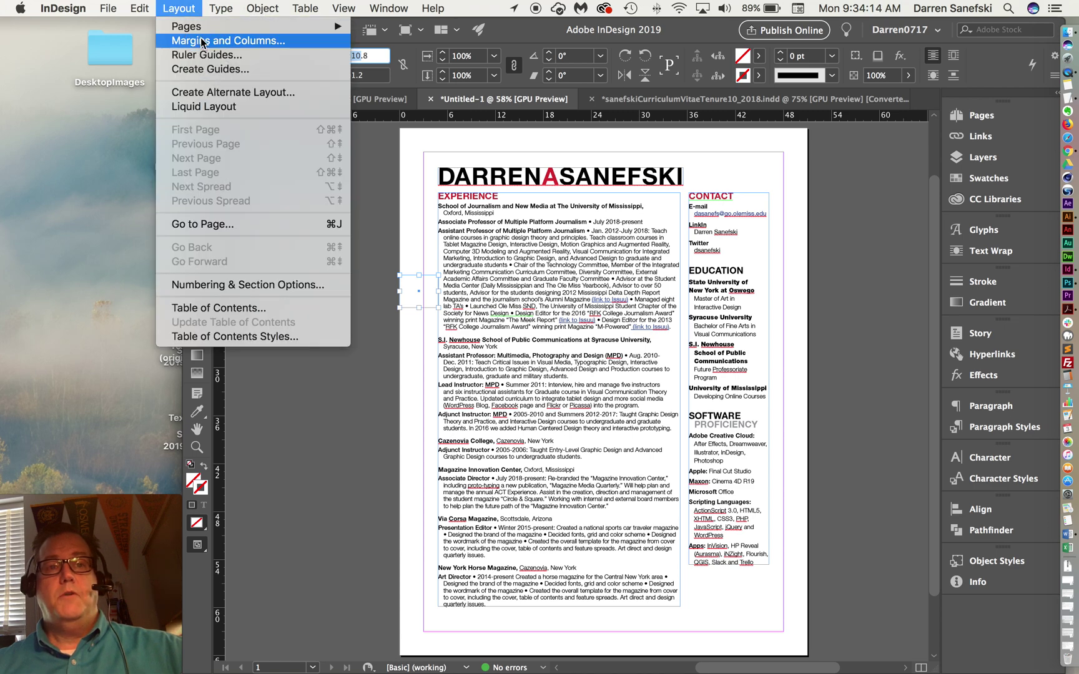
{"action": "left_click", "coordinate": [201, 39]}
{"action": "left_click_drag", "start_coordinate": [298, 266], "coordinate": [444, 59]}
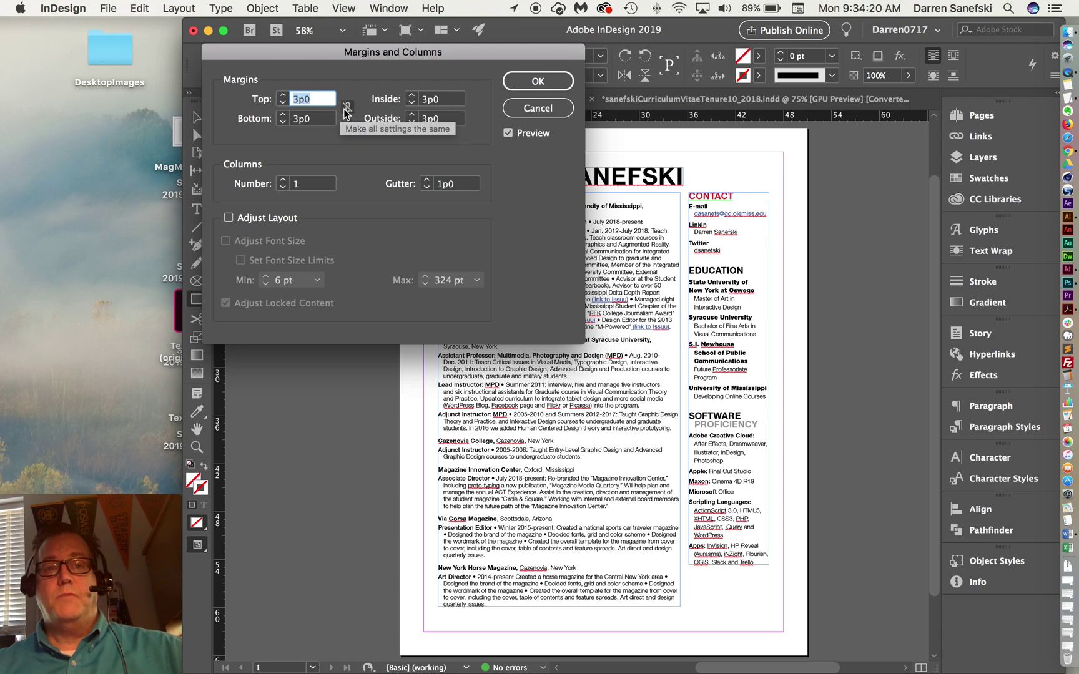
{"action": "left_click", "coordinate": [451, 103]}
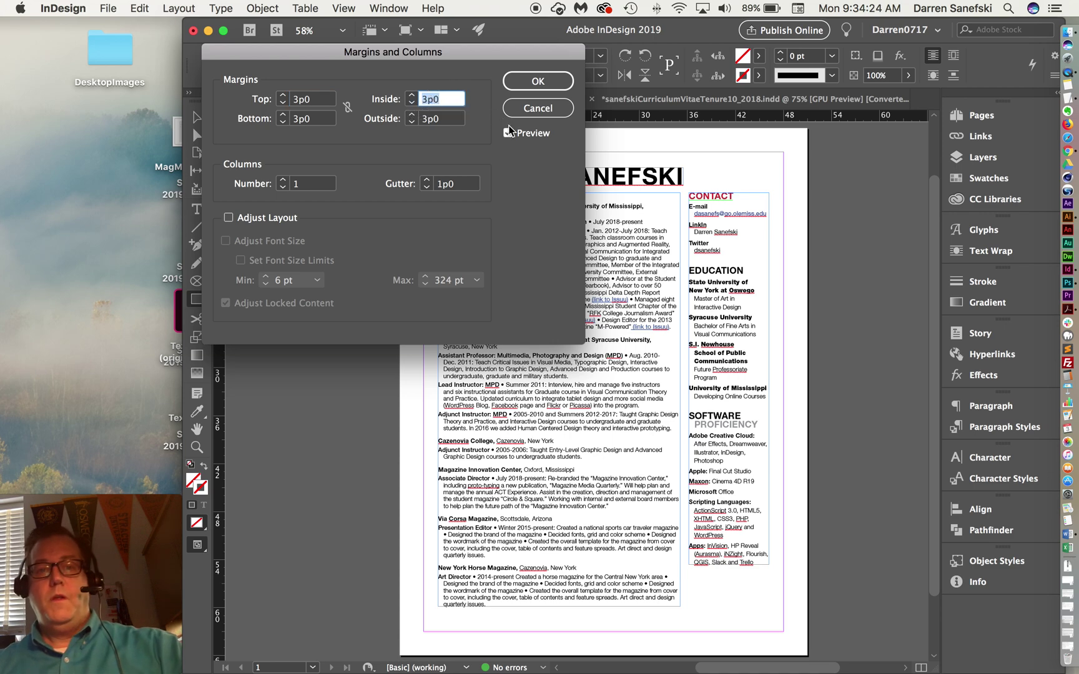
{"action": "type", "text": "4p10"}
{"action": "left_click", "coordinate": [452, 120]}
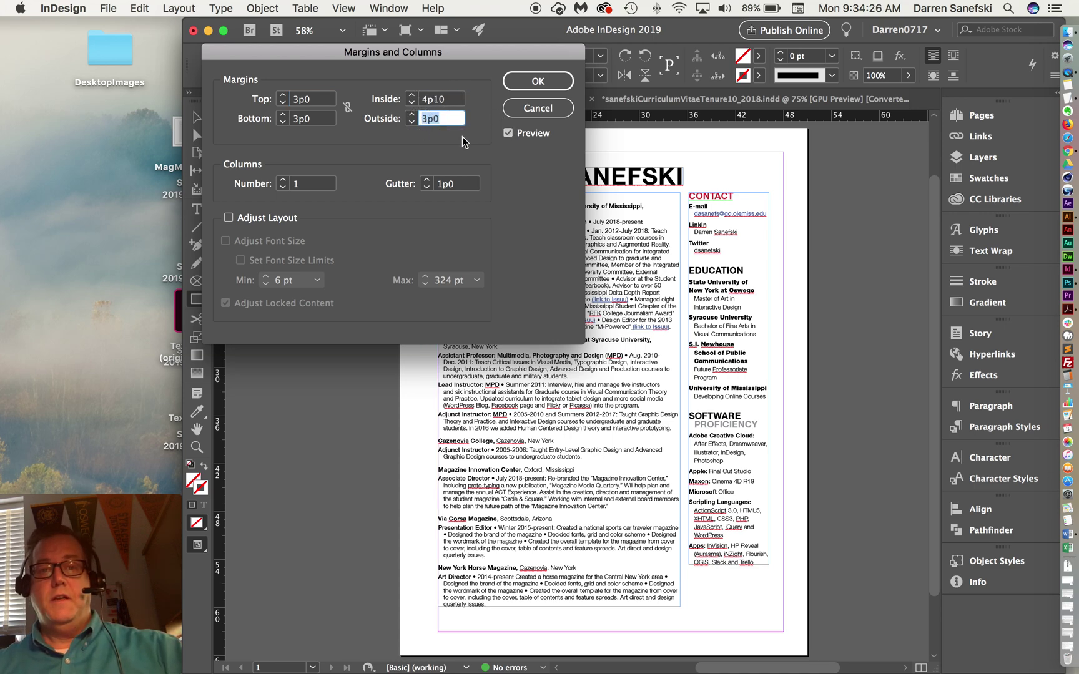
{"action": "type", "text": "4p10"}
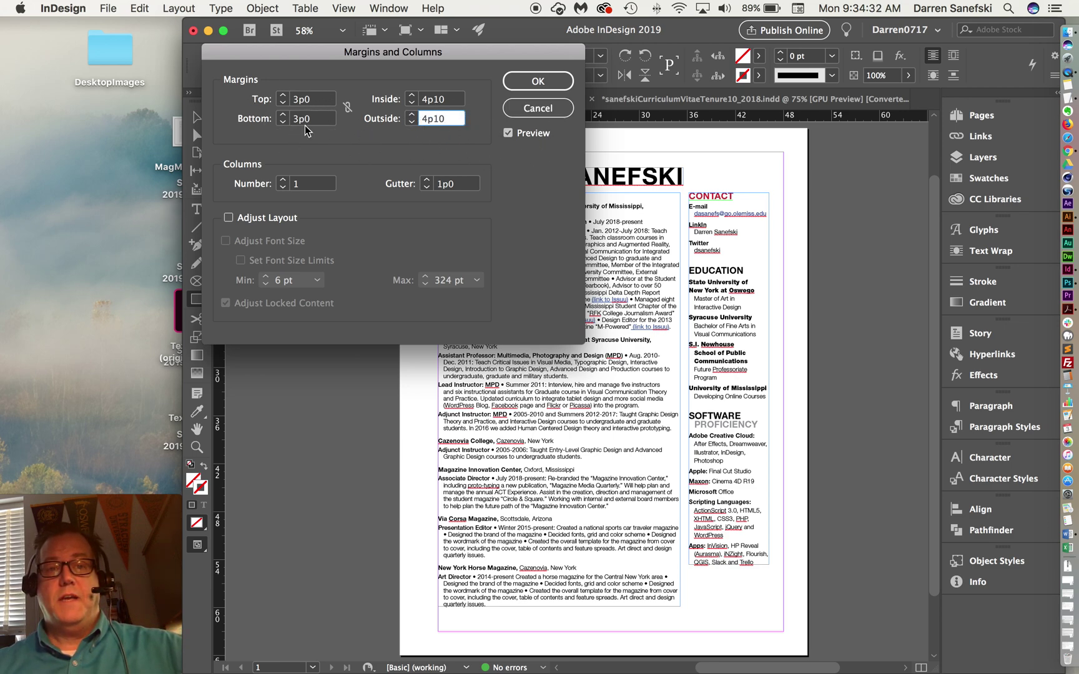
{"action": "left_click", "coordinate": [522, 81]}
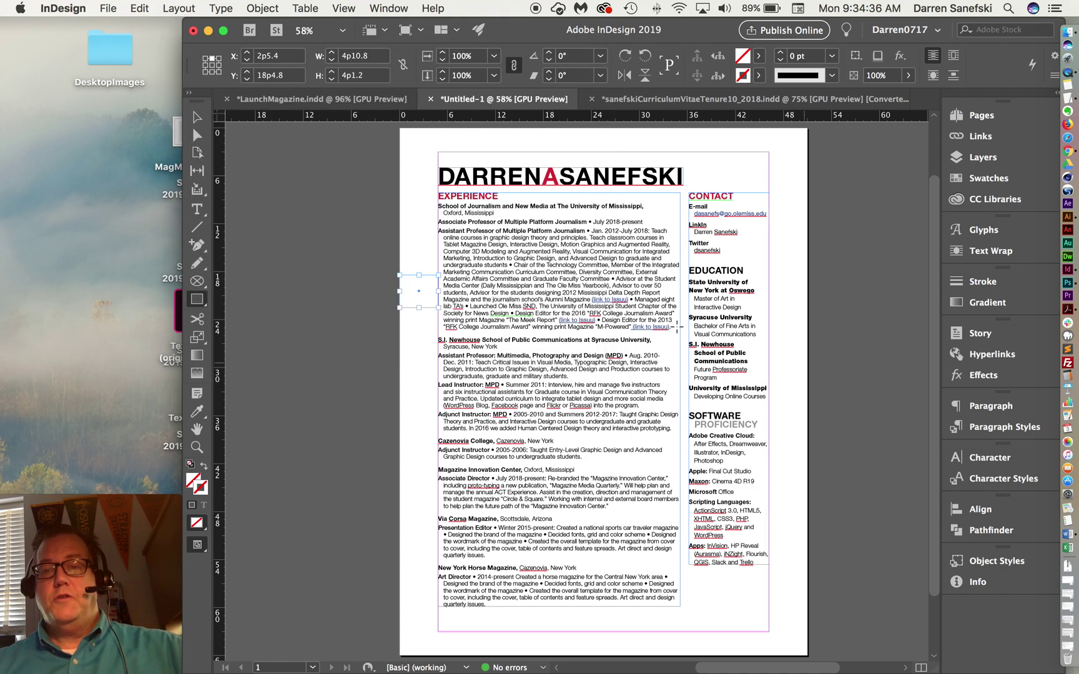
Turn off facing pages in the document setup.
{"action": "left_click", "coordinate": [112, 9]}
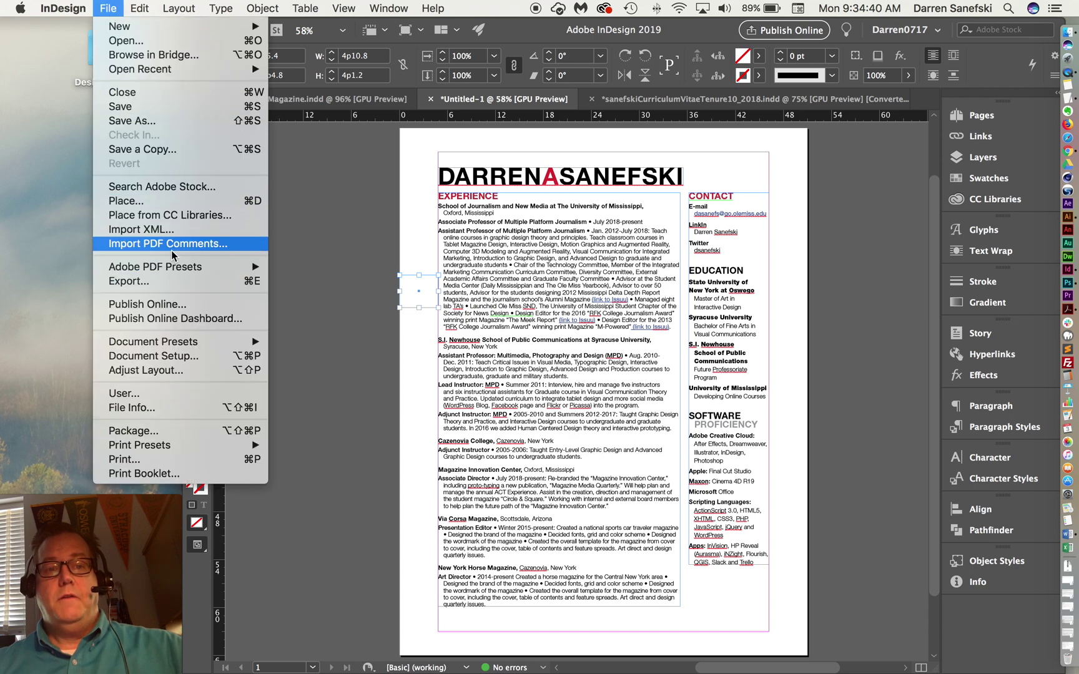
{"action": "left_click", "coordinate": [185, 360]}
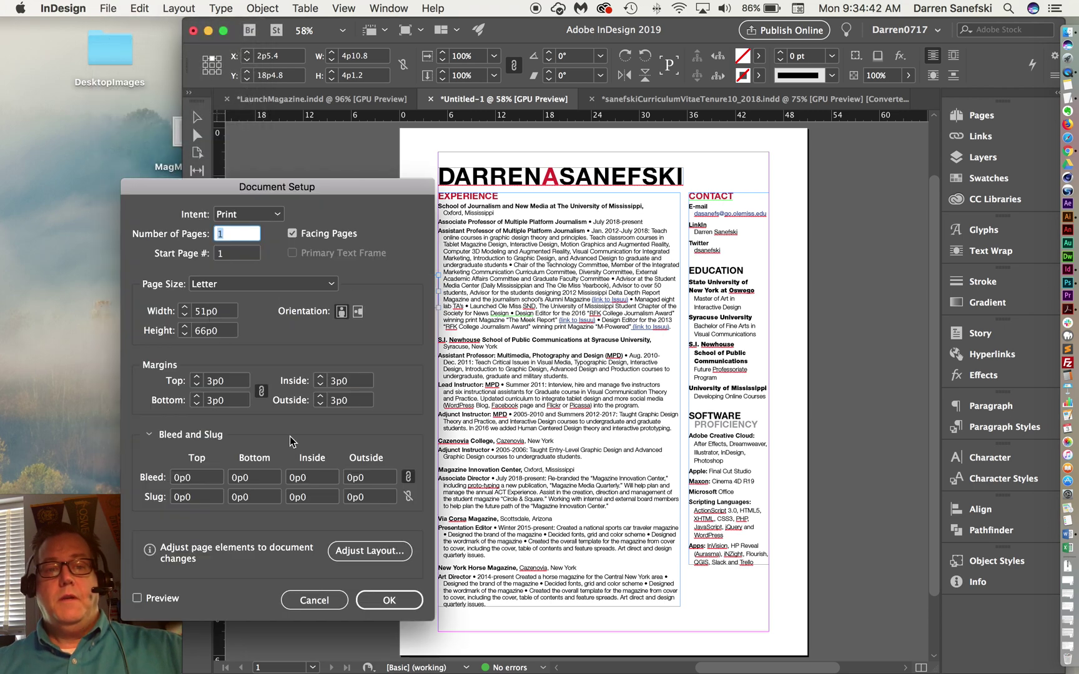
{"action": "left_click", "coordinate": [292, 234]}
{"action": "left_click", "coordinate": [392, 601]}
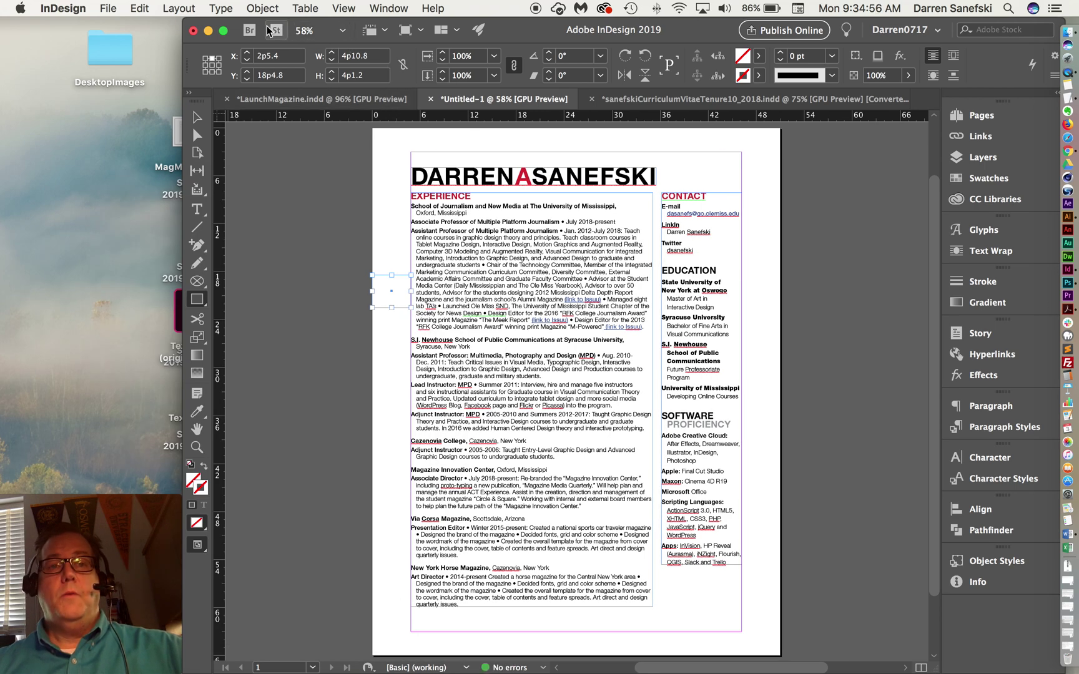
Check the page's left and right margin settings.
{"action": "left_click", "coordinate": [190, 12]}
{"action": "left_click", "coordinate": [187, 40]}
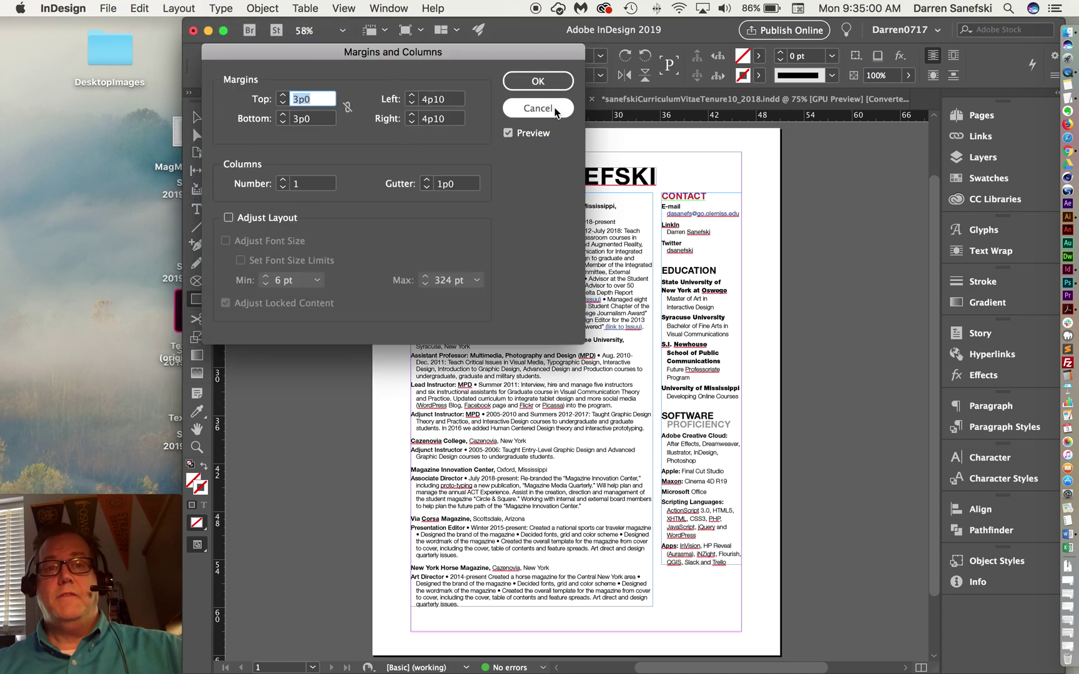
{"action": "left_click", "coordinate": [540, 82]}
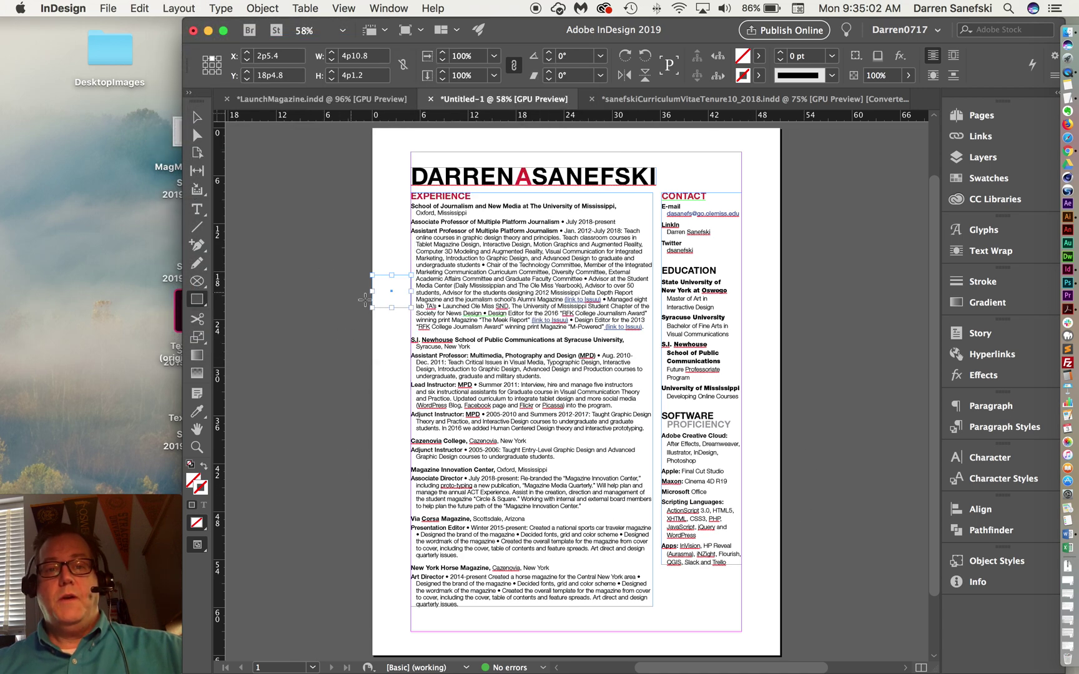
Move the measuring rectangle to the gap above the name heading and resize it to 5p0 high from the page's top edge.
{"action": "left_click", "coordinate": [199, 118]}
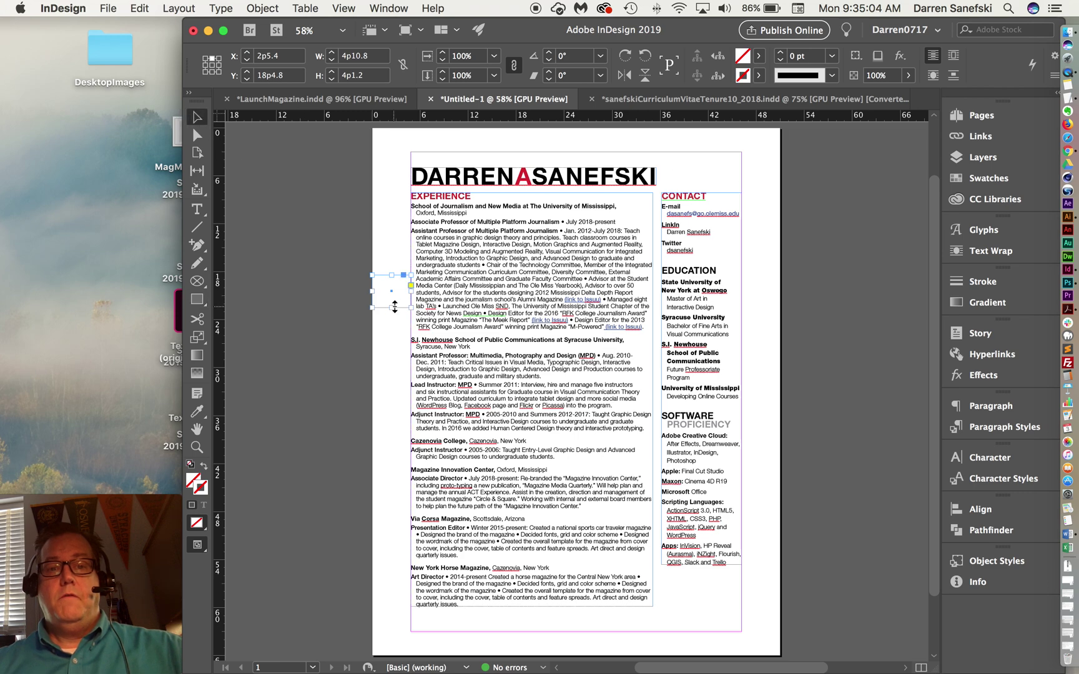
{"action": "left_click_drag", "start_coordinate": [390, 288], "coordinate": [448, 164]}
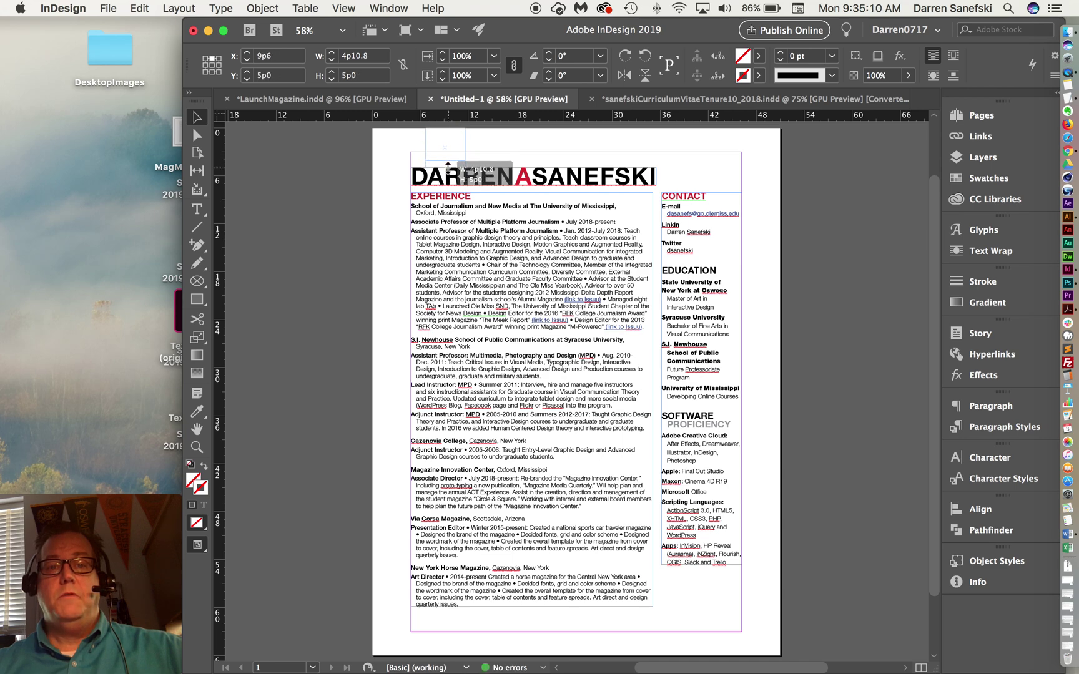
{"action": "left_click_drag", "start_coordinate": [448, 165], "coordinate": [447, 165]}
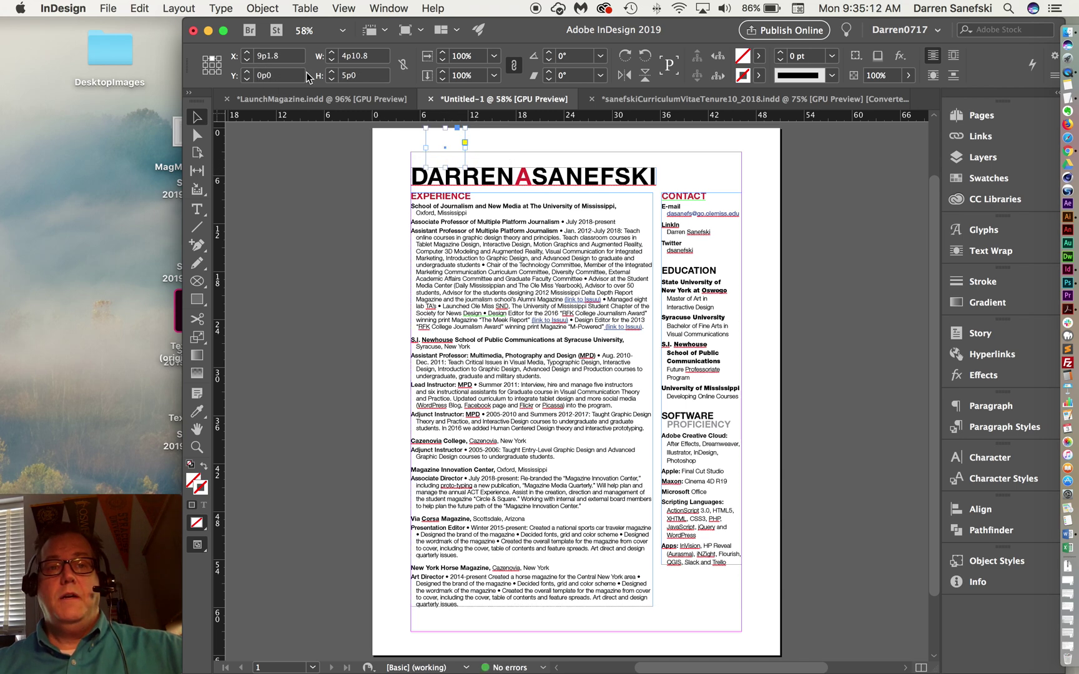
{"action": "left_click", "coordinate": [363, 73]}
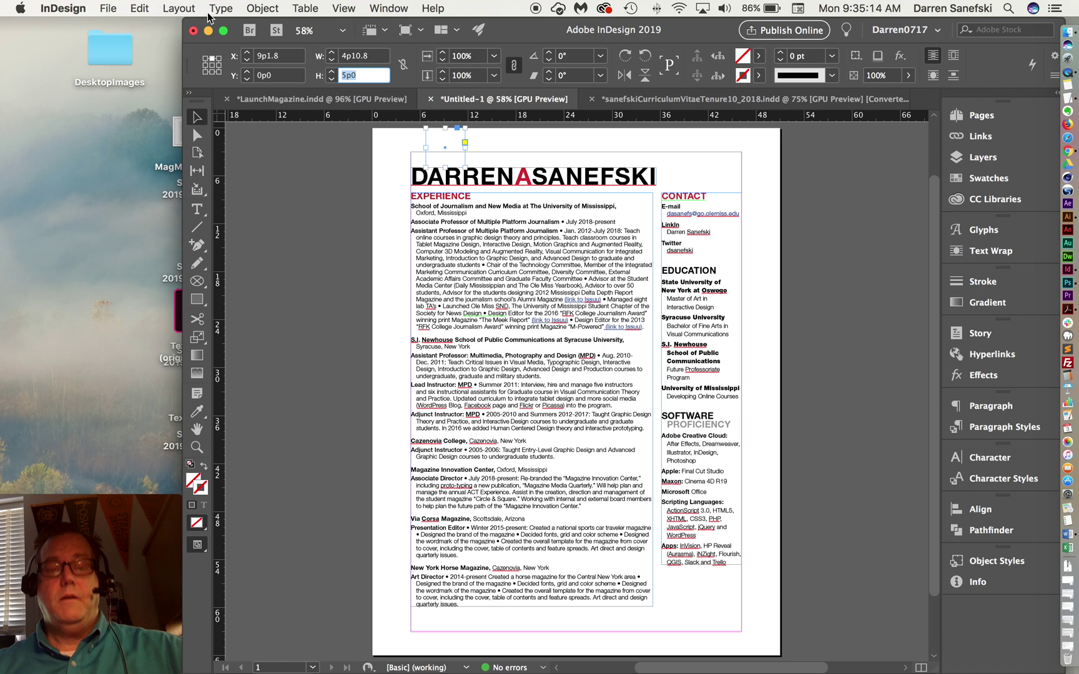
Set the page's top margin to 5p0.
{"action": "left_click", "coordinate": [168, 8]}
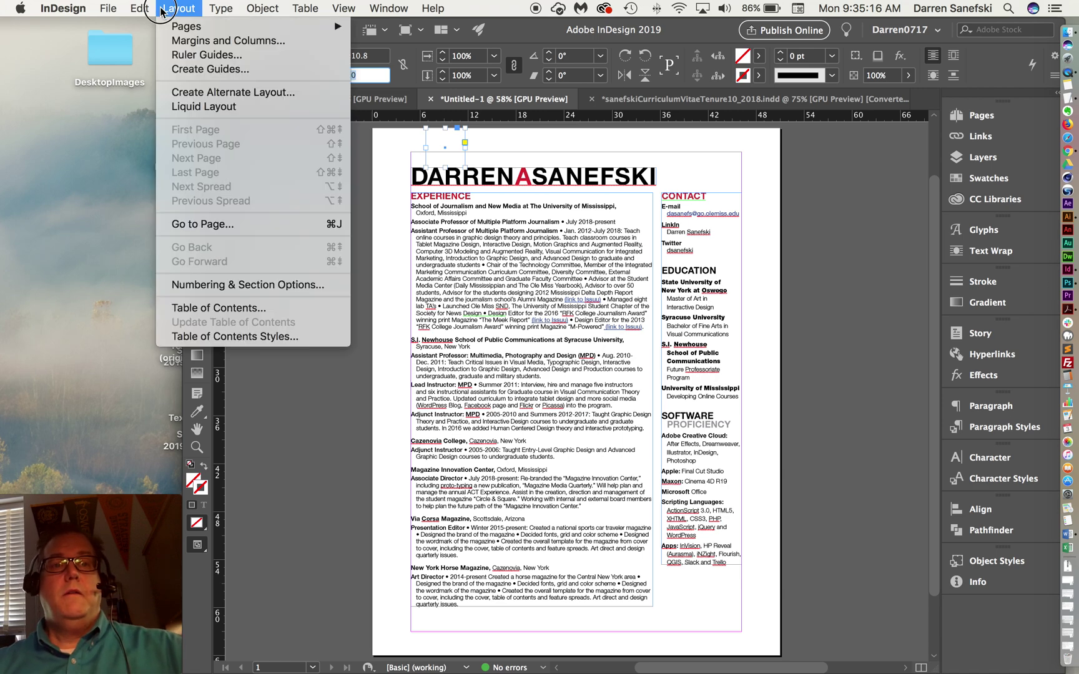
{"action": "left_click", "coordinate": [193, 41]}
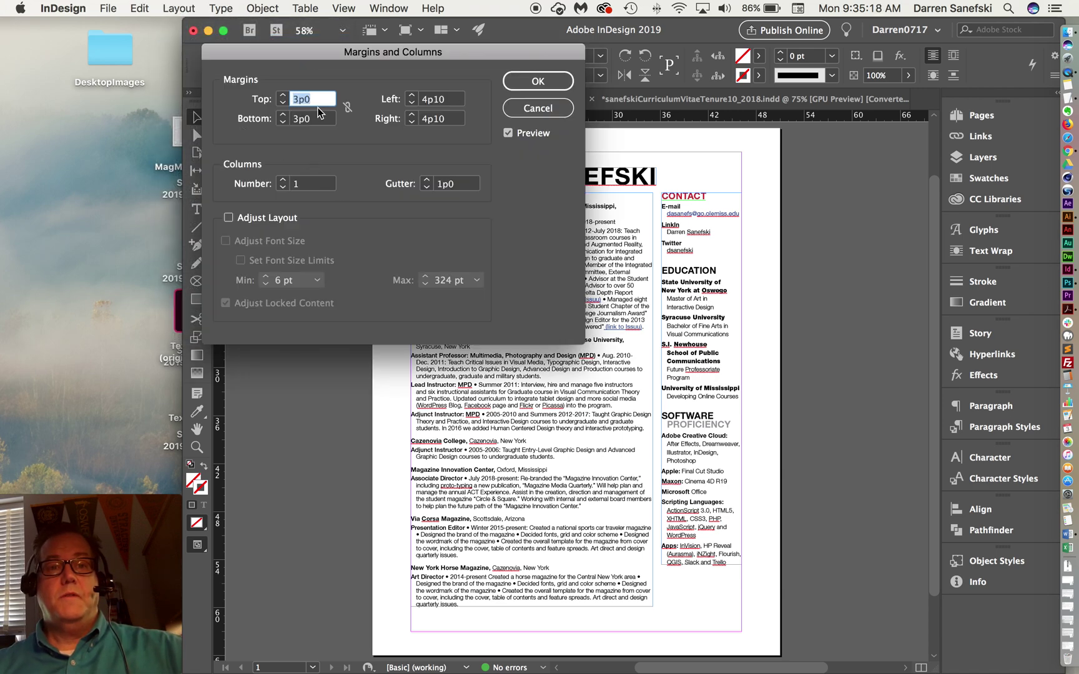
{"action": "type", "text": "5p0"}
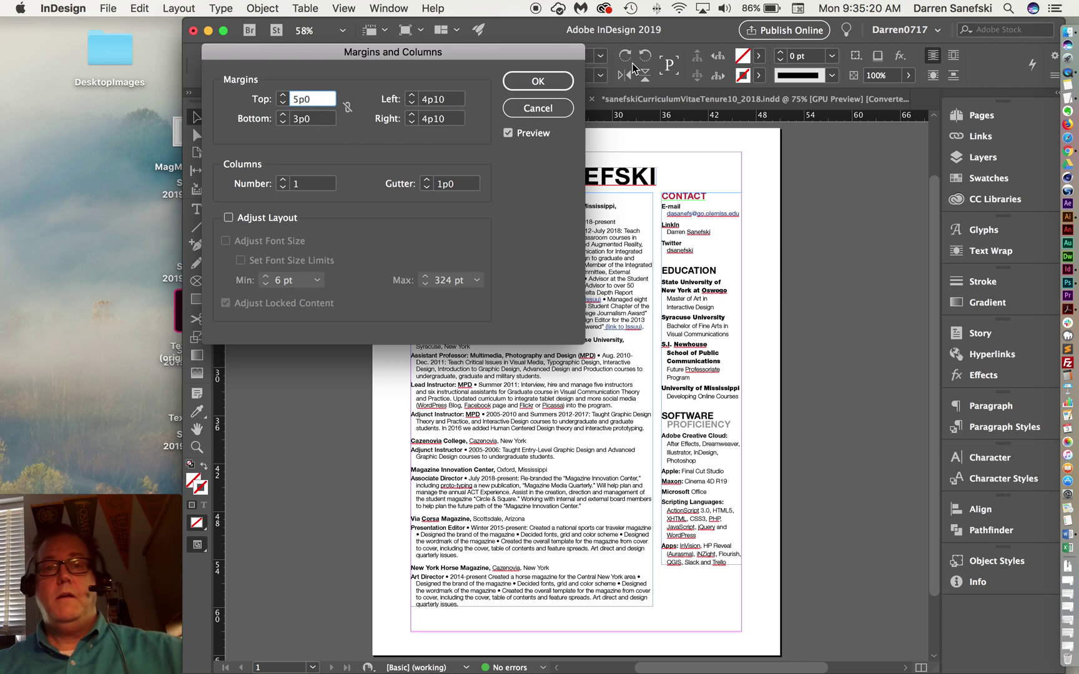
{"action": "left_click", "coordinate": [538, 81]}
Move the measuring rectangle below the experience text and stretch it to the page's bottom edge, about 6p2.4 high.
{"action": "left_click_drag", "start_coordinate": [444, 146], "coordinate": [514, 625]}
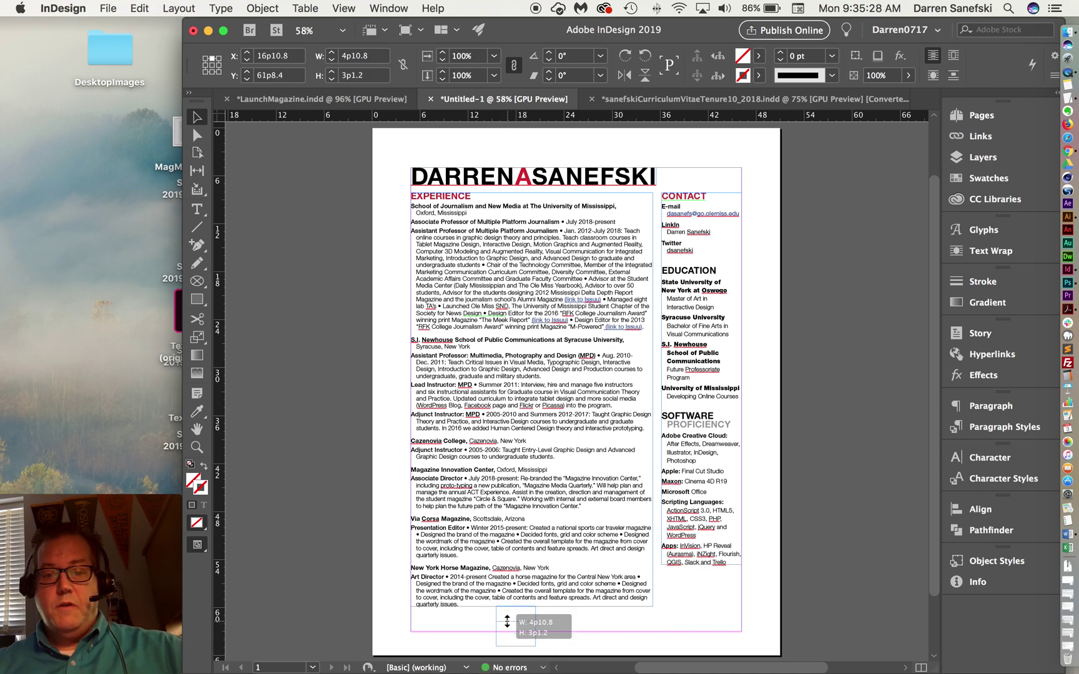
{"action": "left_click_drag", "start_coordinate": [516, 625], "coordinate": [448, 652]}
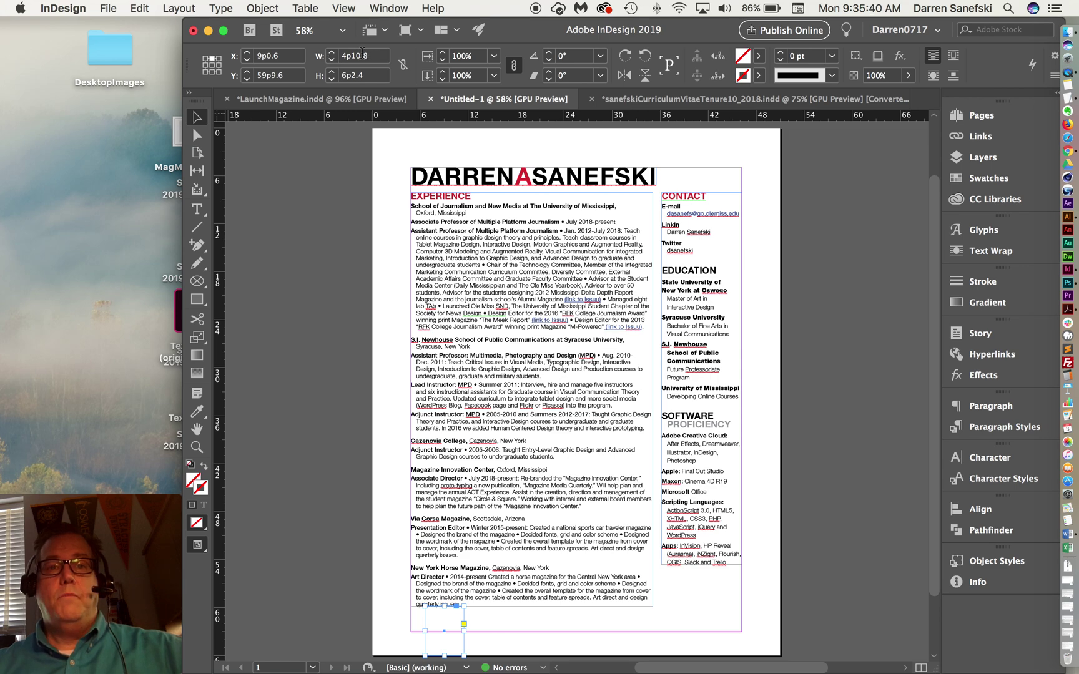
Set the page's bottom margin to 5p0.
{"action": "left_click", "coordinate": [192, 10]}
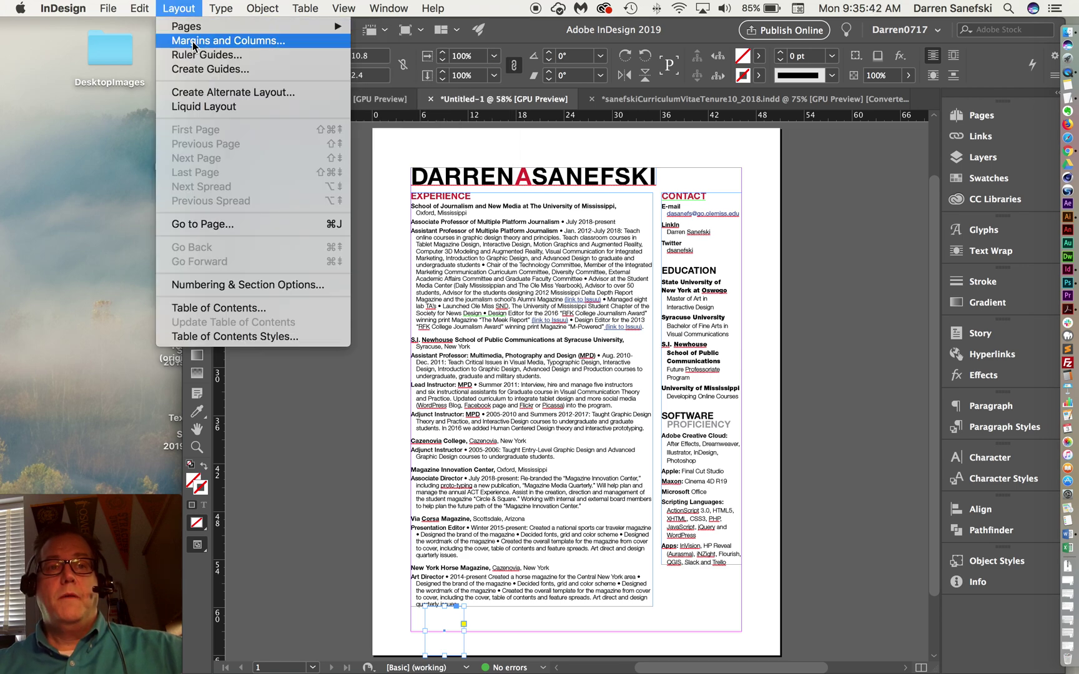
{"action": "left_click", "coordinate": [193, 41]}
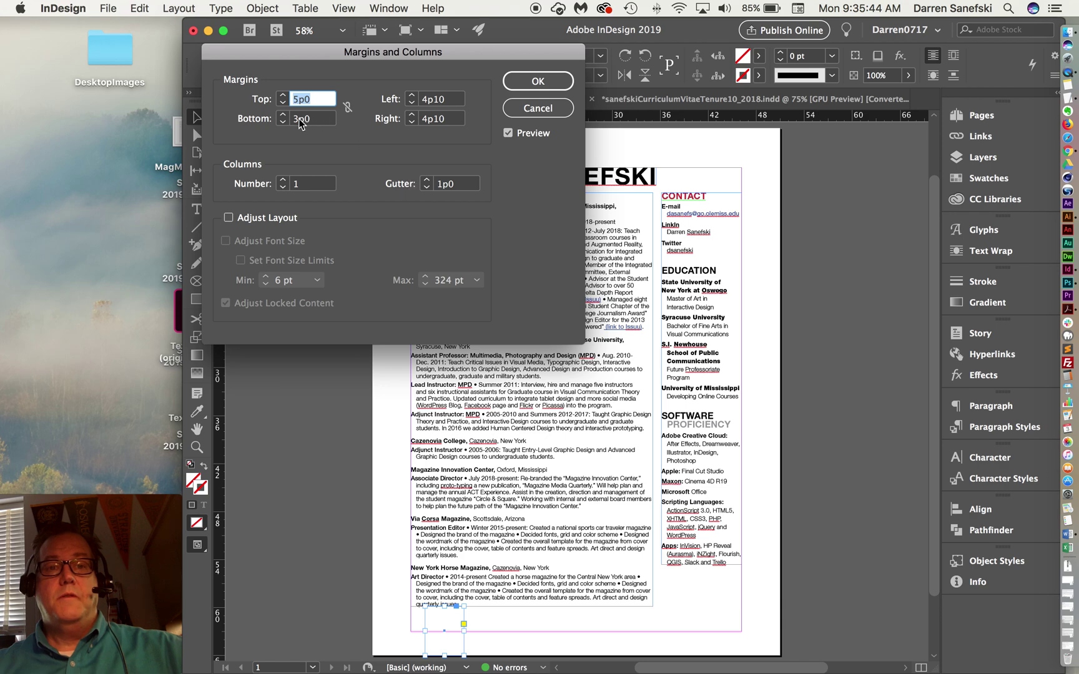
{"action": "left_click", "coordinate": [319, 120]}
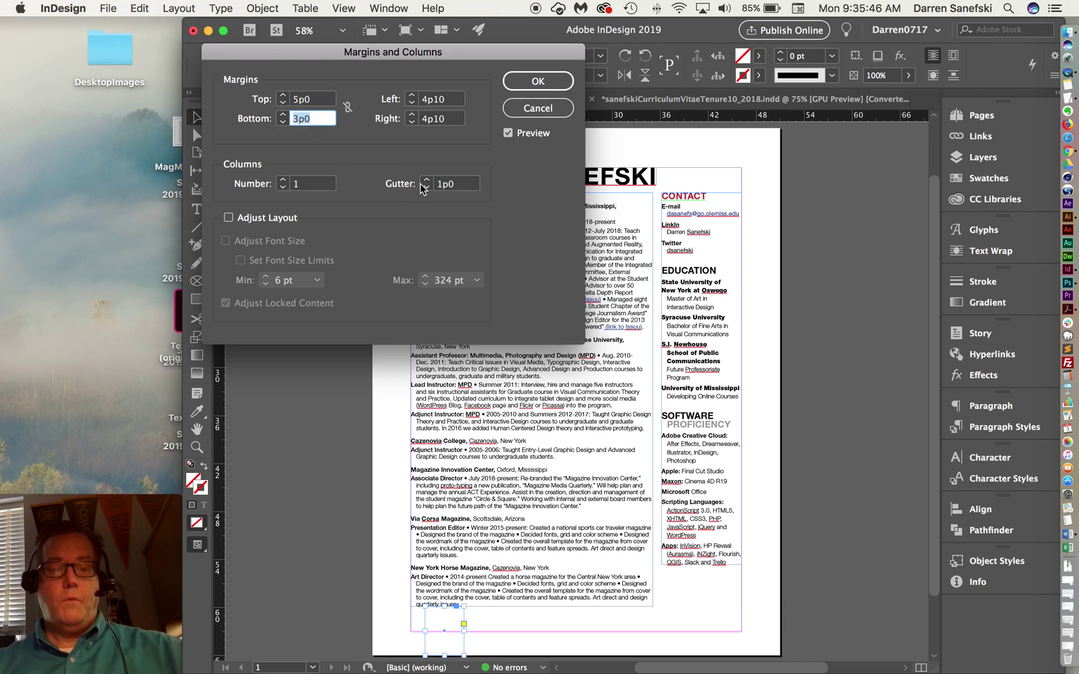
{"action": "type", "text": "4p11"}
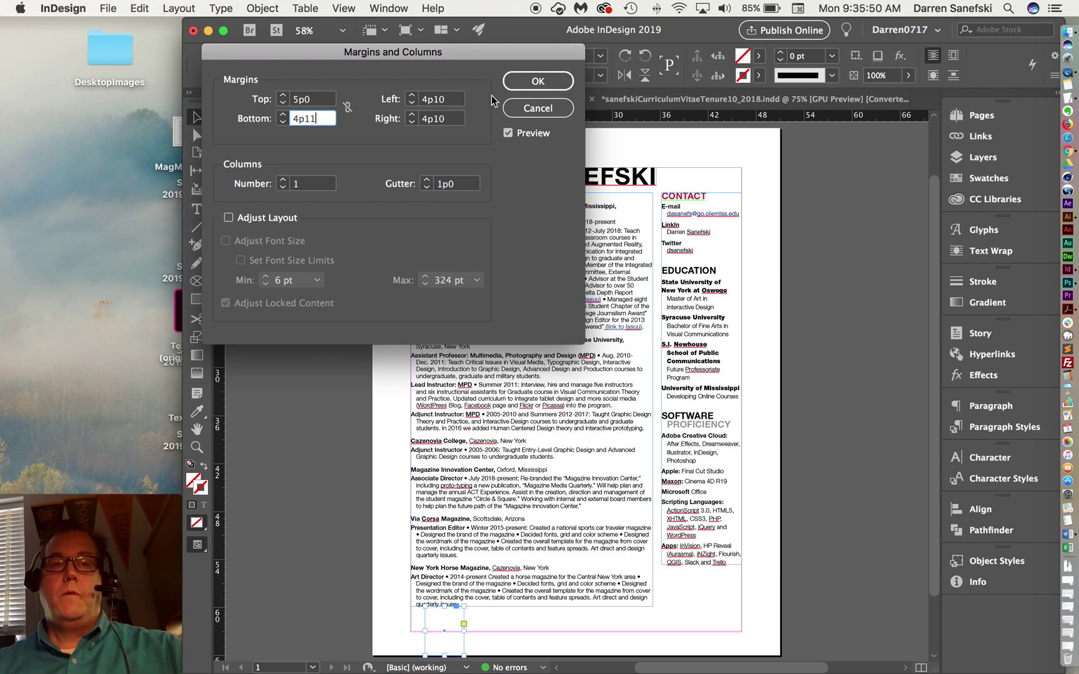
{"action": "left_click_drag", "start_coordinate": [321, 118], "coordinate": [265, 119]}
{"action": "type", "text": "5"}
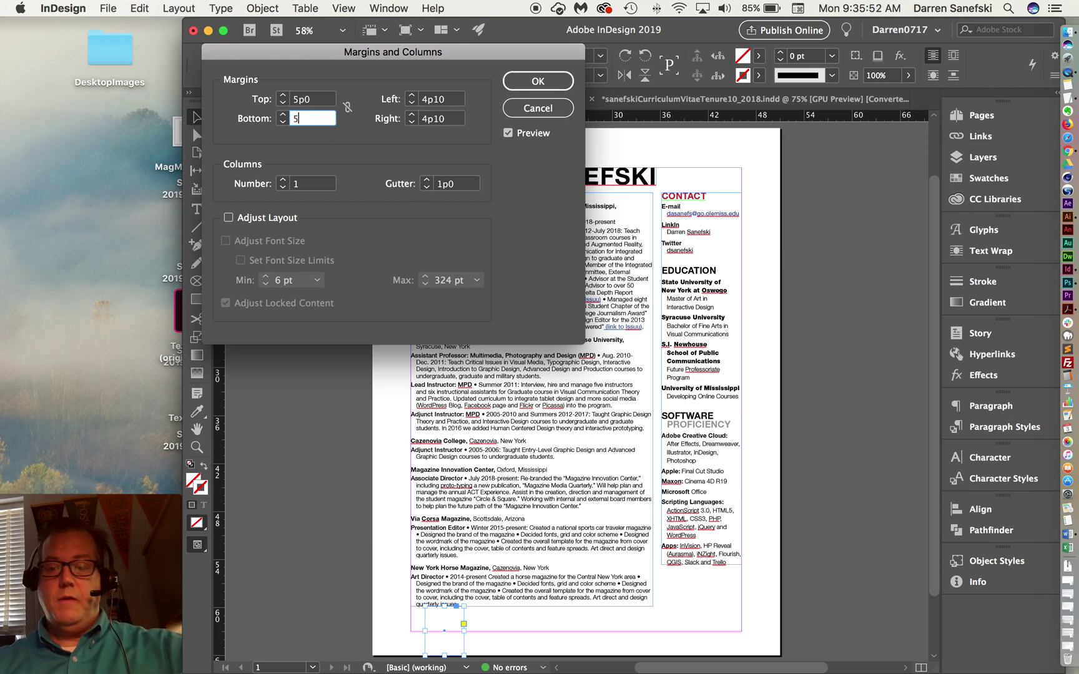
{"action": "type", "text": "p"}
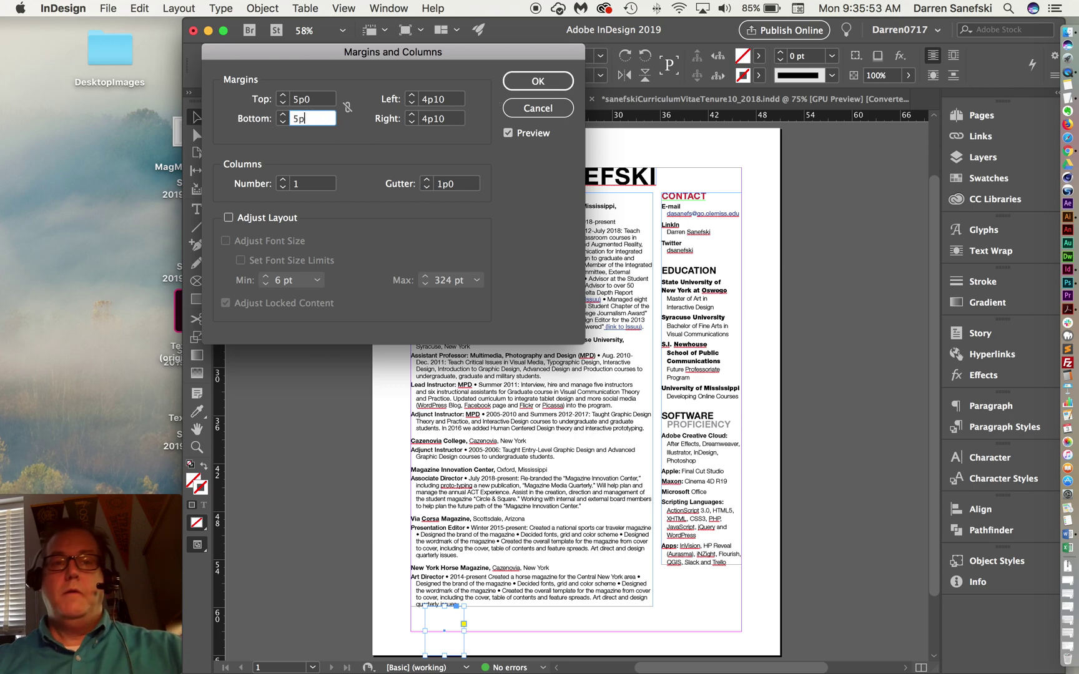
{"action": "left_click", "coordinate": [529, 82]}
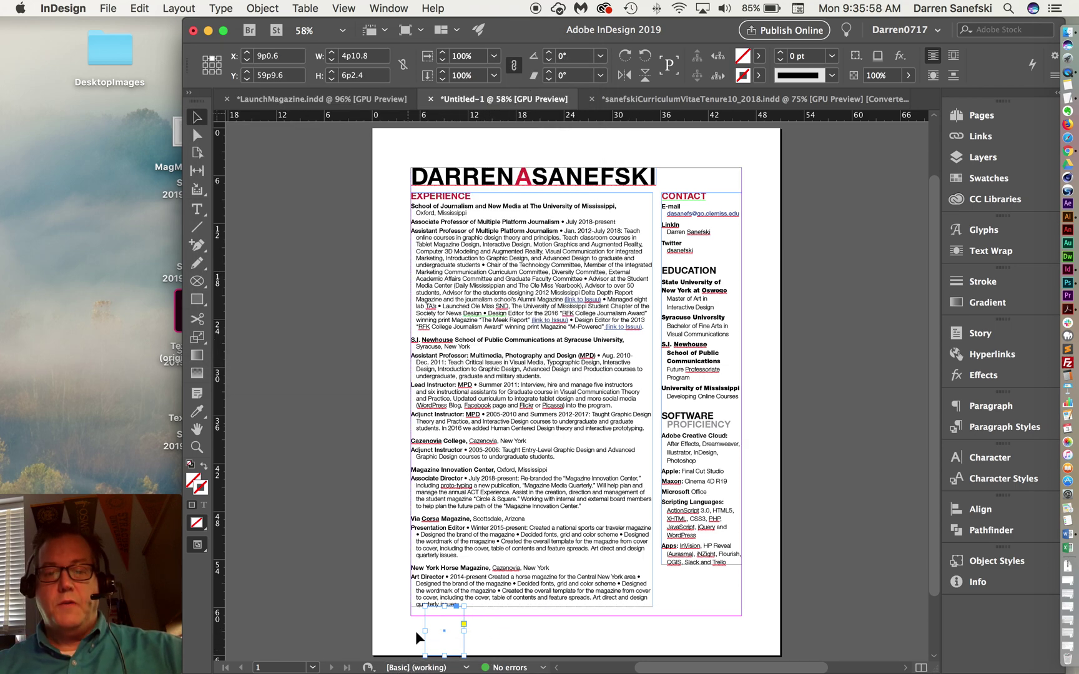
Check the measuring rectangle's height and set the page's bottom margin to 6p2.
{"action": "double_click", "coordinate": [372, 79]}
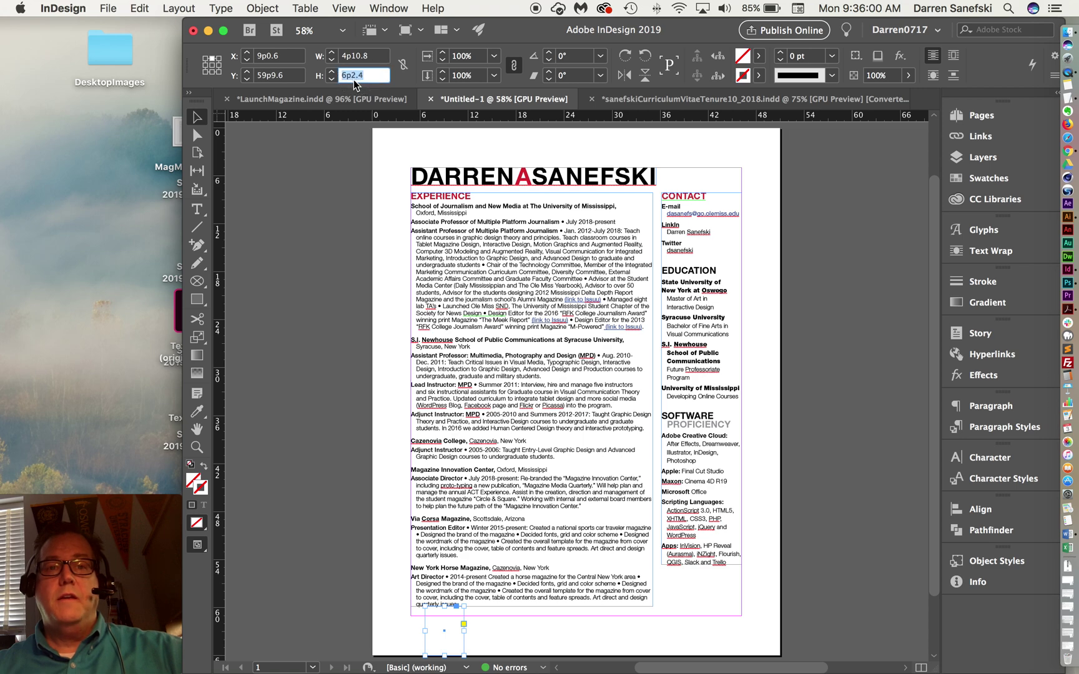
{"action": "left_click", "coordinate": [187, 9]}
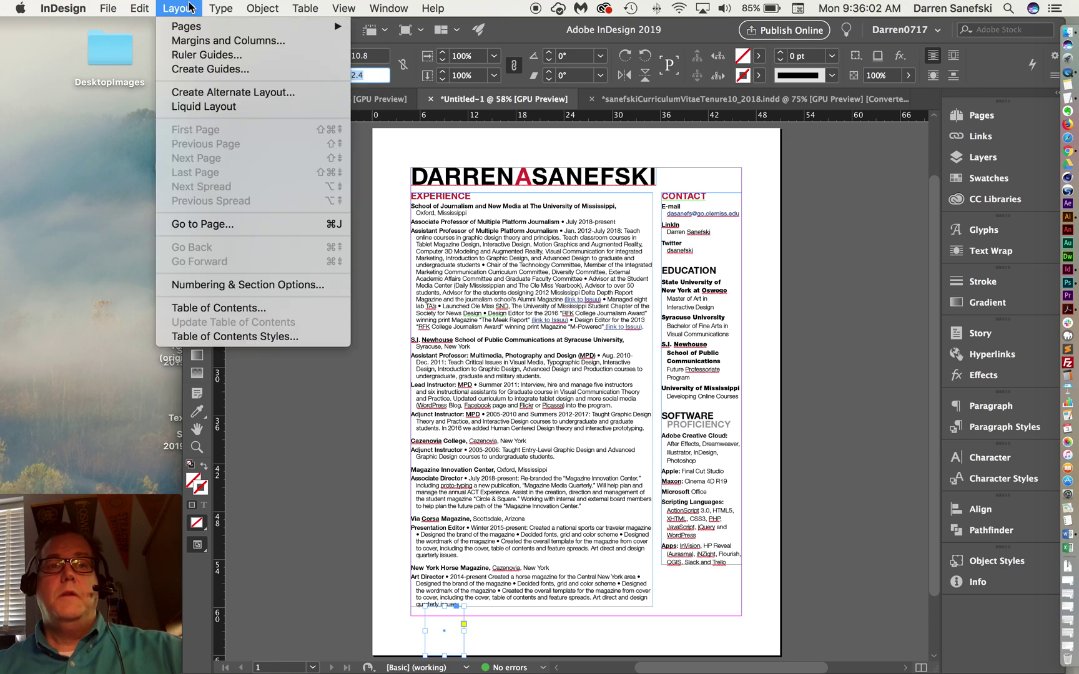
{"action": "left_click", "coordinate": [194, 41]}
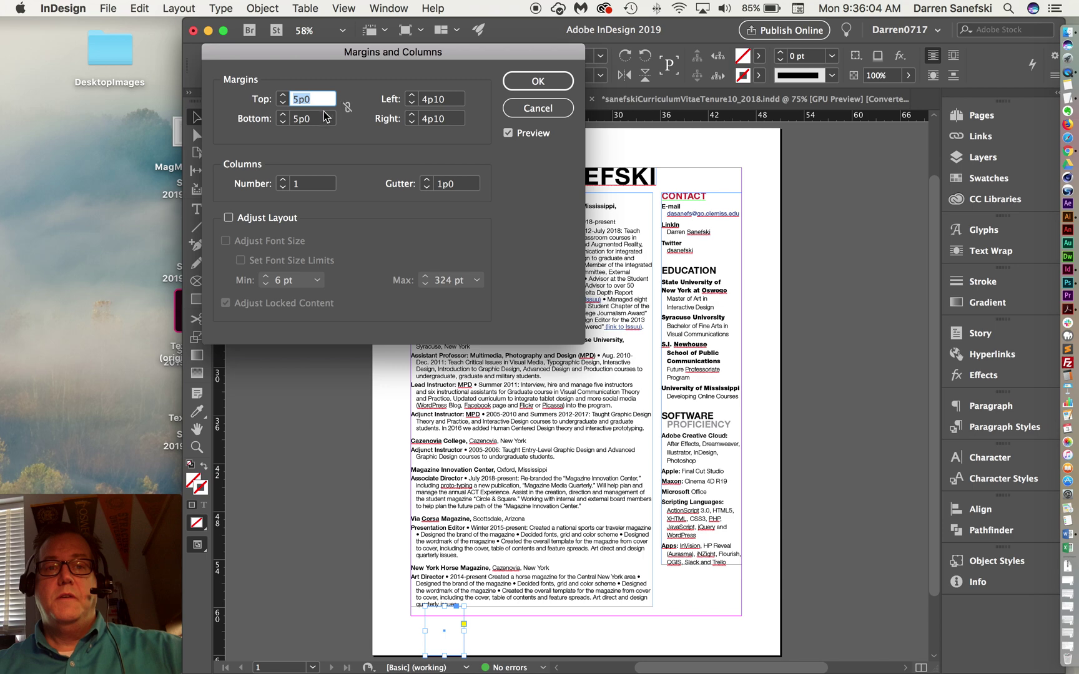
{"action": "key", "text": "Tab"}
{"action": "type", "text": "6p"}
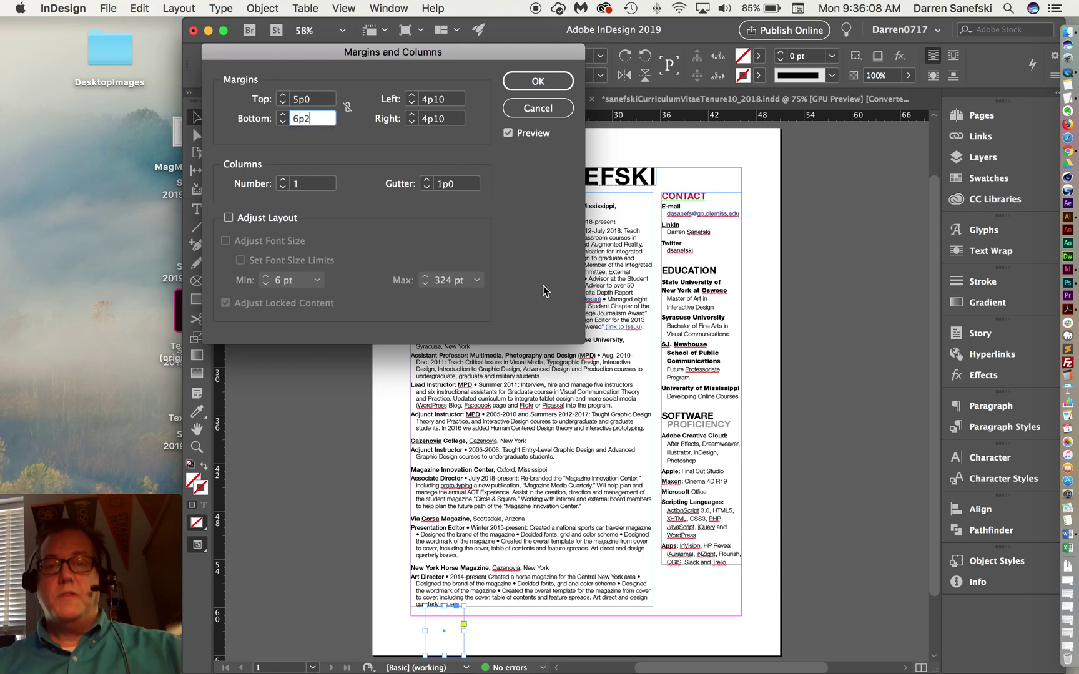
{"action": "left_click", "coordinate": [538, 82]}
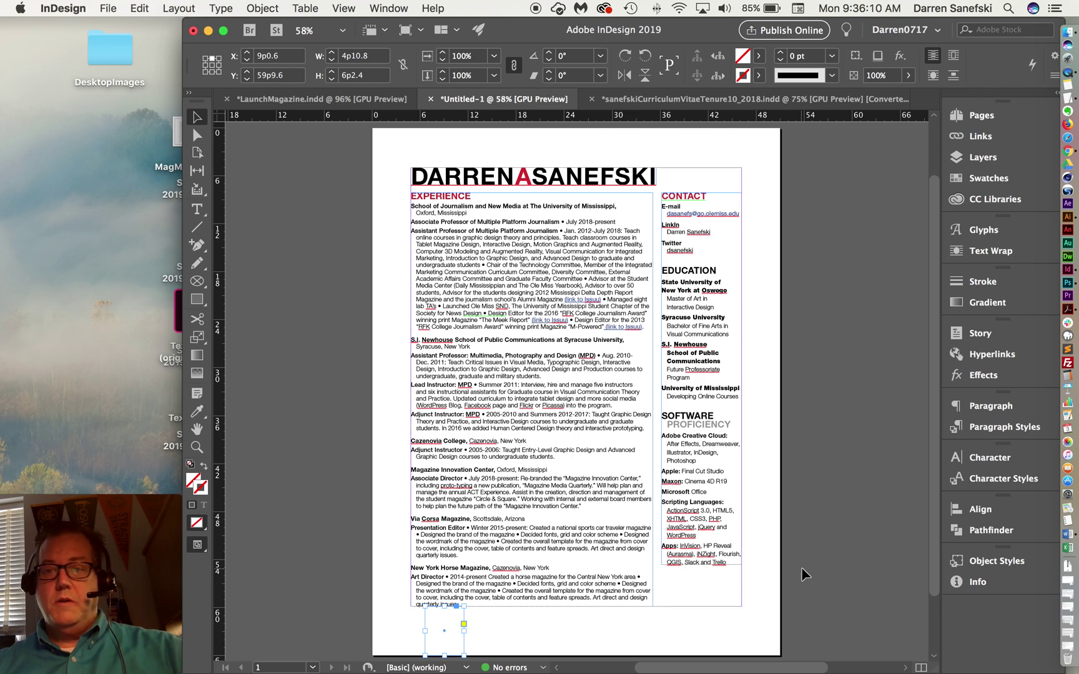
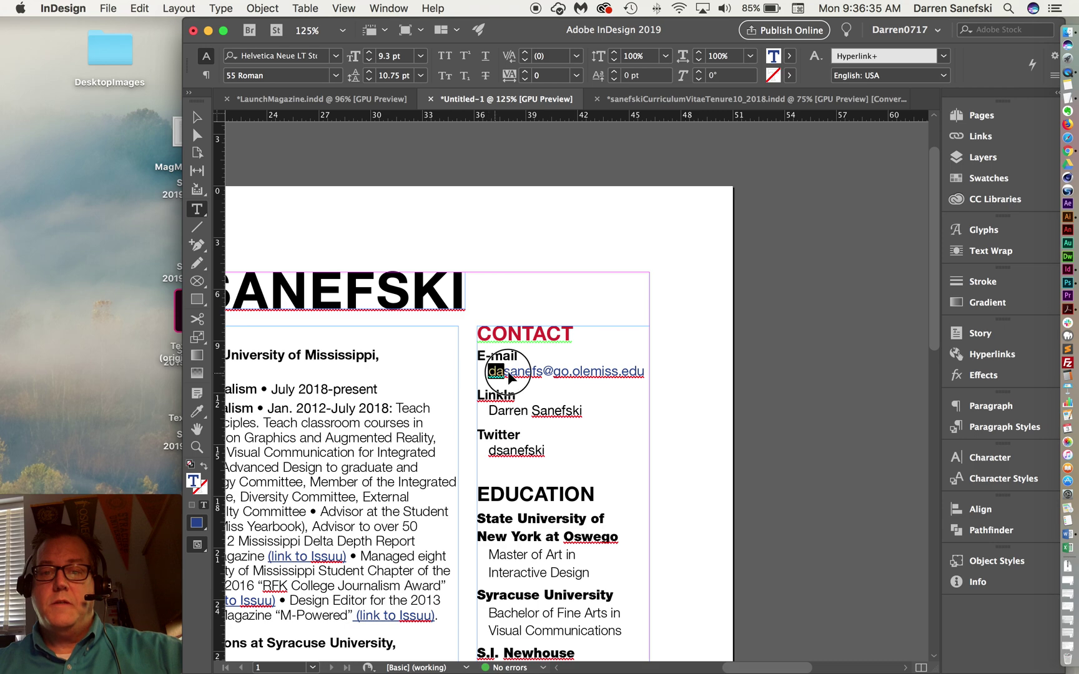
Select the whole e-mail address under the CONTACT heading.
{"action": "left_click", "coordinate": [631, 363]}
{"action": "triple_click", "coordinate": [643, 373]}
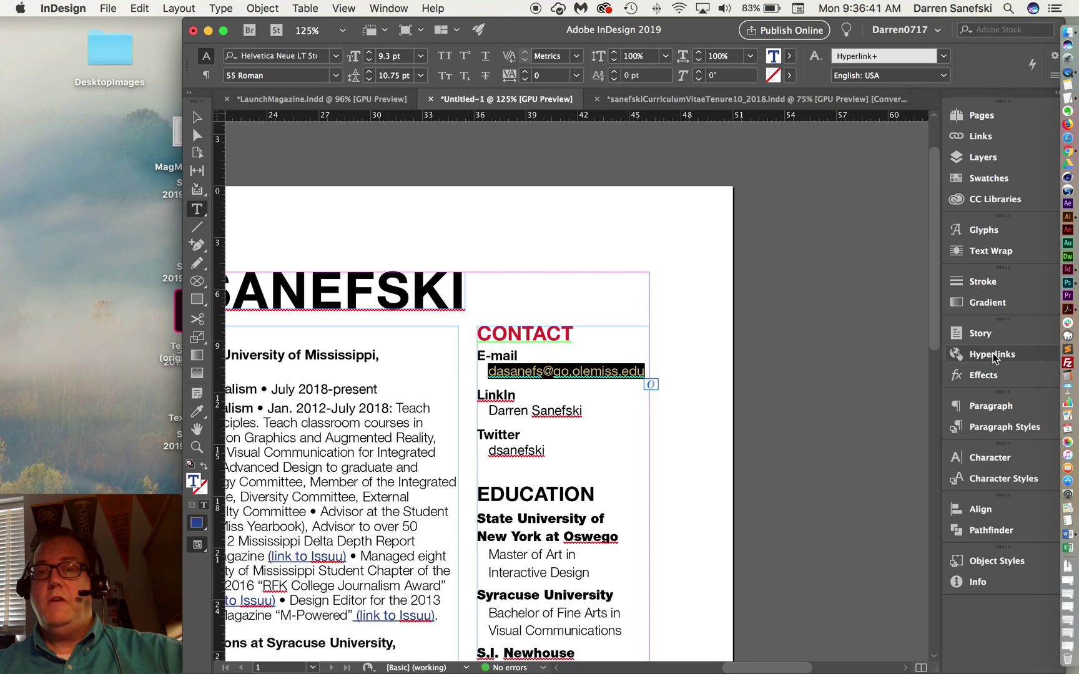
{"action": "left_click", "coordinate": [400, 9]}
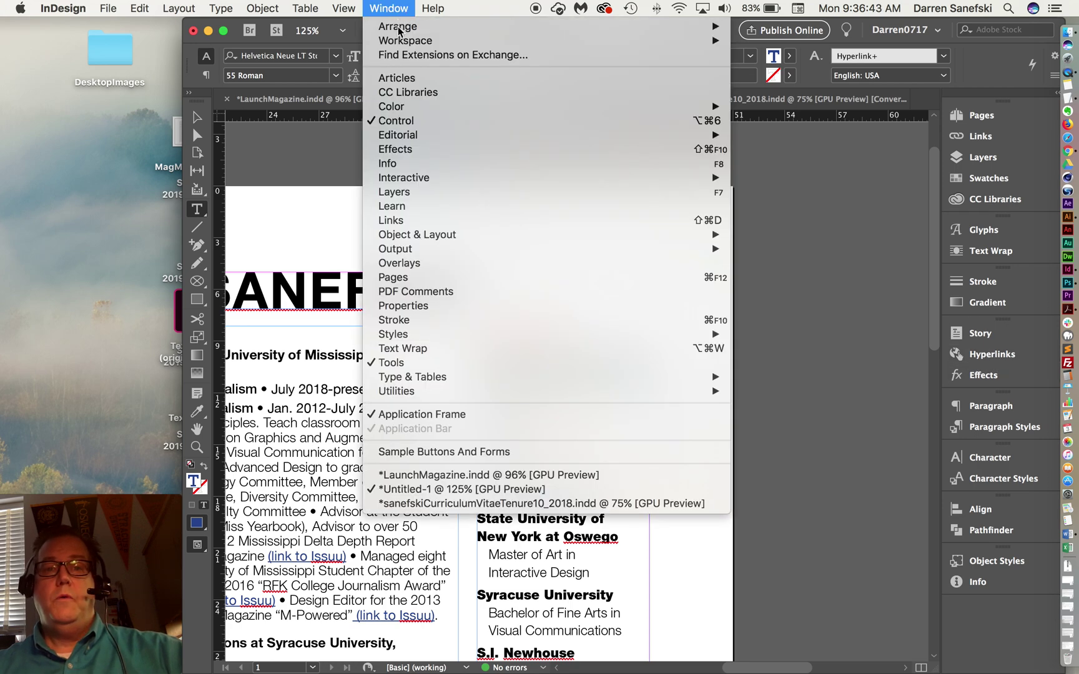
{"action": "mouse_move", "coordinate": [433, 178]}
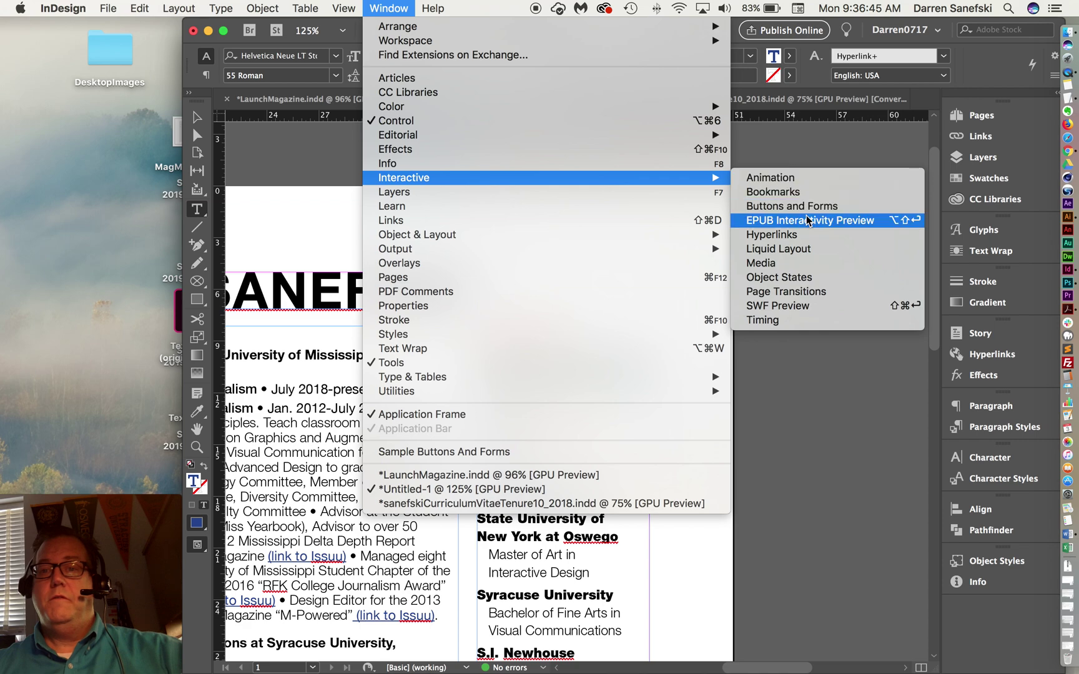
{"action": "left_click", "coordinate": [781, 146]}
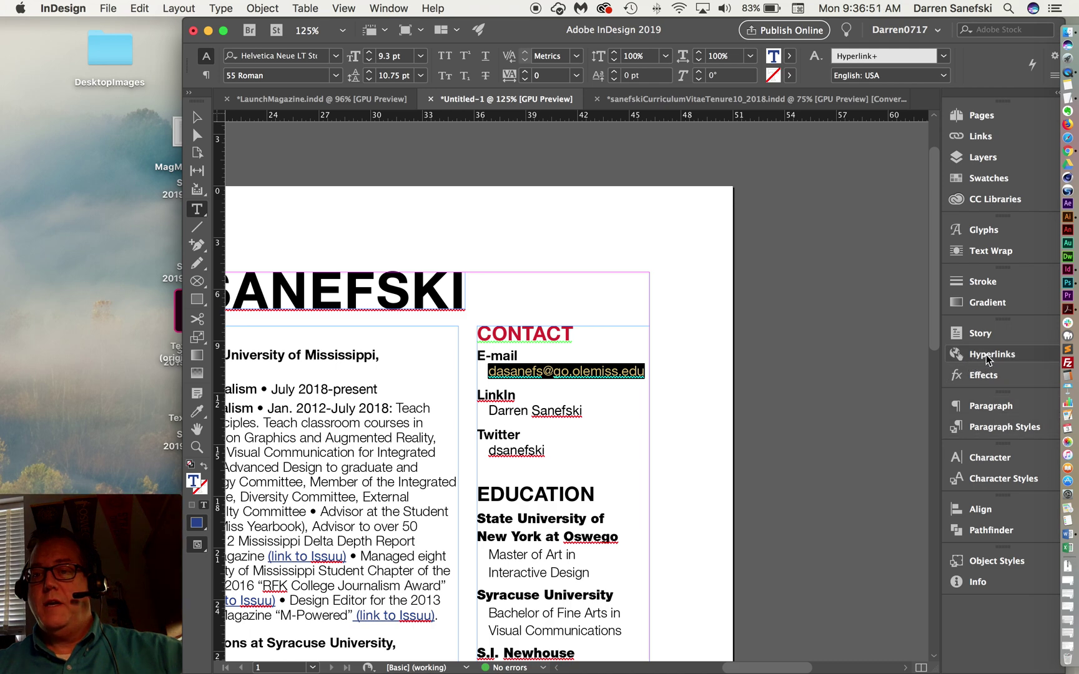
Start a new hyperlink on the selected e-mail address and set its link type to Email.
{"action": "left_click", "coordinate": [988, 356]}
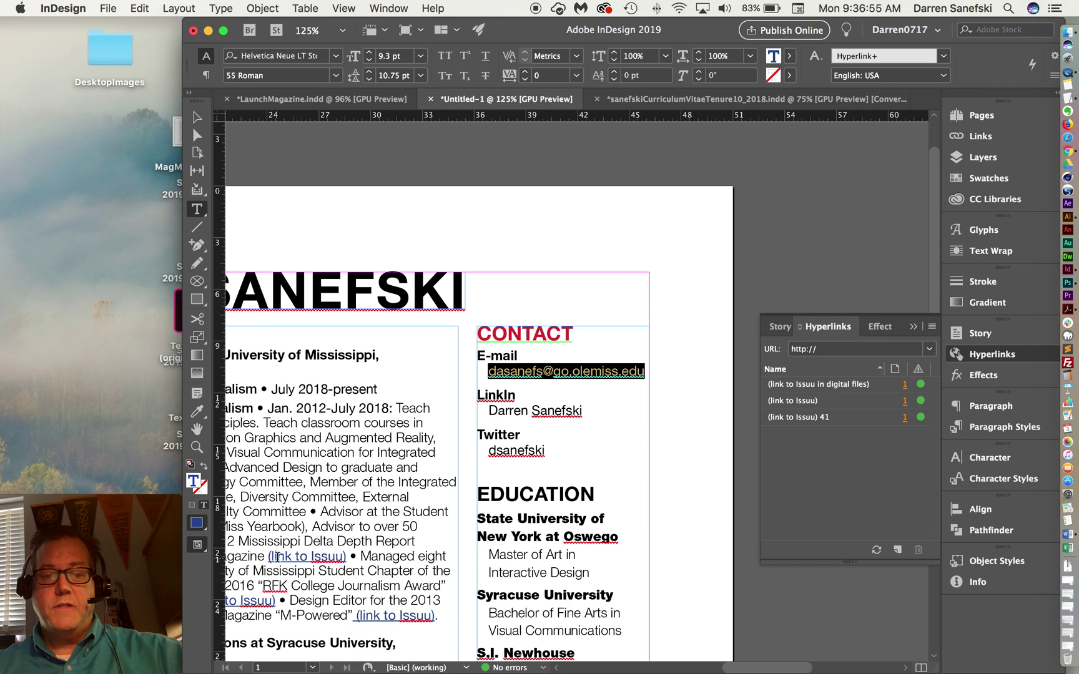
{"action": "left_click", "coordinate": [897, 550]}
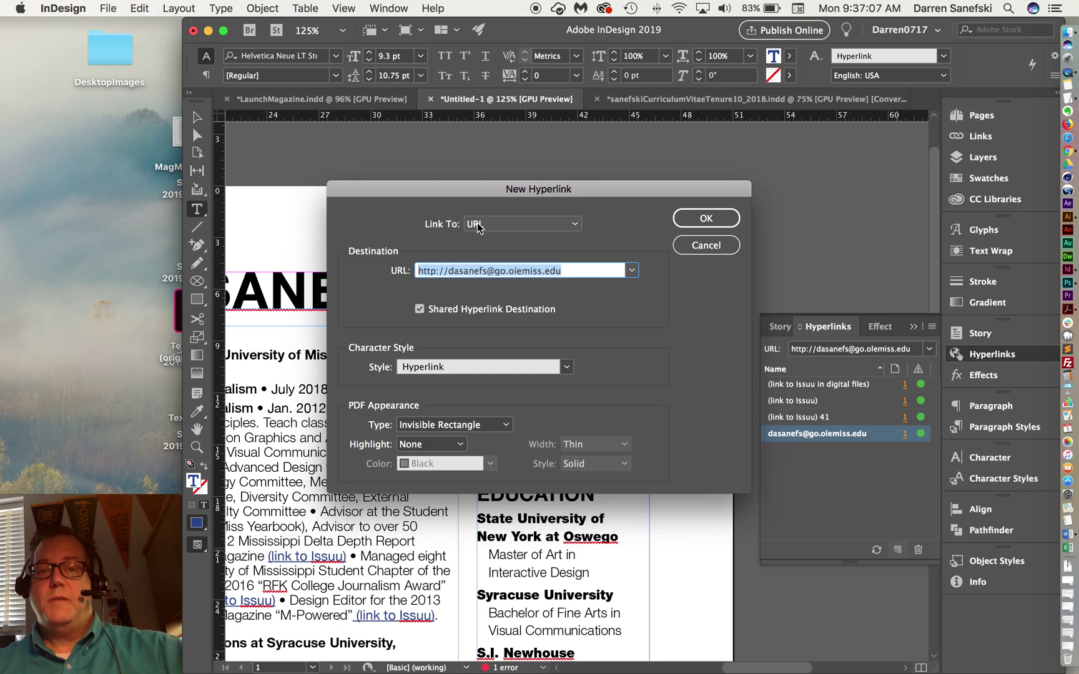
{"action": "left_click", "coordinate": [575, 225]}
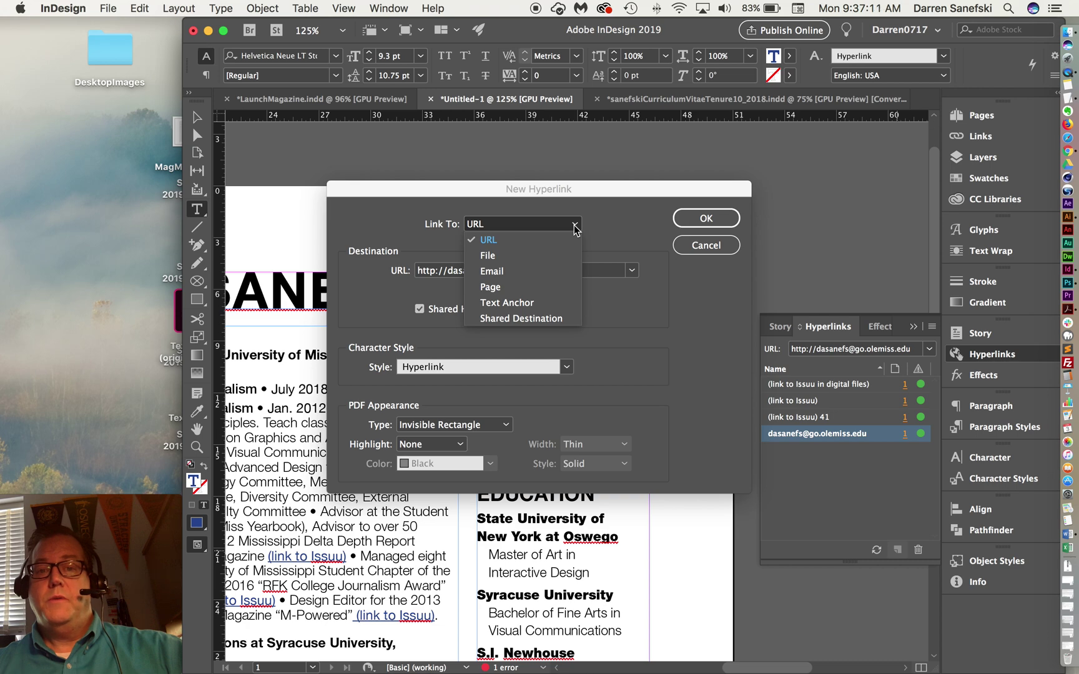
{"action": "left_click", "coordinate": [559, 271]}
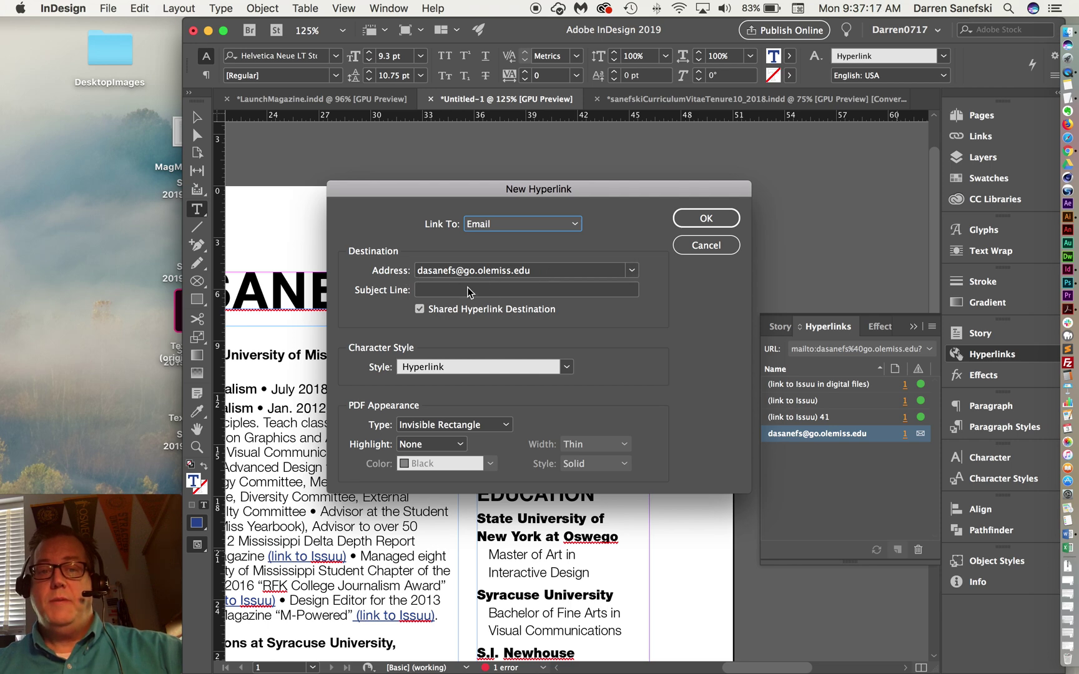
Try "Give me job" as the link's subject line, clear it, and create the e-mail hyperlink without a subject.
{"action": "left_click", "coordinate": [435, 291]}
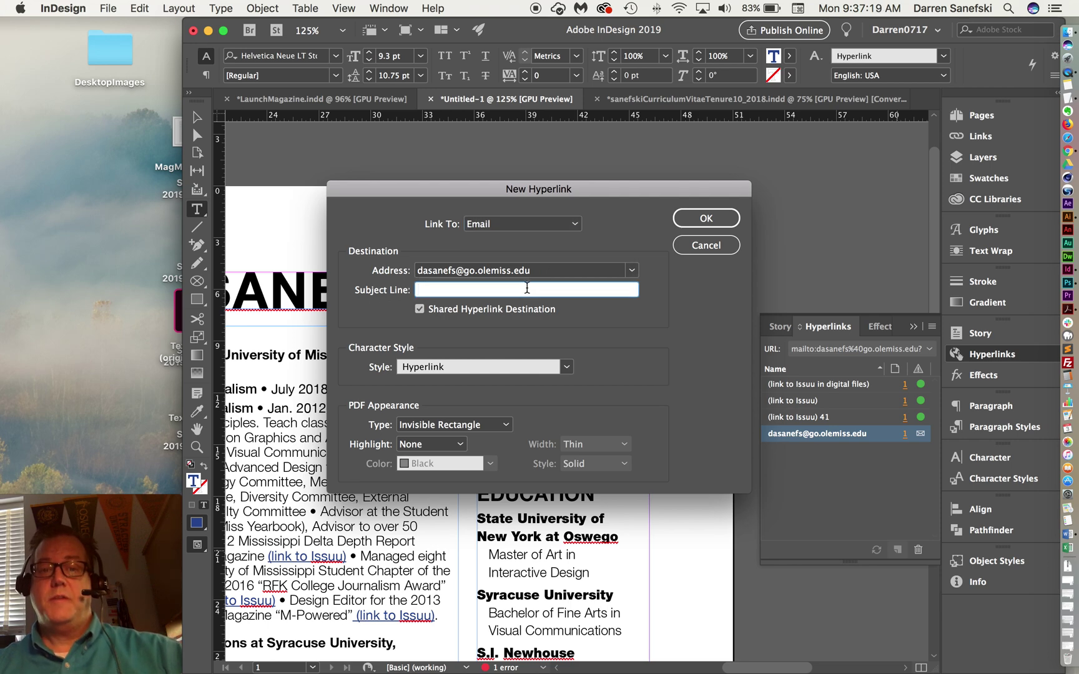
{"action": "type", "text": "Give"}
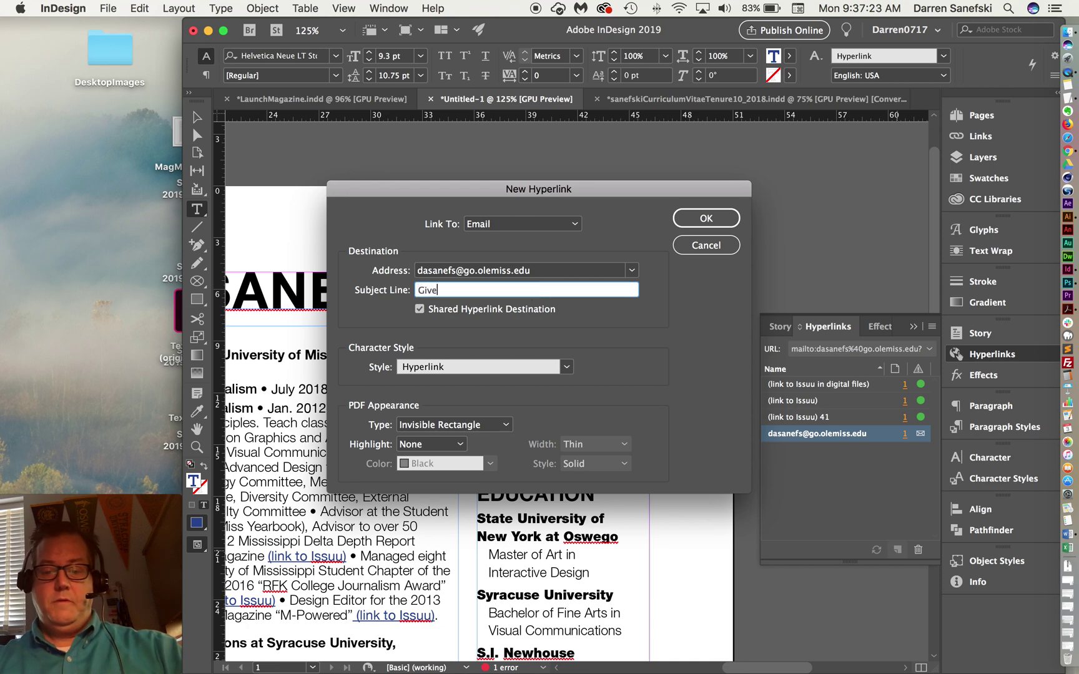
{"action": "type", "text": " me job"}
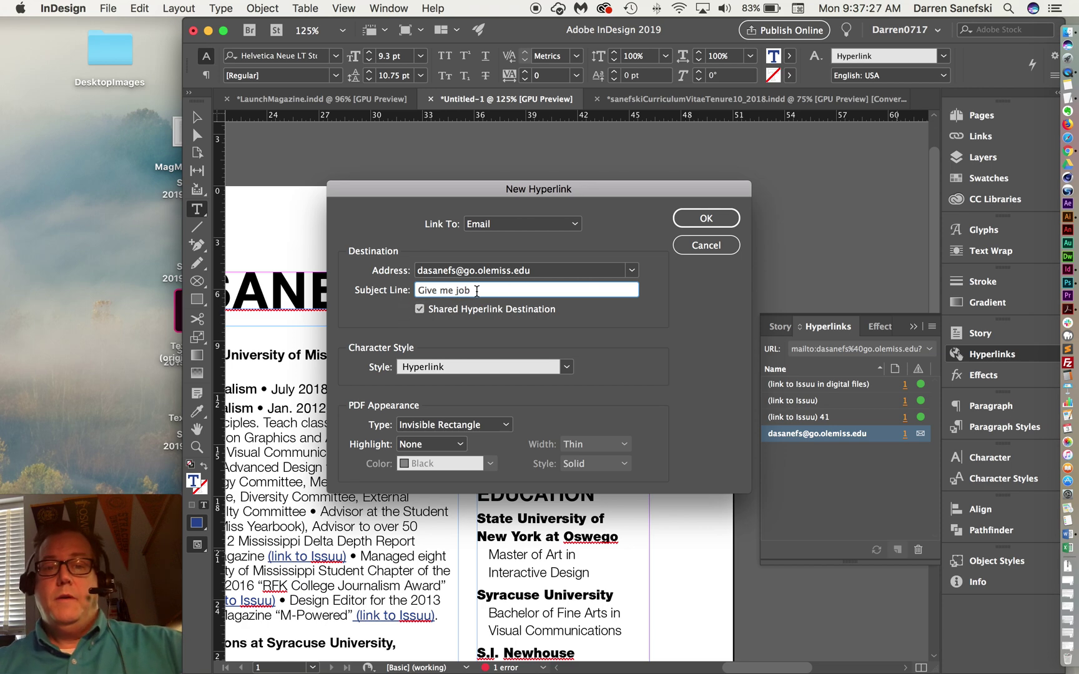
{"action": "left_click_drag", "start_coordinate": [500, 291], "coordinate": [364, 291]}
{"action": "key", "text": "BackSpace"}
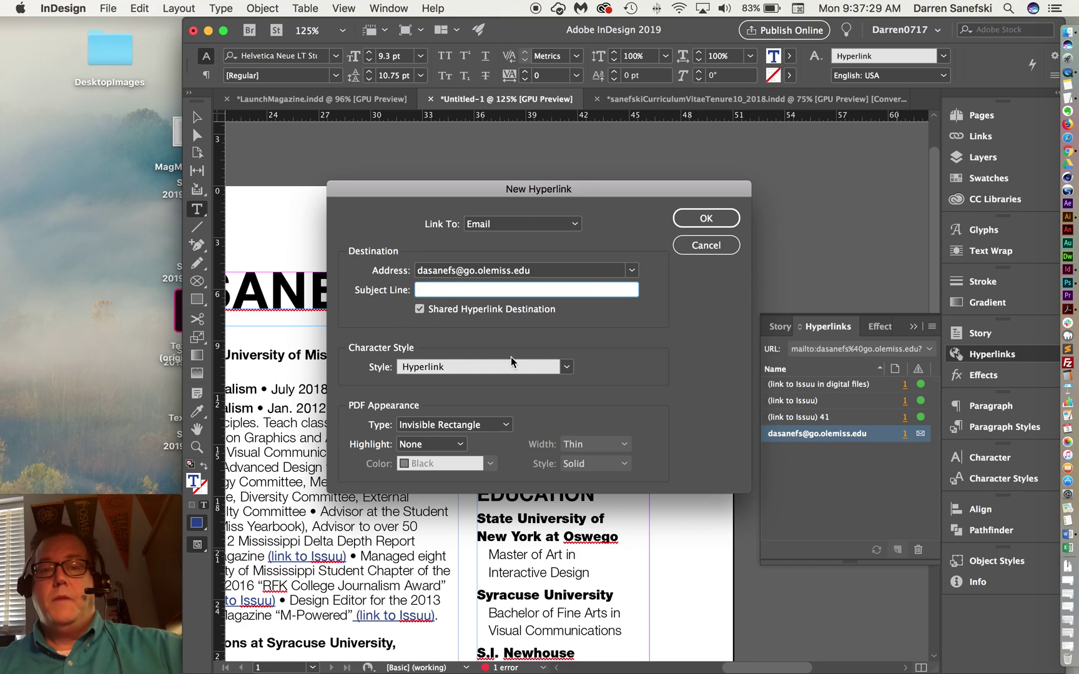
{"action": "left_click", "coordinate": [706, 220]}
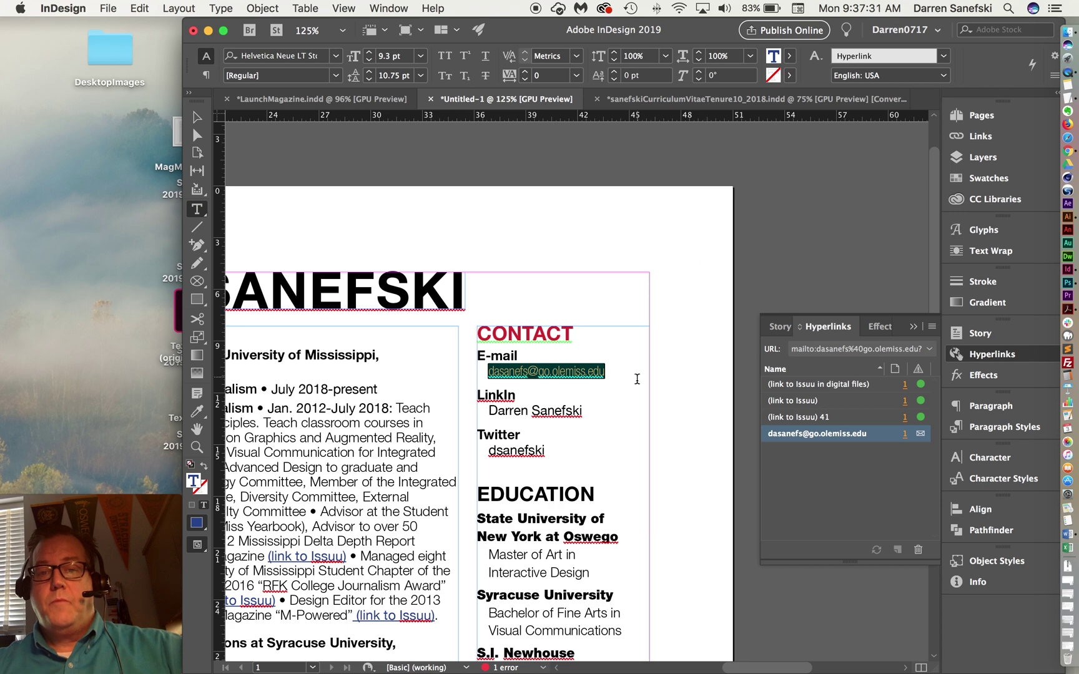
Check the linked e-mail address by selecting its whole text under the CONTACT heading.
{"action": "left_click", "coordinate": [618, 383]}
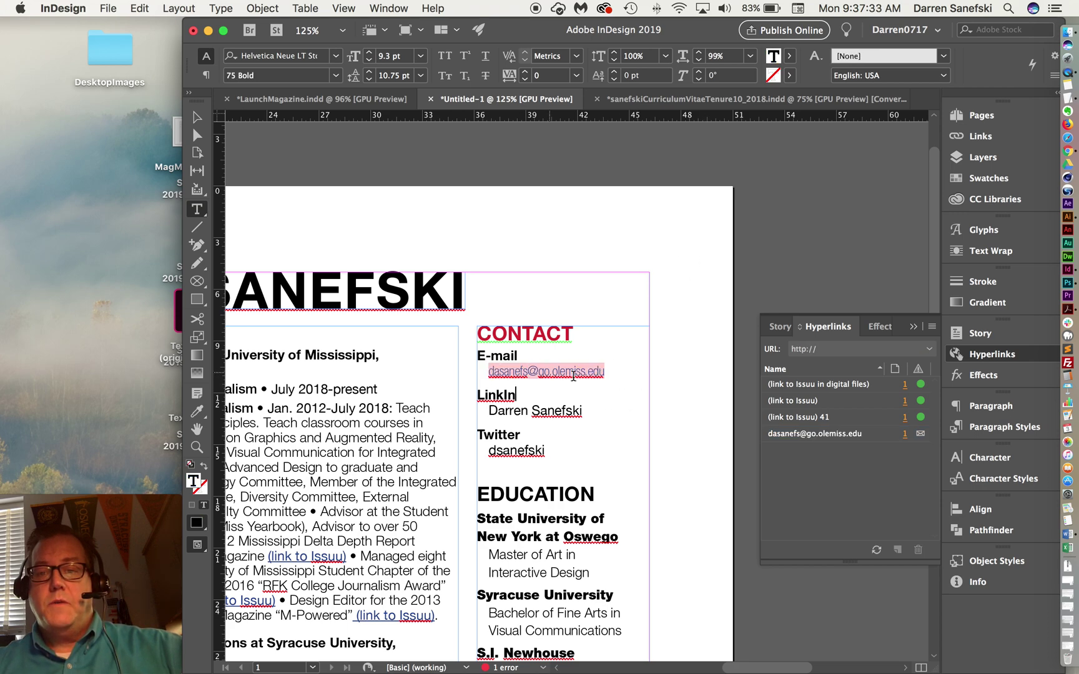
{"action": "left_click_drag", "start_coordinate": [488, 370], "coordinate": [608, 367]}
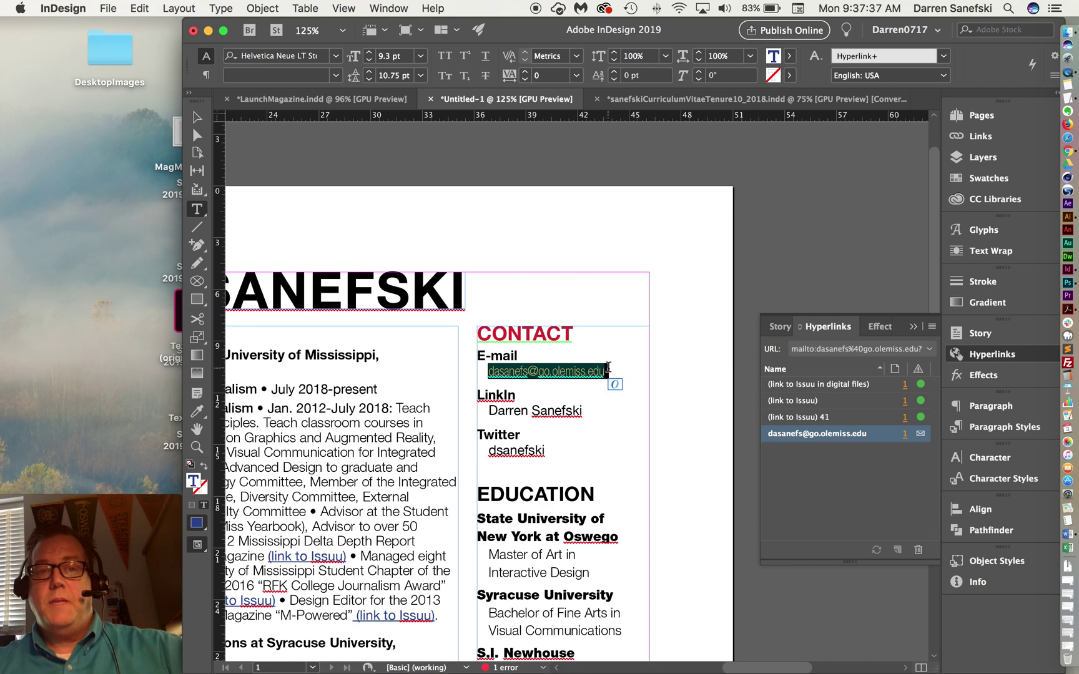
{"action": "left_click", "coordinate": [606, 367]}
{"action": "left_click_drag", "start_coordinate": [606, 368], "coordinate": [486, 371]}
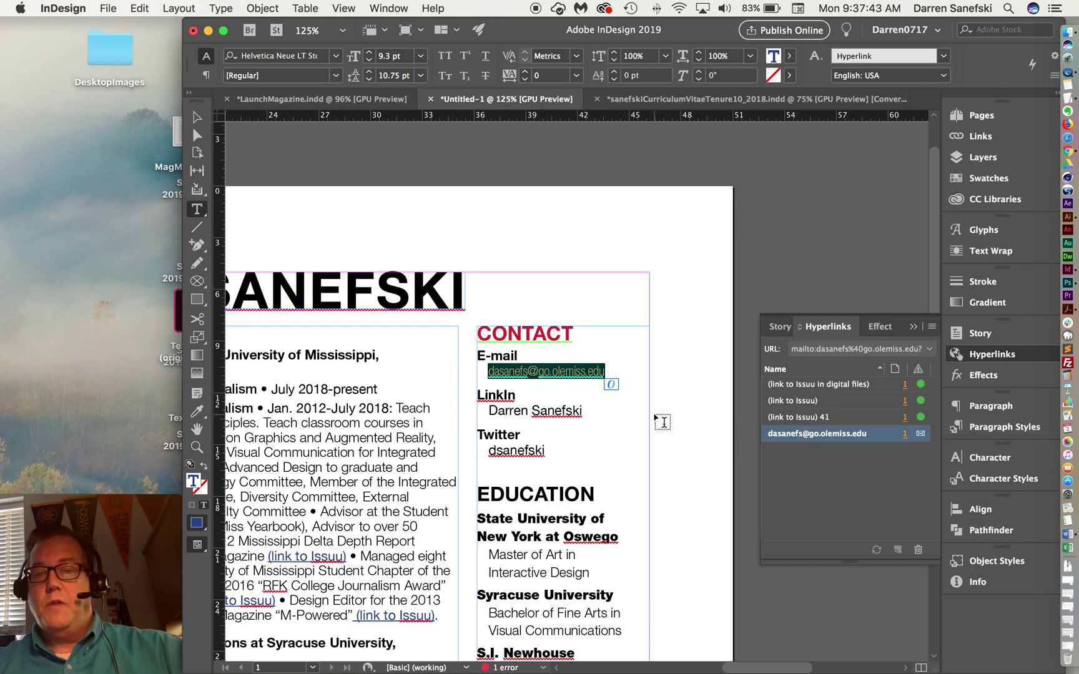
Correct the LinkIn subheading to LinkedIn.
{"action": "left_click", "coordinate": [609, 420]}
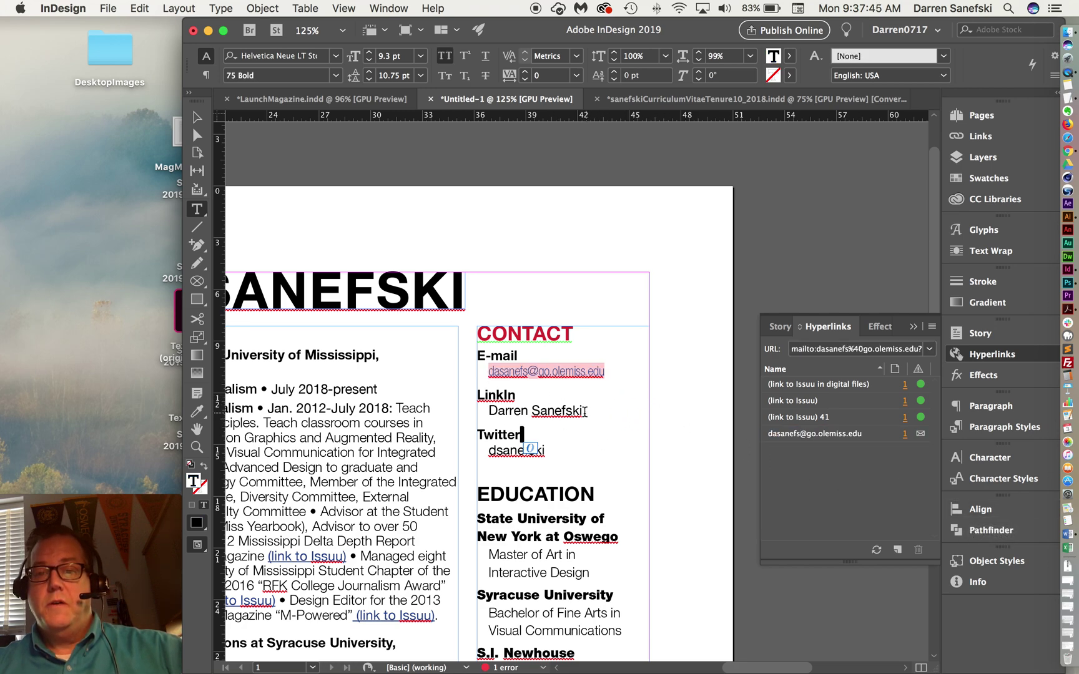
{"action": "left_click", "coordinate": [503, 394]}
{"action": "type", "text": "ed"}
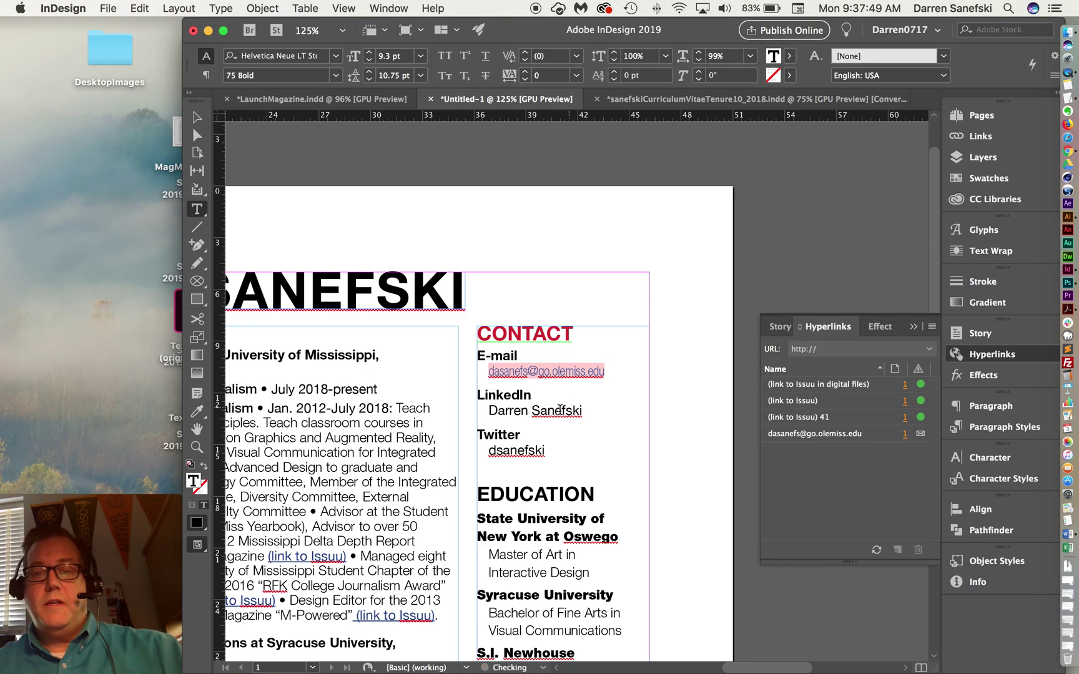
Switch to Chrome, open the résumé owner's own LinkedIn profile and copy its web address.
{"action": "left_click_drag", "start_coordinate": [490, 411], "coordinate": [583, 410]}
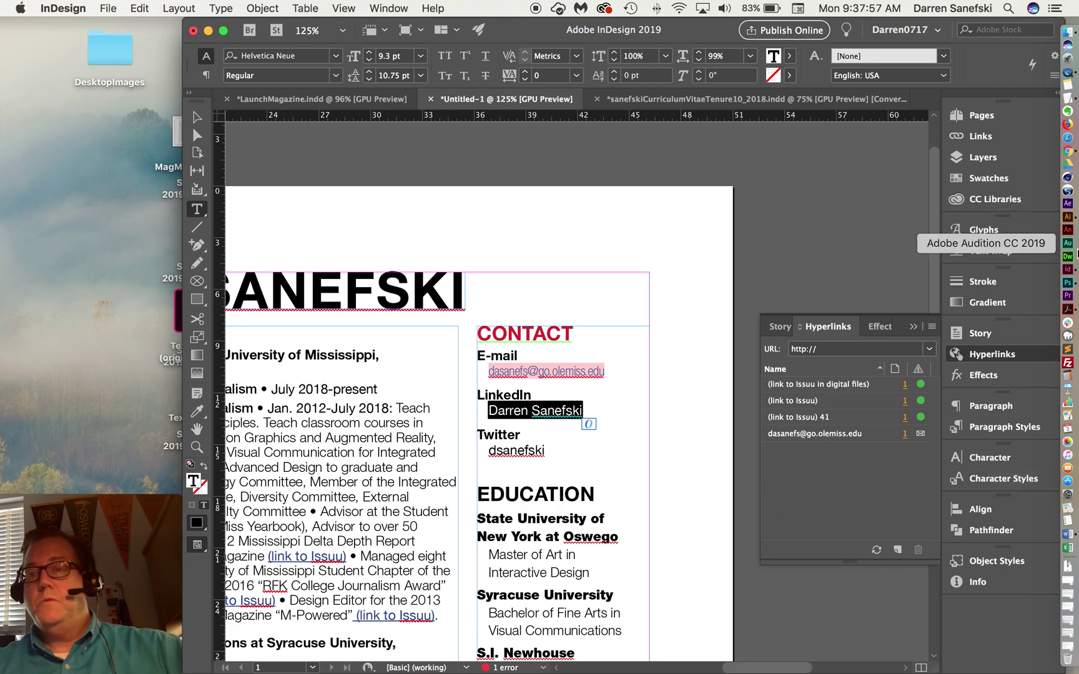
{"action": "left_click", "coordinate": [1069, 152]}
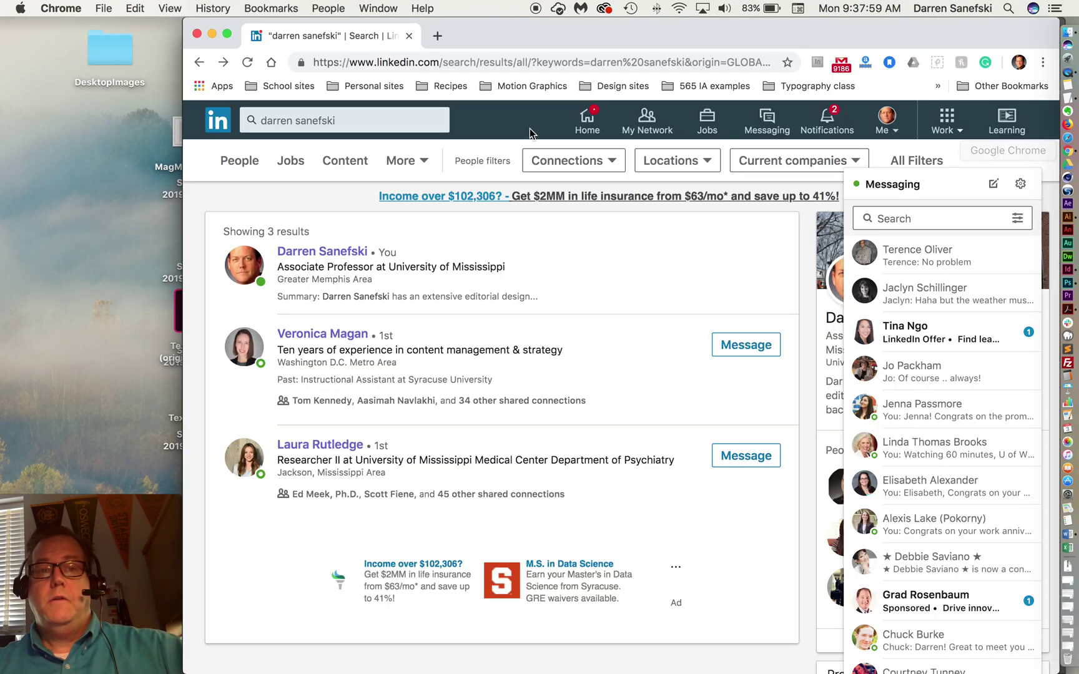
{"action": "left_click", "coordinate": [344, 253]}
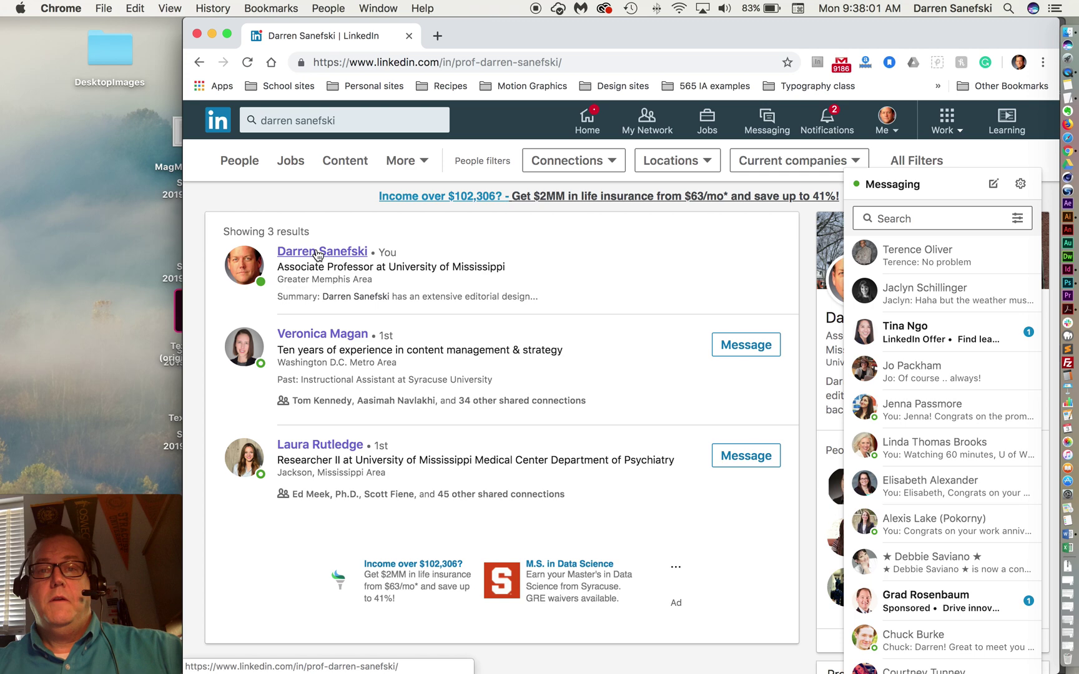
{"action": "left_click", "coordinate": [889, 125]}
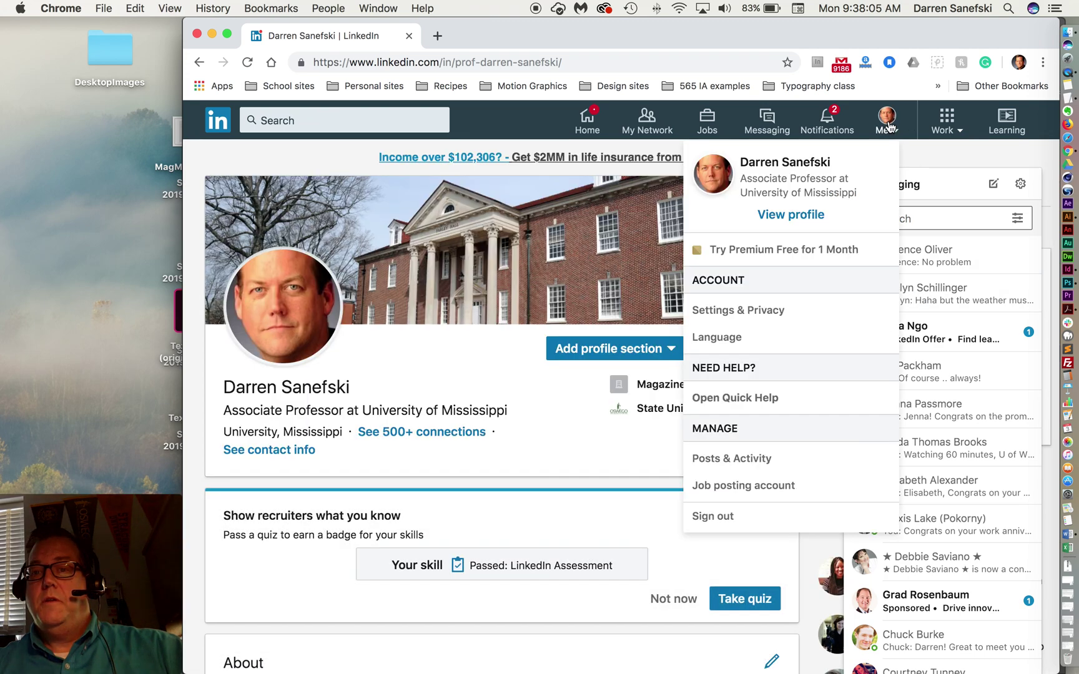
{"action": "left_click", "coordinate": [791, 215]}
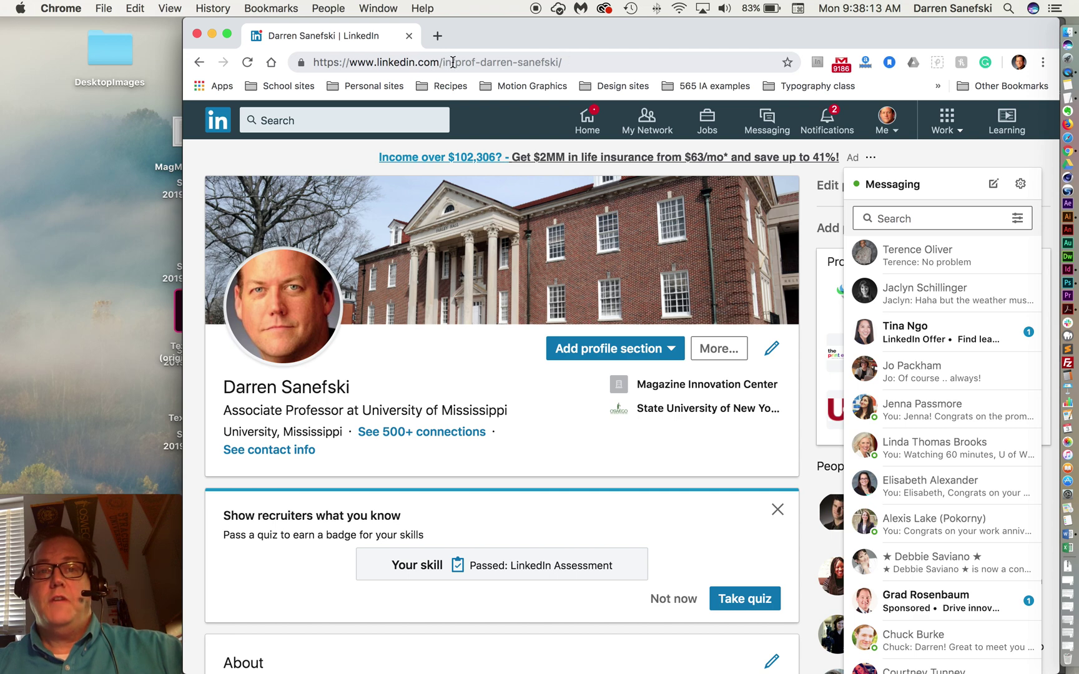
{"action": "left_click_drag", "start_coordinate": [571, 62], "coordinate": [313, 64]}
{"action": "key", "text": "super+c"}
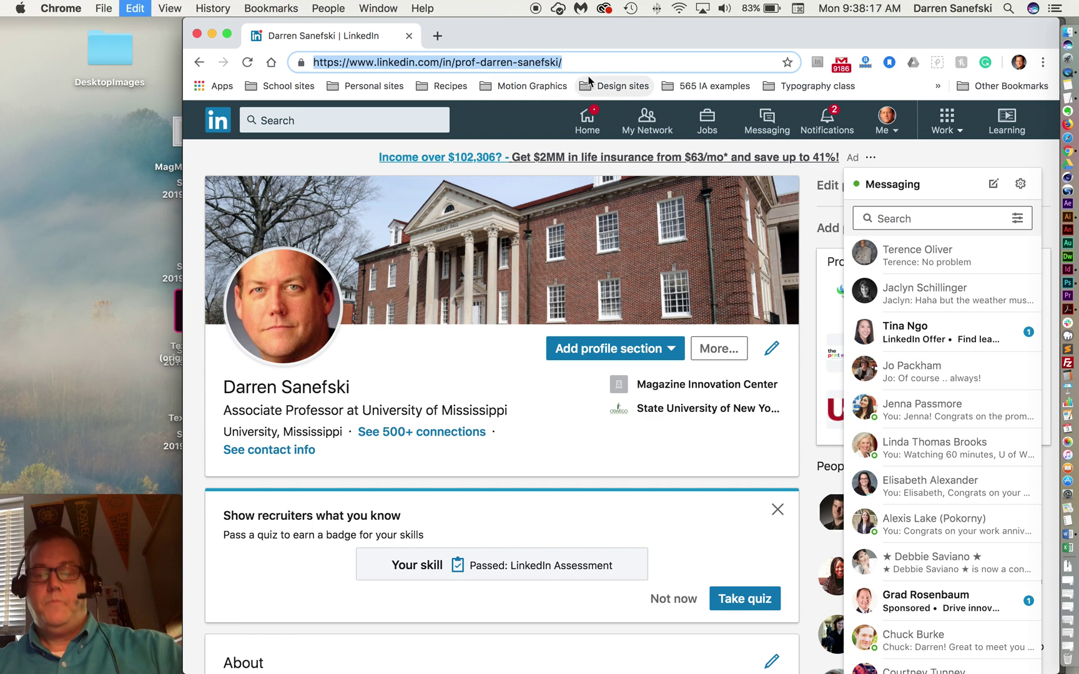
Back in InDesign, create a URL hyperlink on the name under LinkedIn, with the copied profile address as destination.
{"action": "left_click", "coordinate": [1067, 272]}
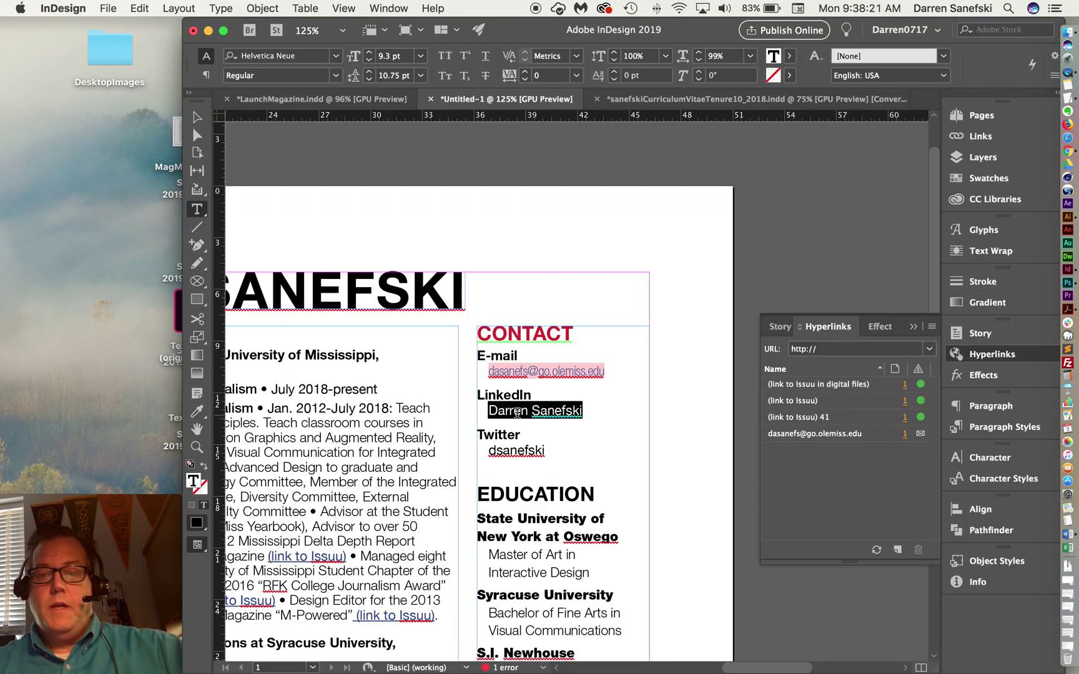
{"action": "left_click_drag", "start_coordinate": [490, 410], "coordinate": [582, 407]}
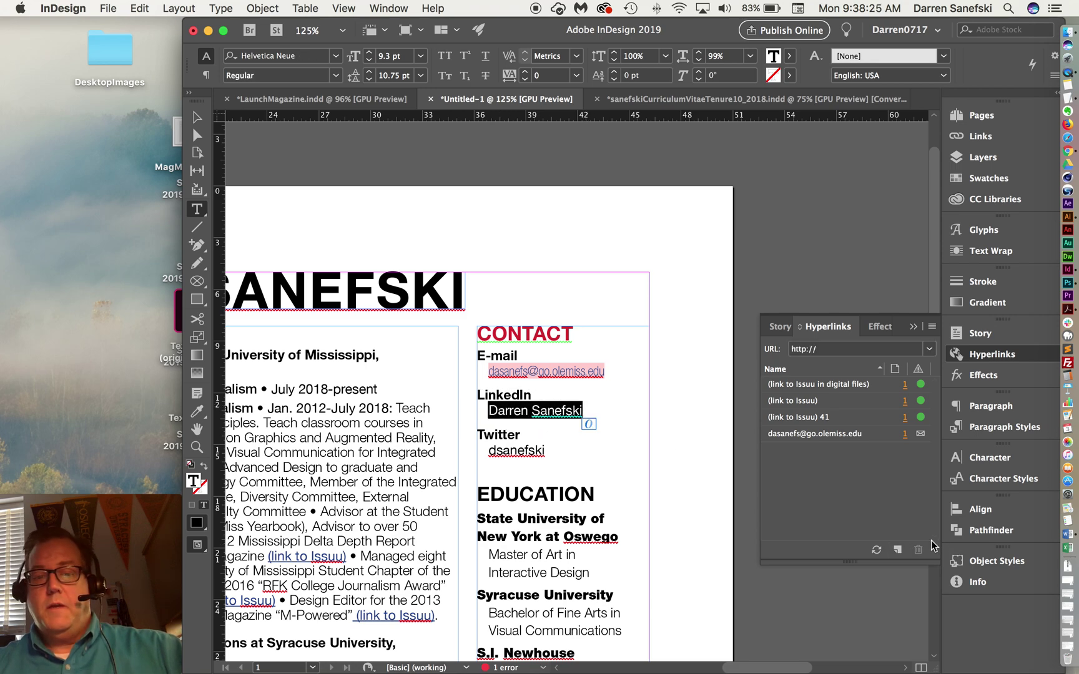
{"action": "left_click", "coordinate": [898, 550]}
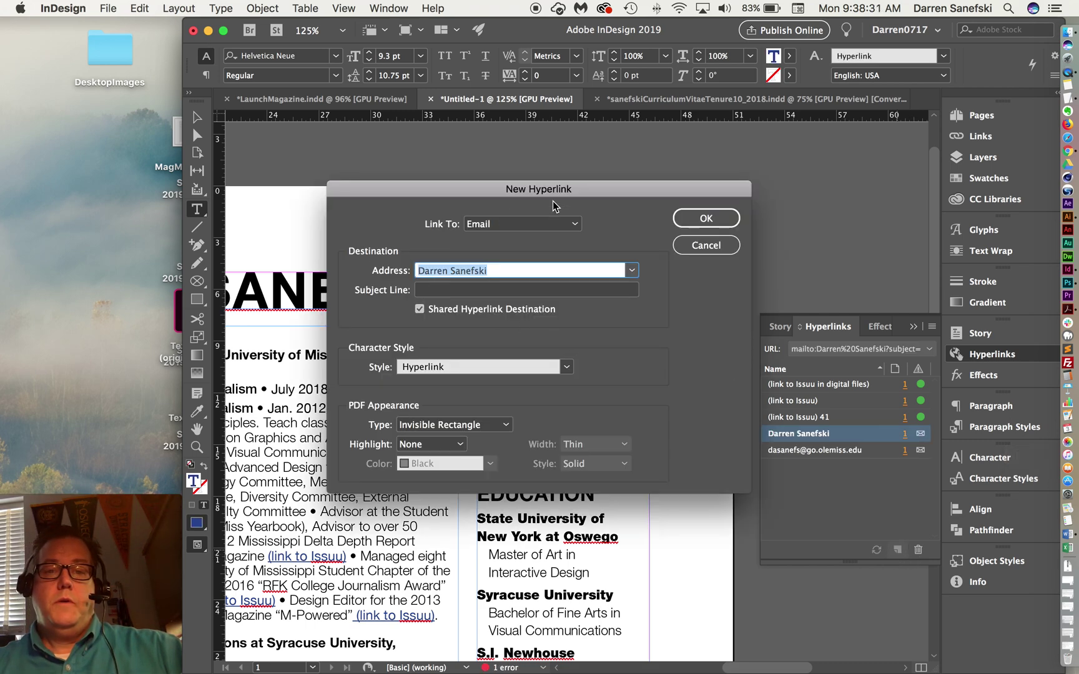
{"action": "left_click", "coordinate": [564, 220]}
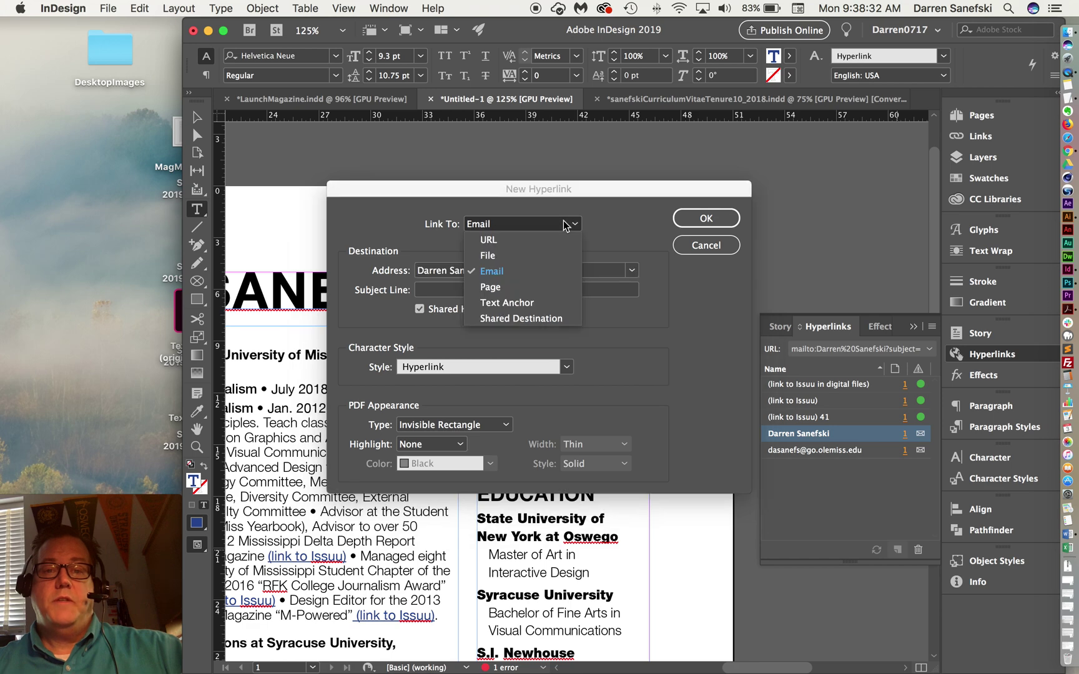
{"action": "left_click", "coordinate": [533, 243]}
{"action": "left_click_drag", "start_coordinate": [553, 272], "coordinate": [387, 270]}
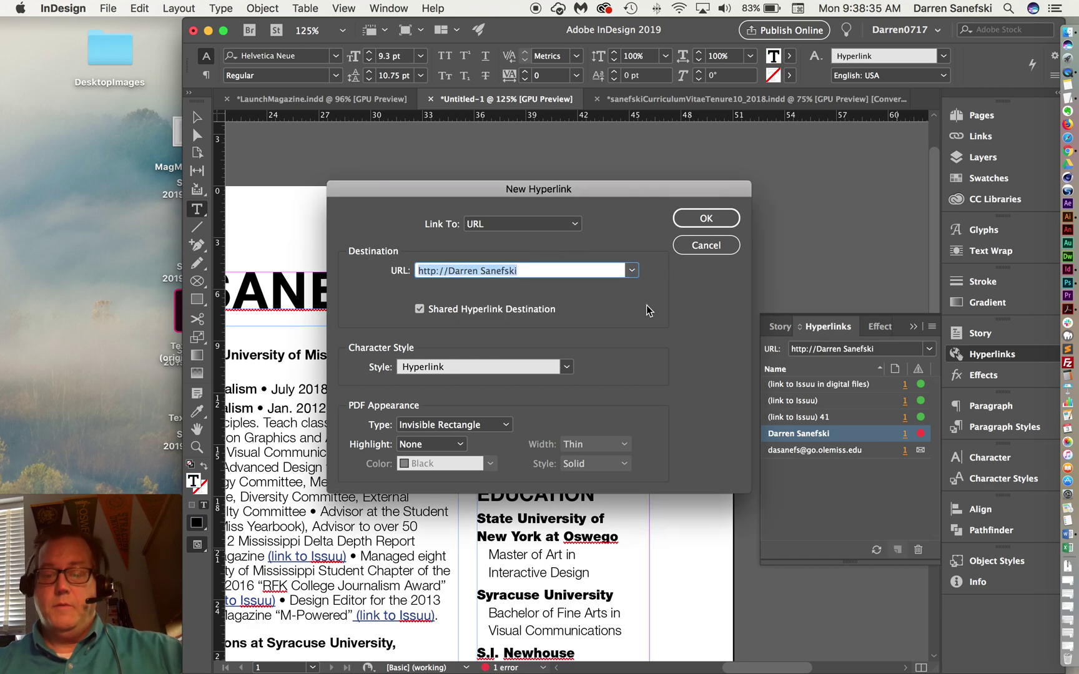
{"action": "key", "text": "super+v"}
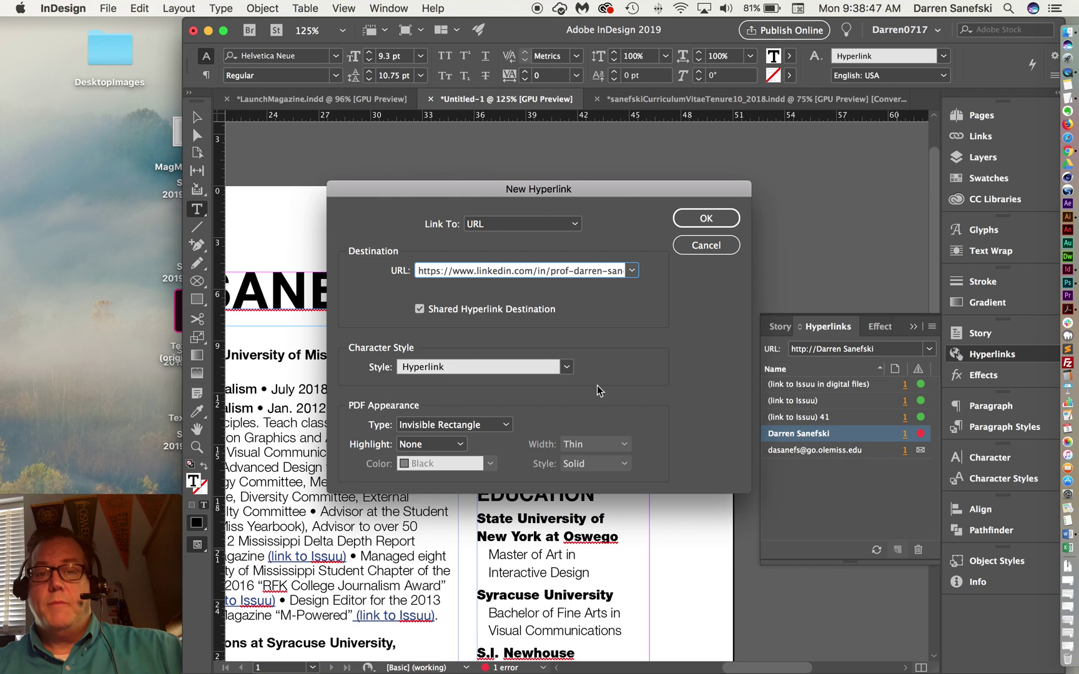
{"action": "left_click", "coordinate": [705, 218]}
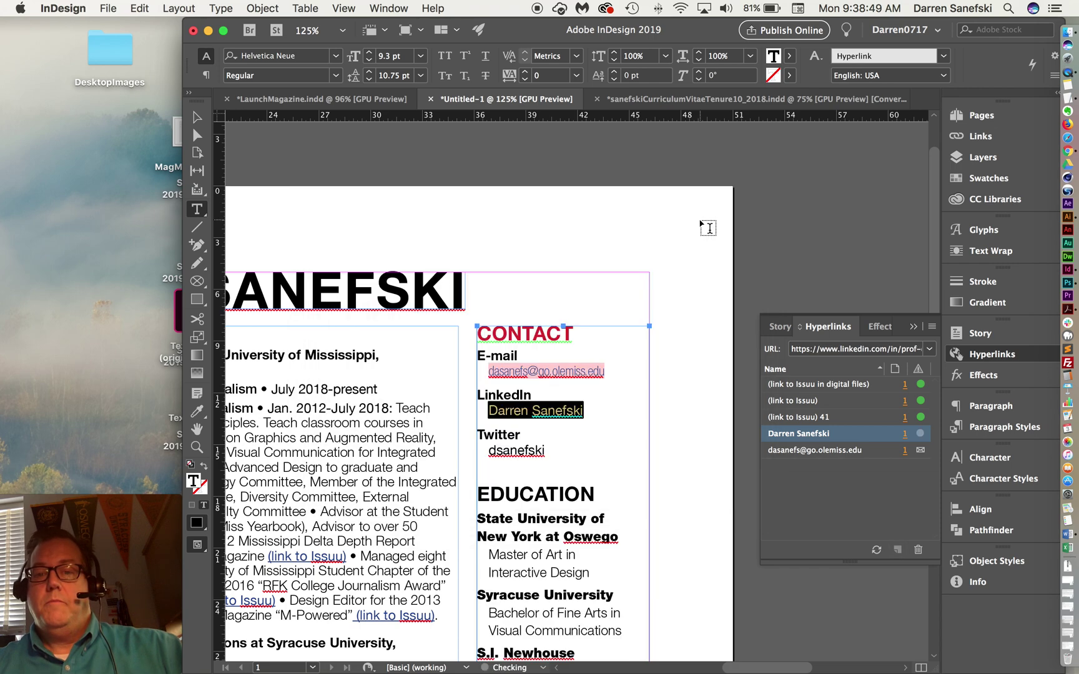
{"action": "left_click", "coordinate": [623, 420]}
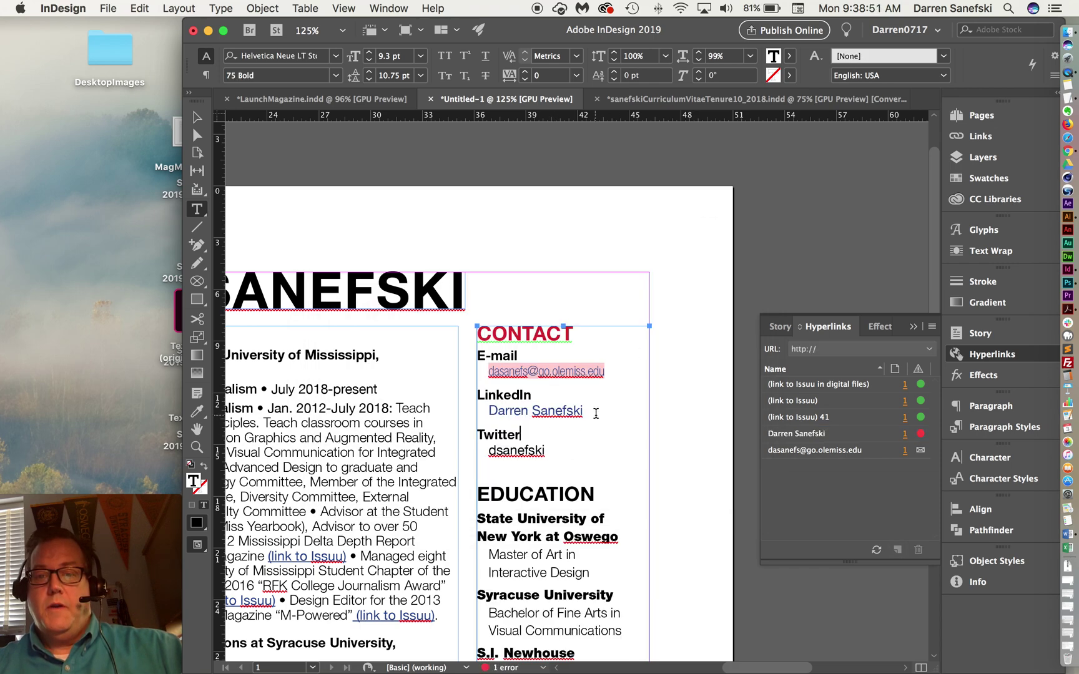
Select the whole Twitter handle under the Twitter subheading.
{"action": "left_click_drag", "start_coordinate": [546, 450], "coordinate": [485, 449]}
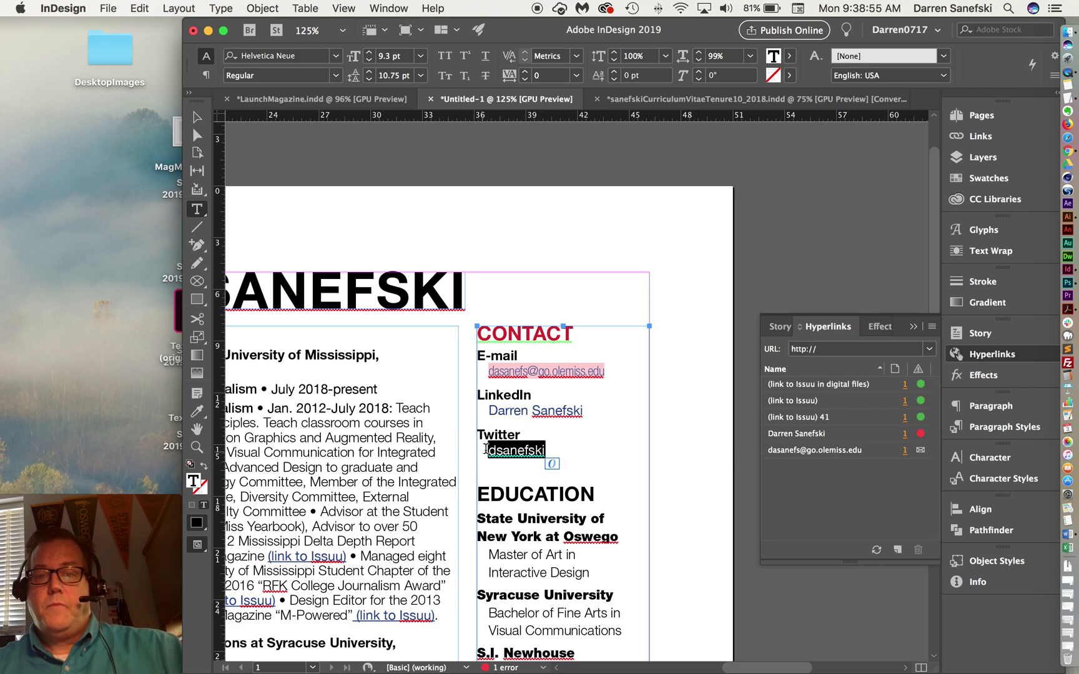
{"action": "left_click", "coordinate": [528, 454]}
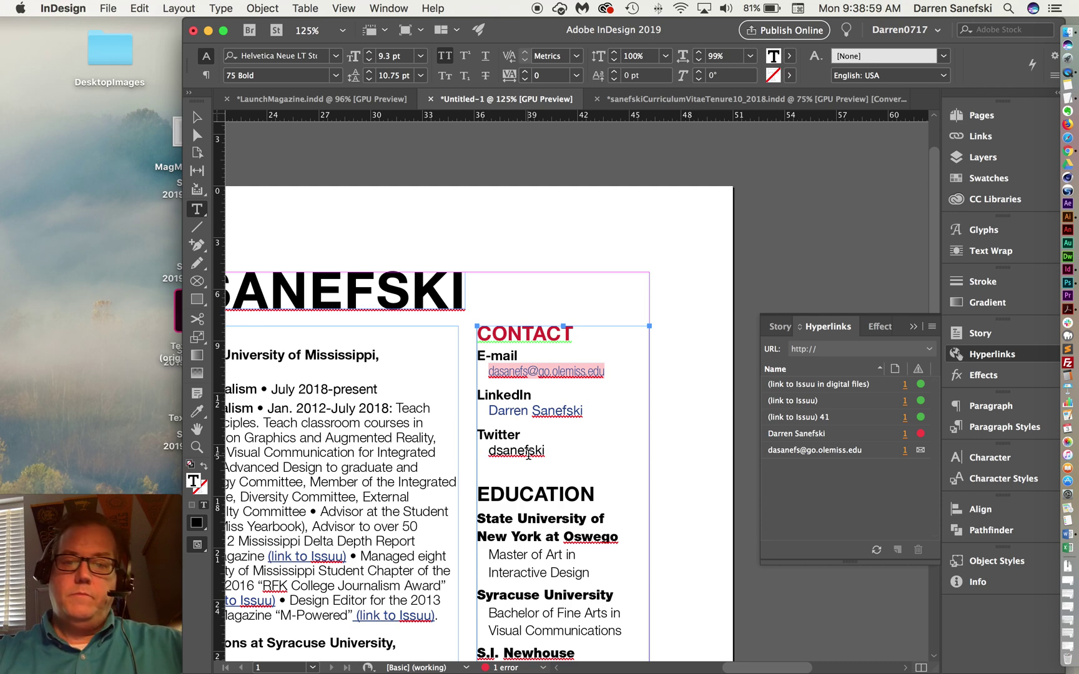
{"action": "left_click_drag", "start_coordinate": [547, 451], "coordinate": [488, 450]}
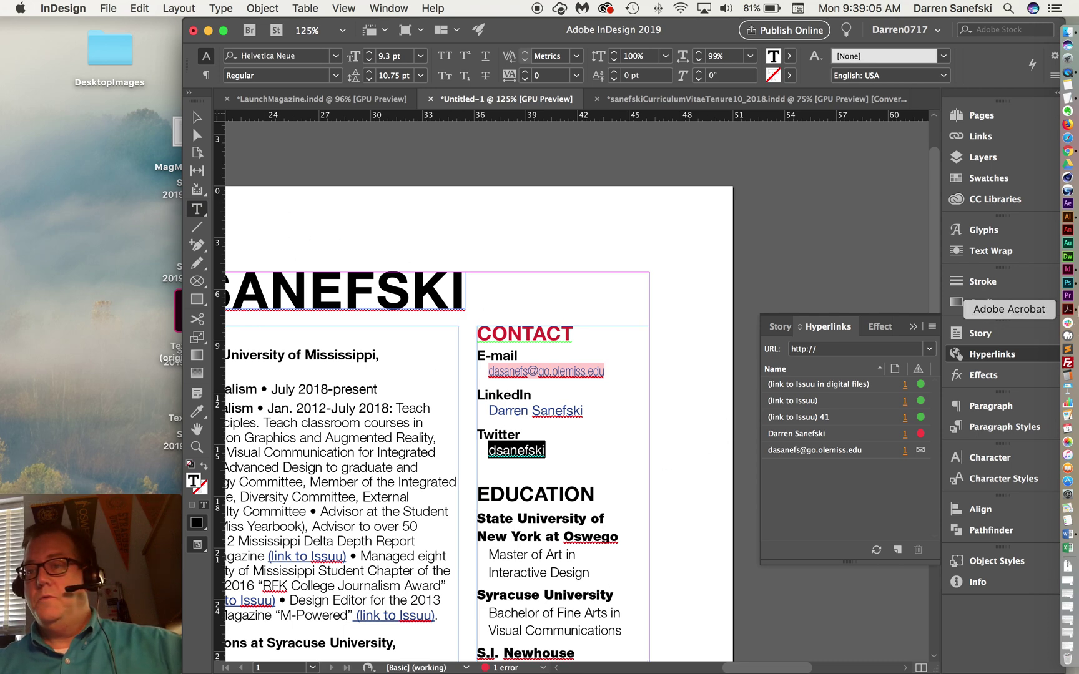
Switch to Chrome, search for Twitter in a new tab and open its login page.
{"action": "left_click", "coordinate": [1069, 151]}
{"action": "left_click", "coordinate": [431, 36]}
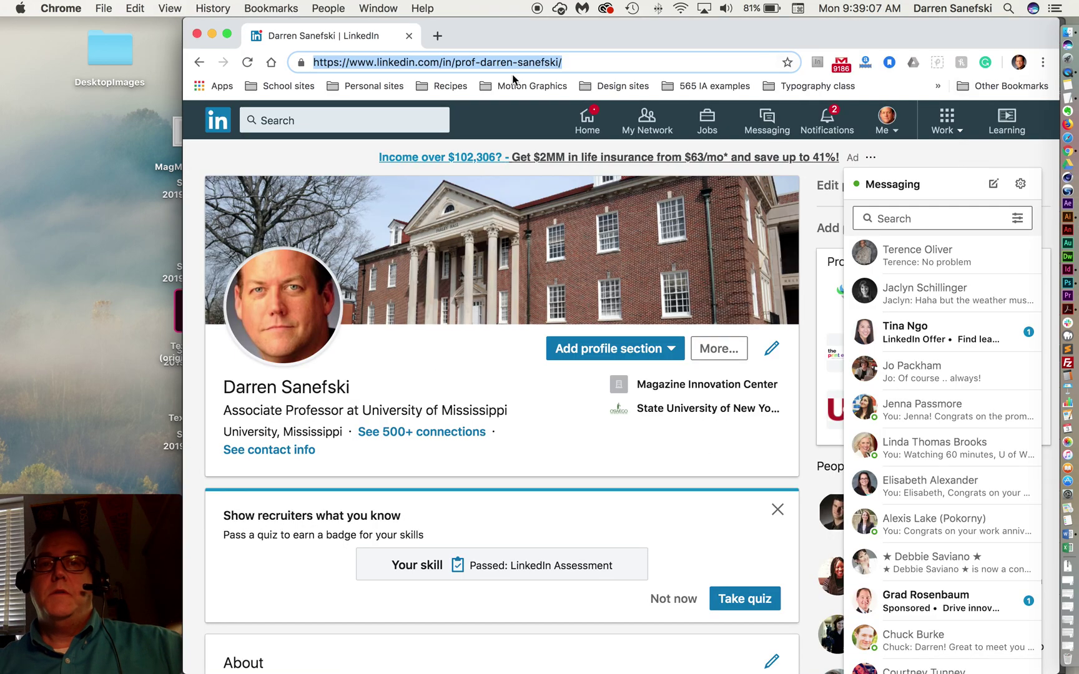
{"action": "type", "text": "T"}
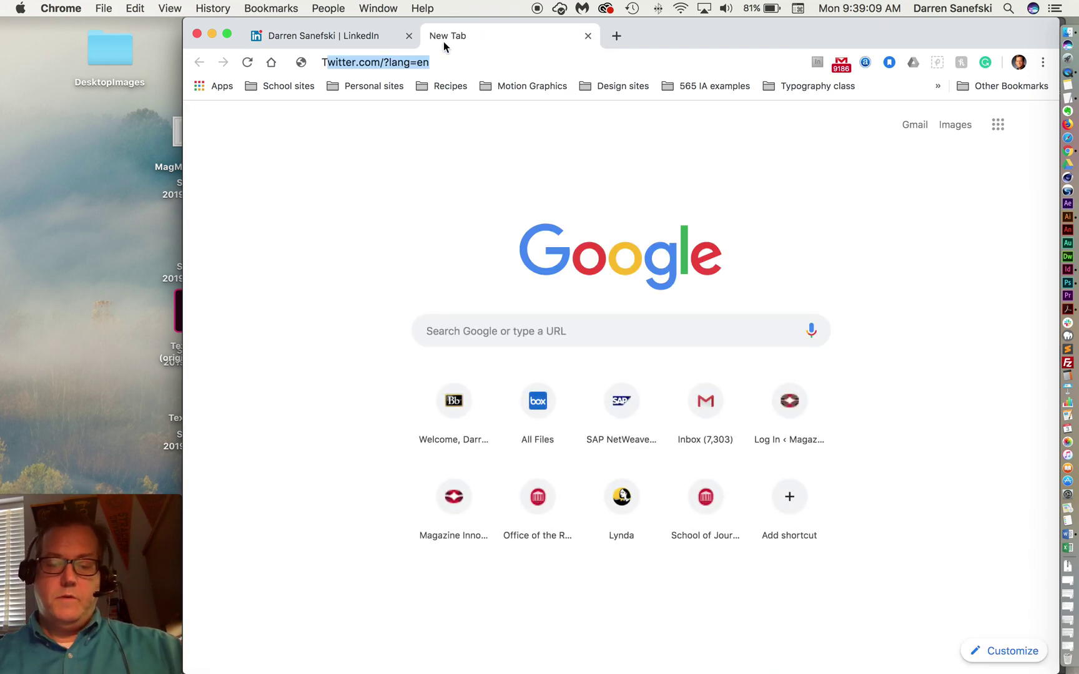
{"action": "type", "text": "e\\witter"}
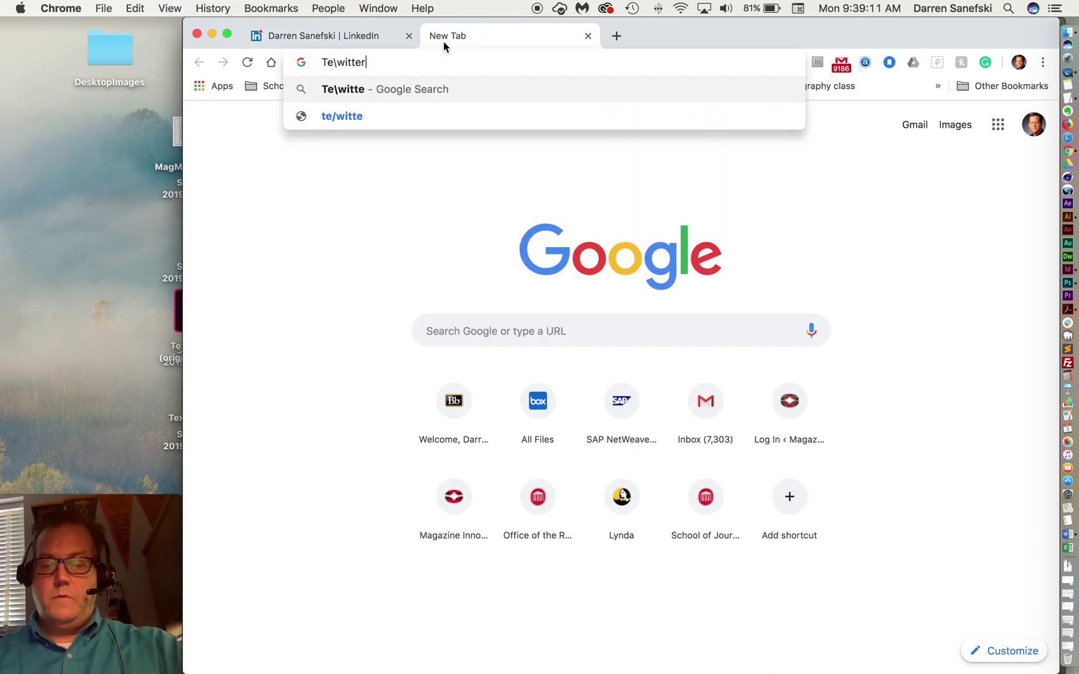
{"action": "key", "text": "Return"}
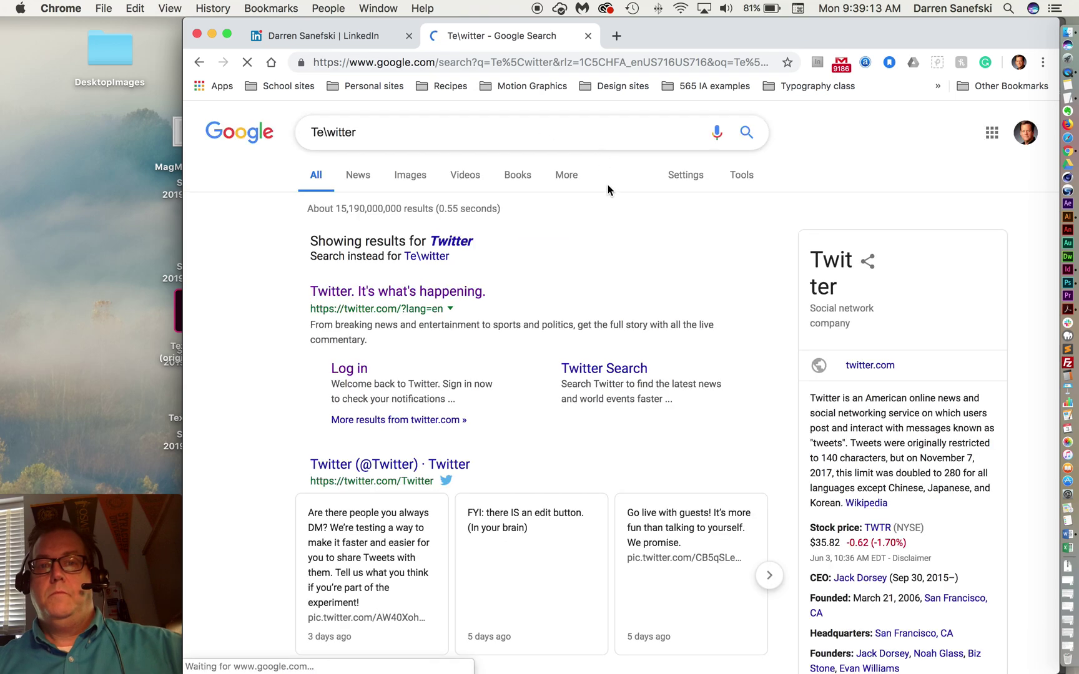
{"action": "left_click", "coordinate": [387, 298]}
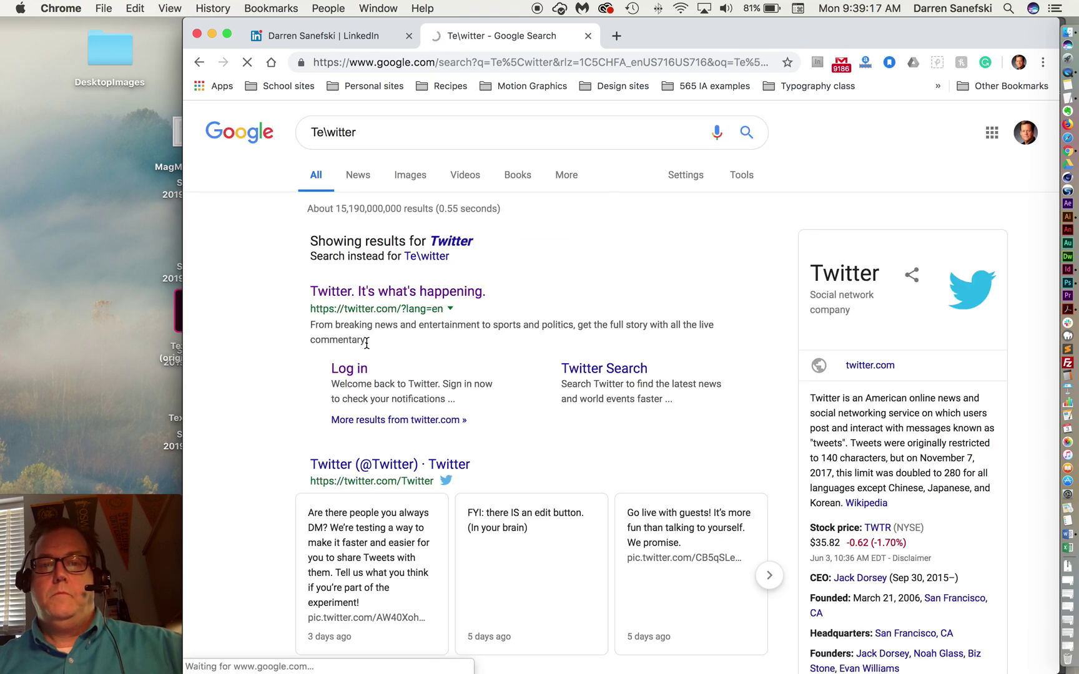
{"action": "left_click", "coordinate": [356, 371]}
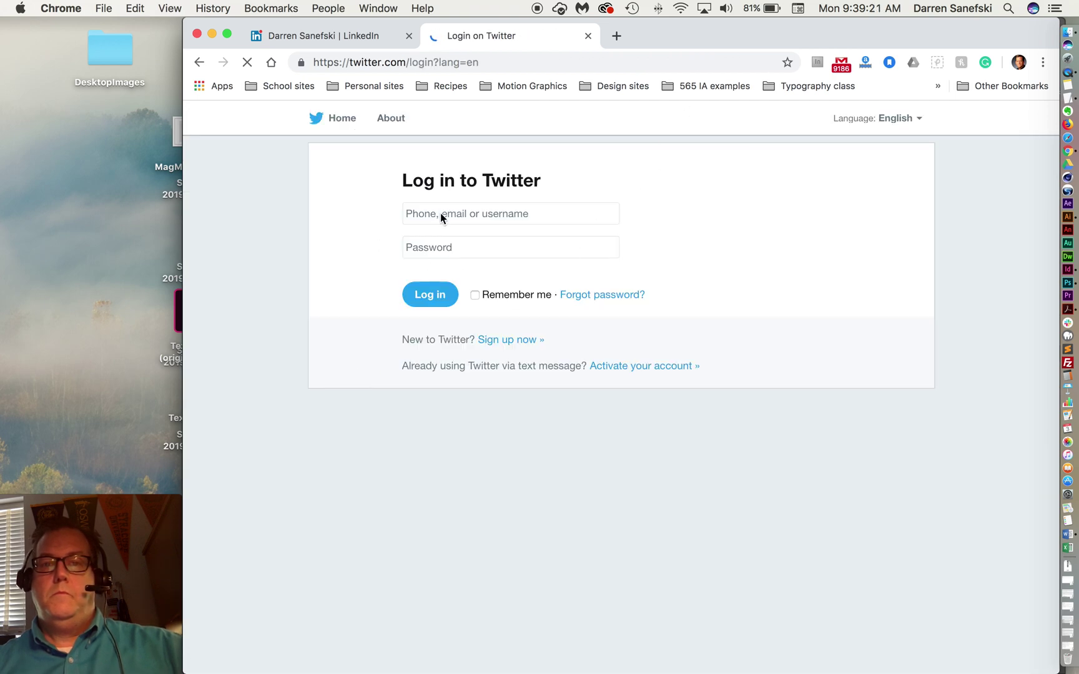
Log in to Twitter with the account username and password.
{"action": "left_click", "coordinate": [440, 214]}
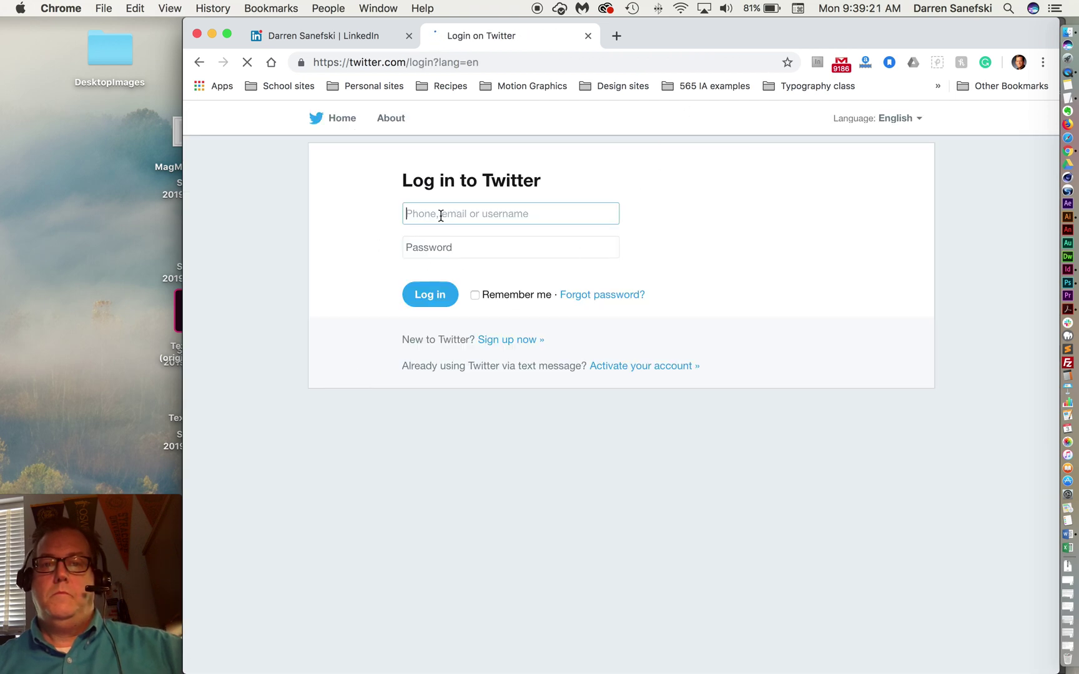
{"action": "left_click", "coordinate": [427, 248]}
{"action": "left_click", "coordinate": [427, 248]}
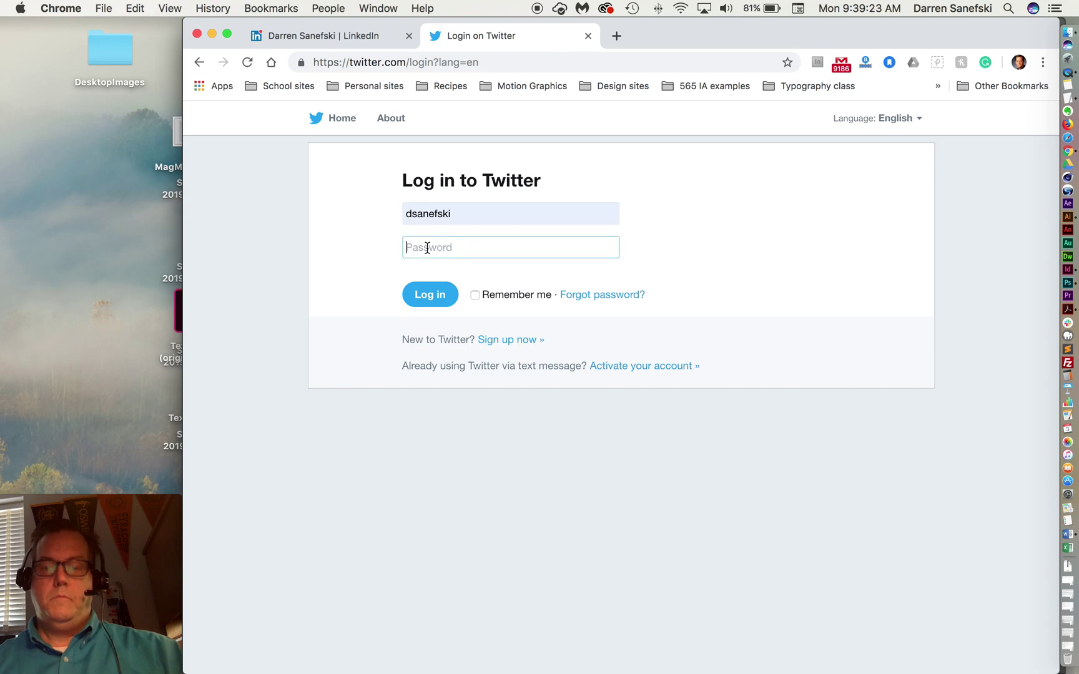
{"action": "type", "text": "••••••••••"}
{"action": "left_click", "coordinate": [431, 304]}
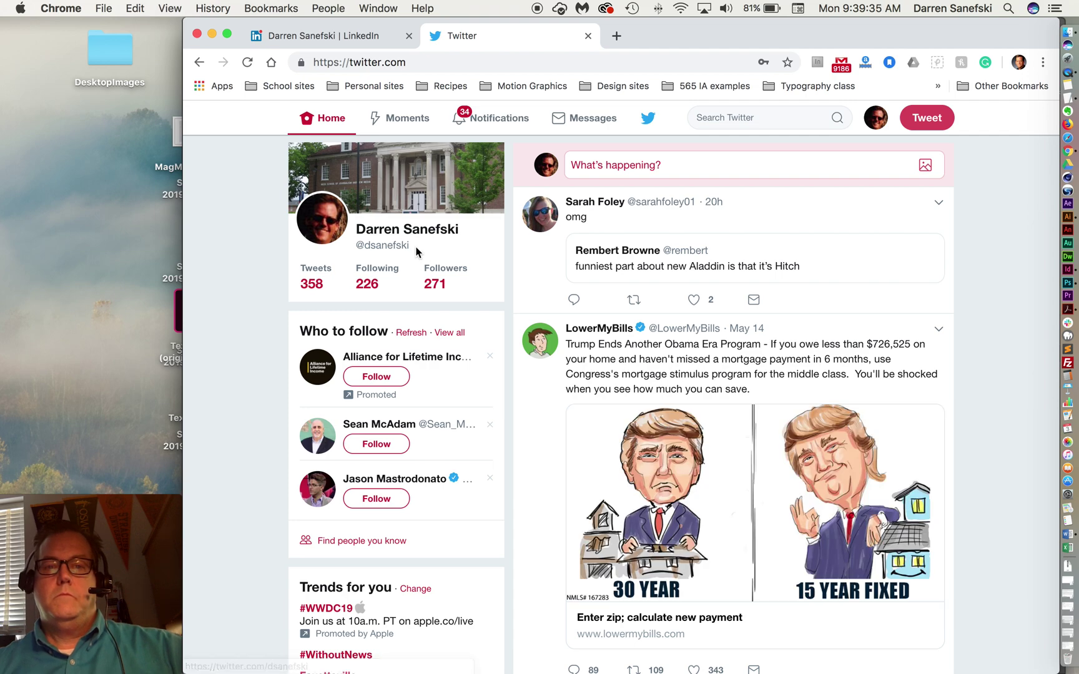
Open the account's own Twitter profile page, copy its web address and return to InDesign.
{"action": "double_click", "coordinate": [367, 246]}
{"action": "left_click", "coordinate": [367, 247]}
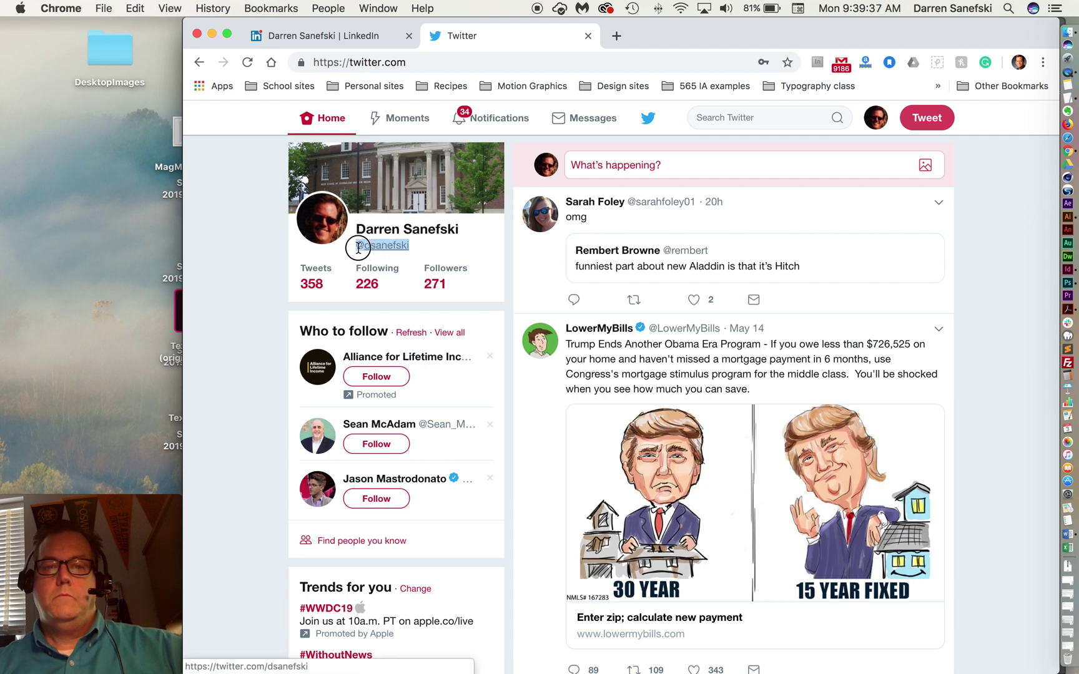
{"action": "left_click", "coordinate": [400, 231]}
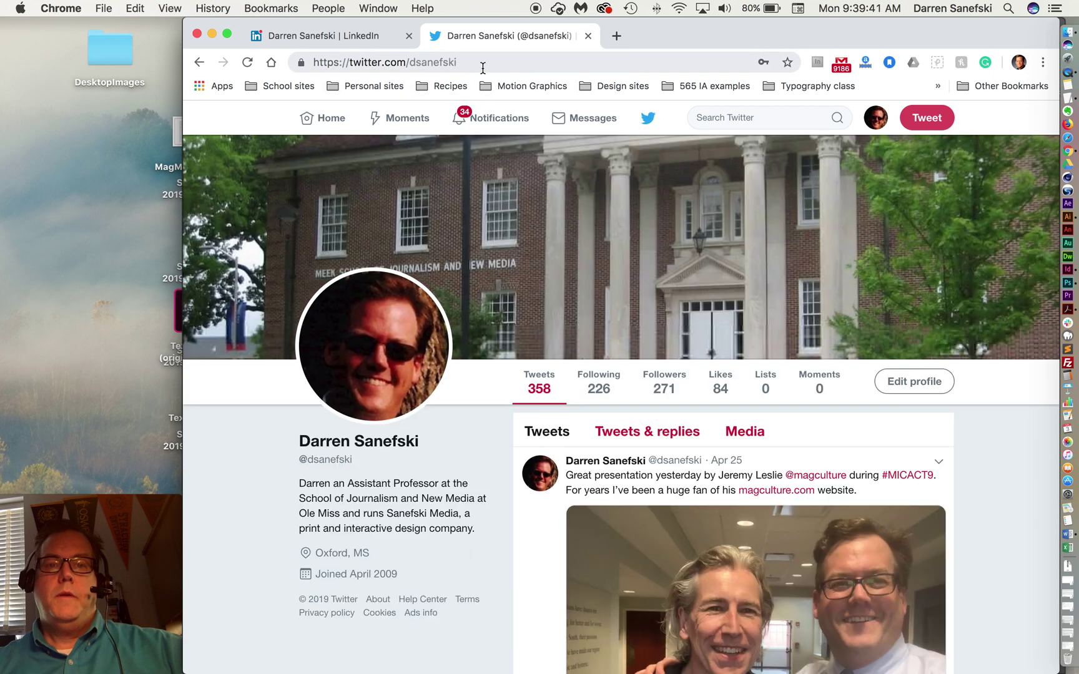
{"action": "left_click_drag", "start_coordinate": [494, 62], "coordinate": [310, 69]}
{"action": "key", "text": "super+c"}
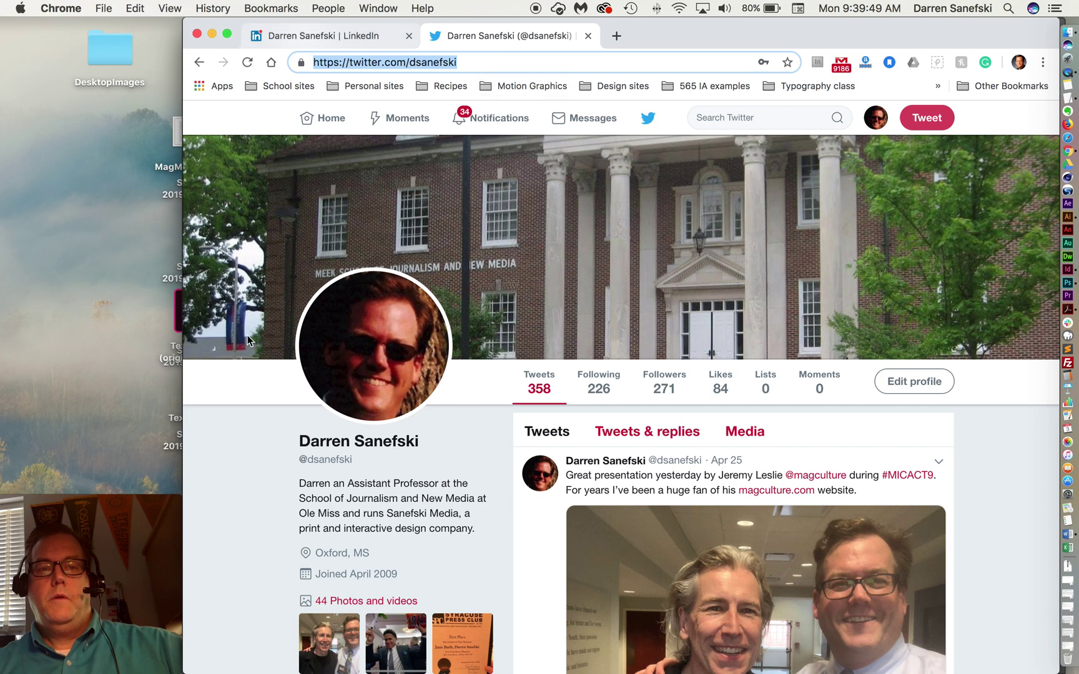
{"action": "left_click", "coordinate": [1069, 271]}
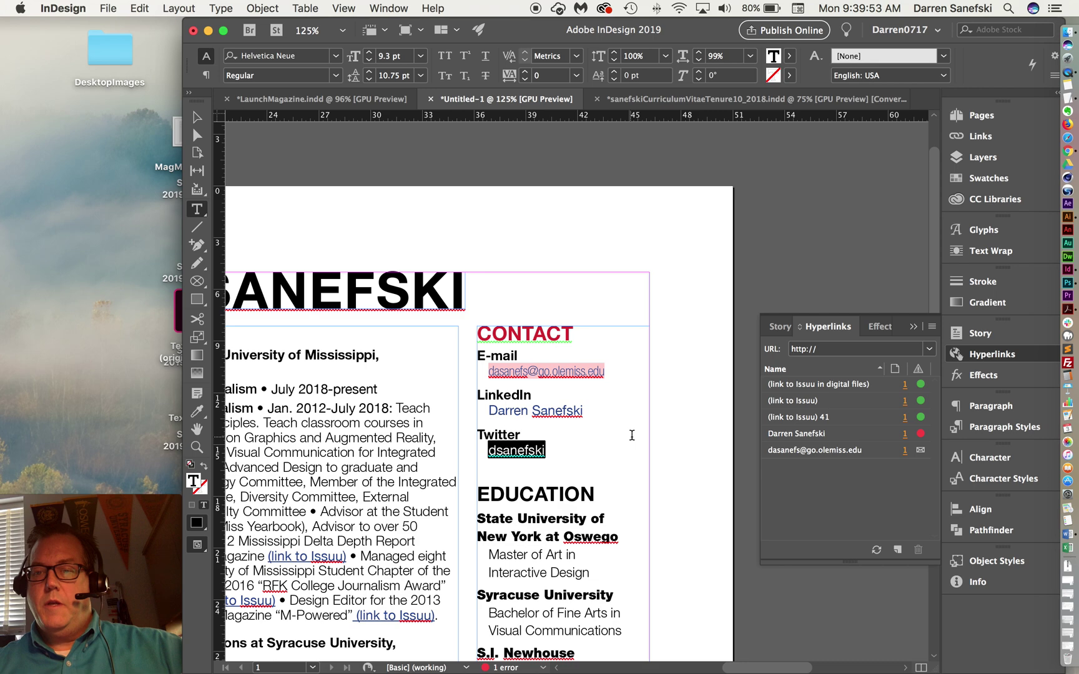
Create a URL hyperlink on the selected Twitter handle using the copied profile address and the Hyperlink character style.
{"action": "left_click", "coordinate": [569, 452]}
{"action": "left_click_drag", "start_coordinate": [569, 452], "coordinate": [501, 461]}
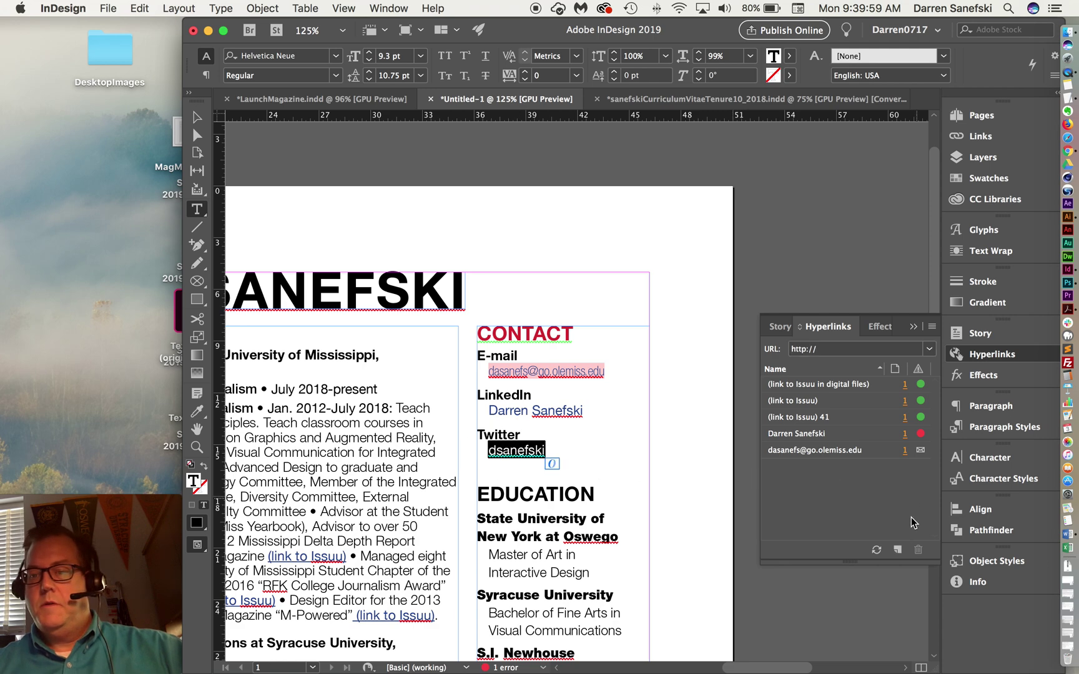
{"action": "left_click", "coordinate": [896, 552]}
{"action": "left_click", "coordinate": [501, 272]}
{"action": "triple_click", "coordinate": [501, 273]}
{"action": "key", "text": "super+v"}
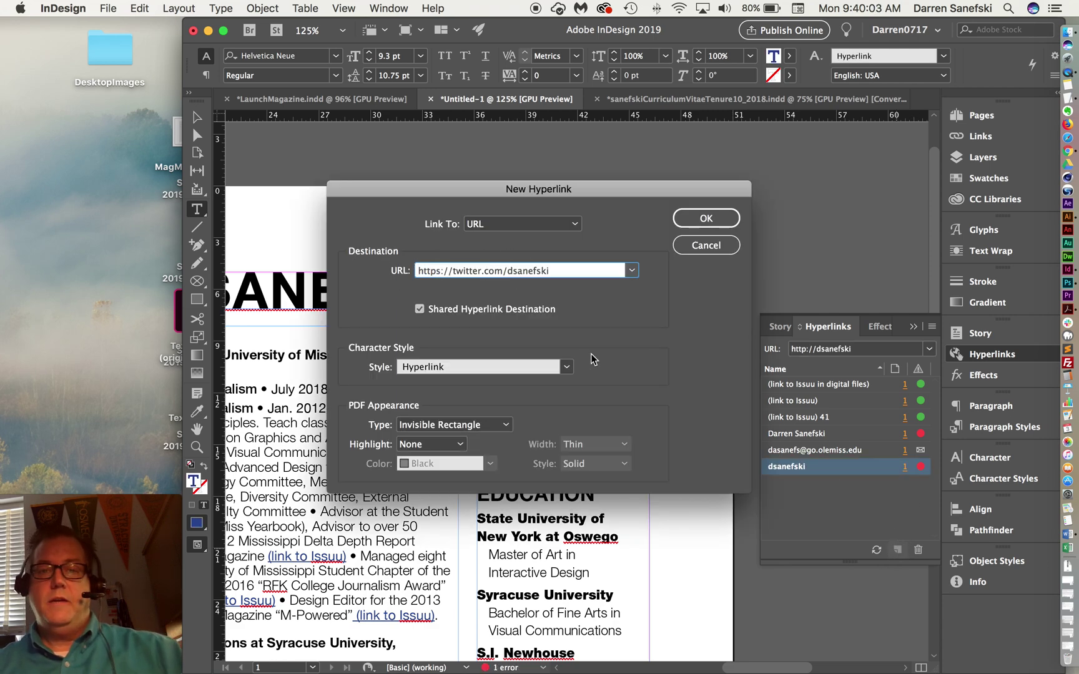
{"action": "left_click", "coordinate": [702, 224]}
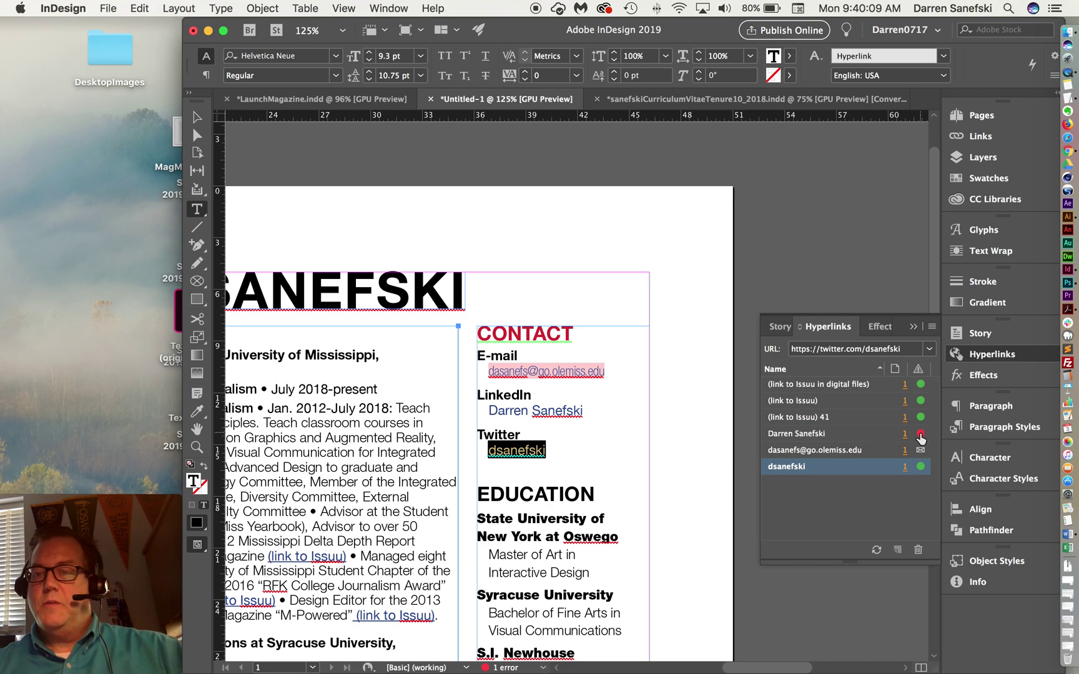
{"action": "mouse_move", "coordinate": [874, 435]}
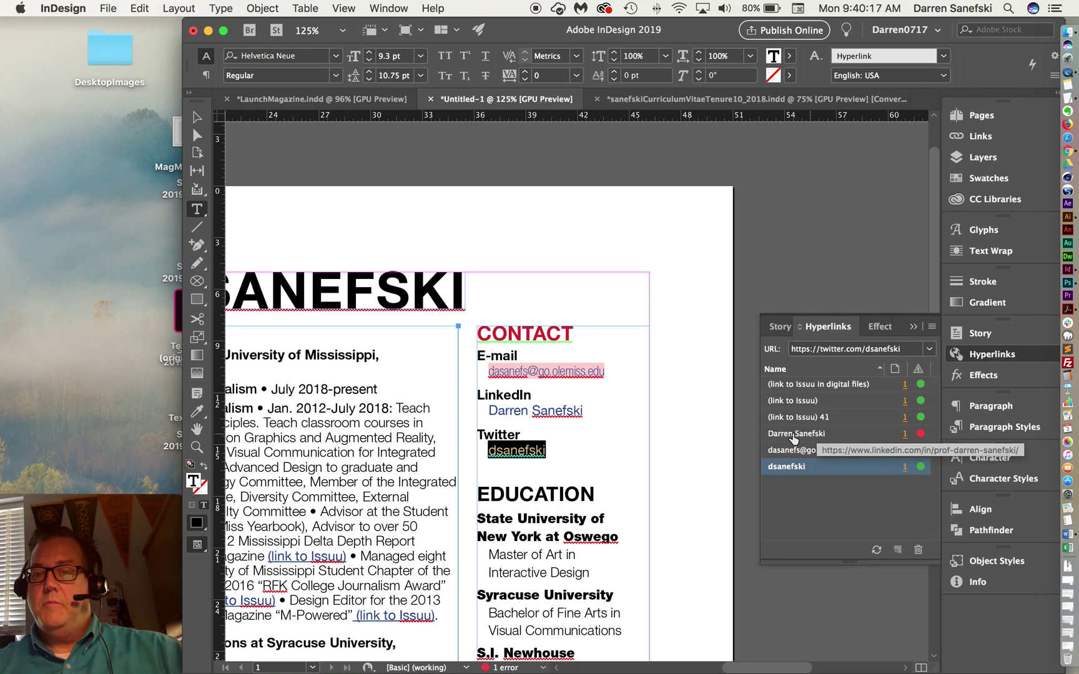
Change the Hyperlink character style of the e-mail address to the Helvetica Neue LT Std font family with the 55 Roman font style.
{"action": "left_click", "coordinate": [646, 435]}
{"action": "scroll", "coordinate": [525, 363], "scroll_direction": "left", "scroll_amount": 5}
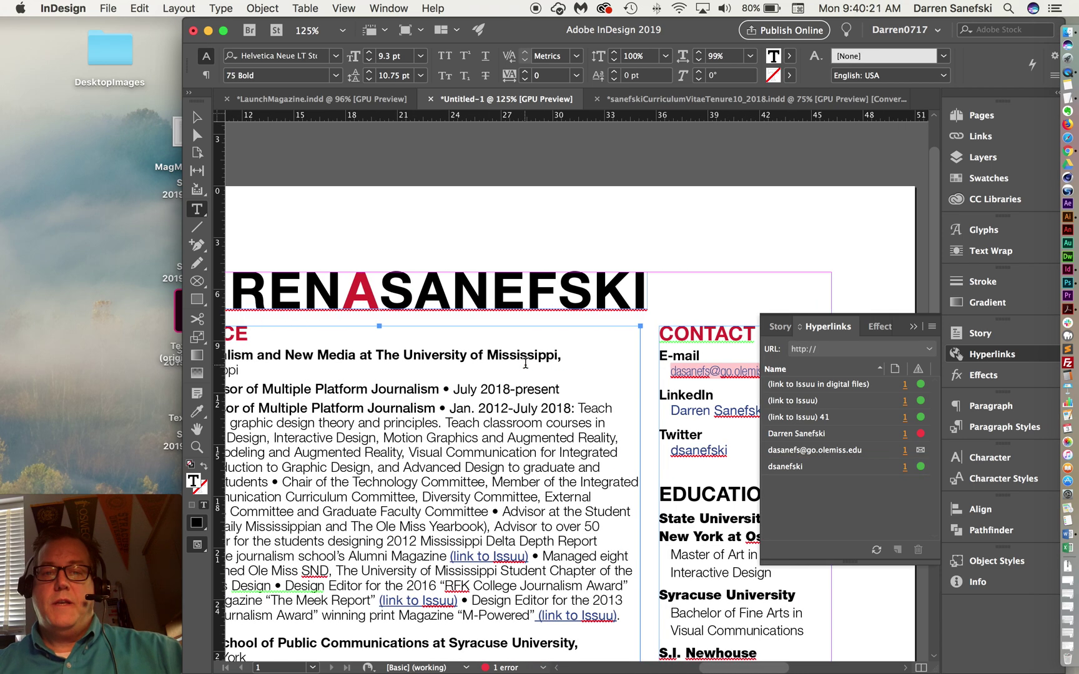
{"action": "scroll", "coordinate": [465, 331], "scroll_direction": "down", "scroll_amount": 5}
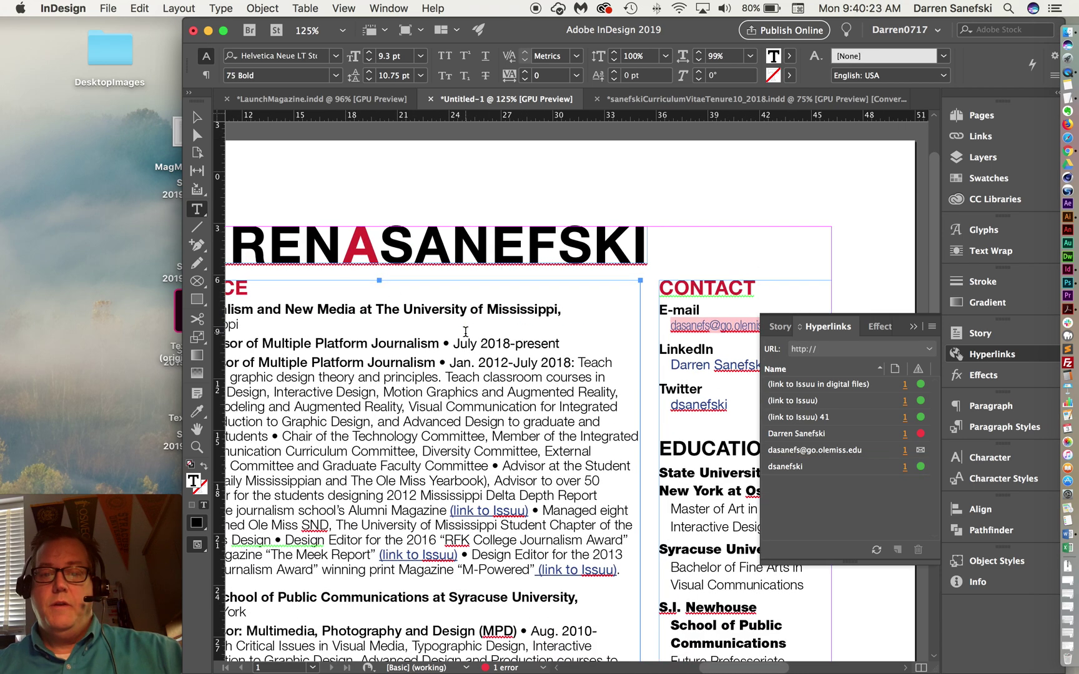
{"action": "scroll", "coordinate": [537, 312], "scroll_direction": "right", "scroll_amount": 3}
{"action": "scroll", "coordinate": [605, 293], "scroll_direction": "up", "scroll_amount": 3}
{"action": "scroll", "coordinate": [605, 294], "scroll_direction": "left", "scroll_amount": 2}
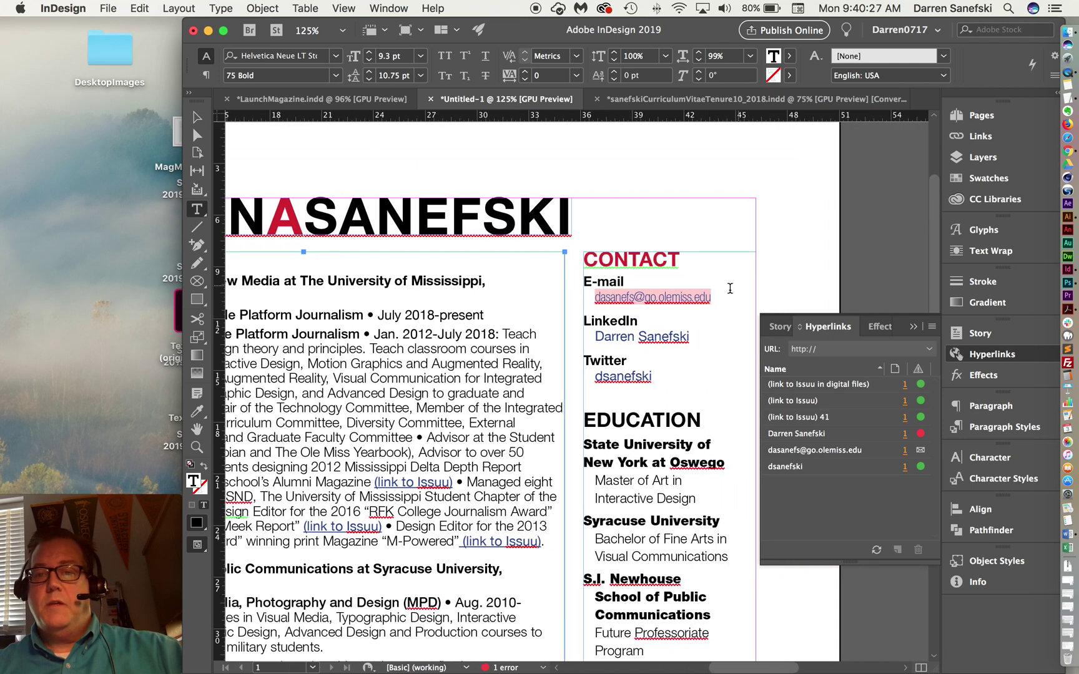
{"action": "left_click_drag", "start_coordinate": [712, 295], "coordinate": [594, 297]}
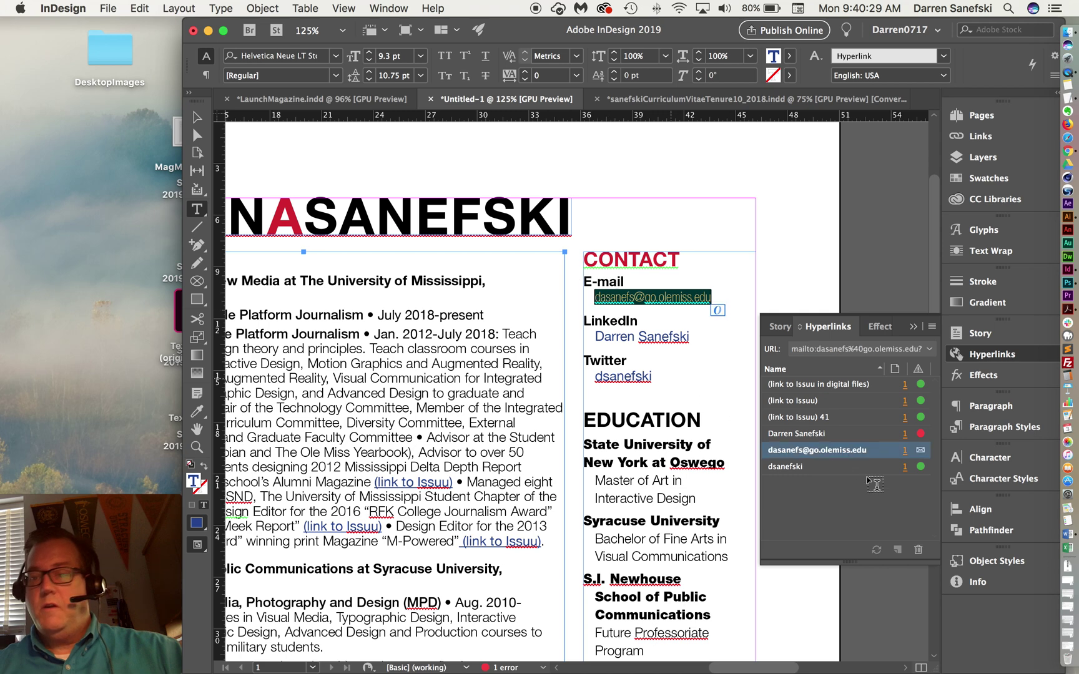
{"action": "left_click", "coordinate": [987, 479]}
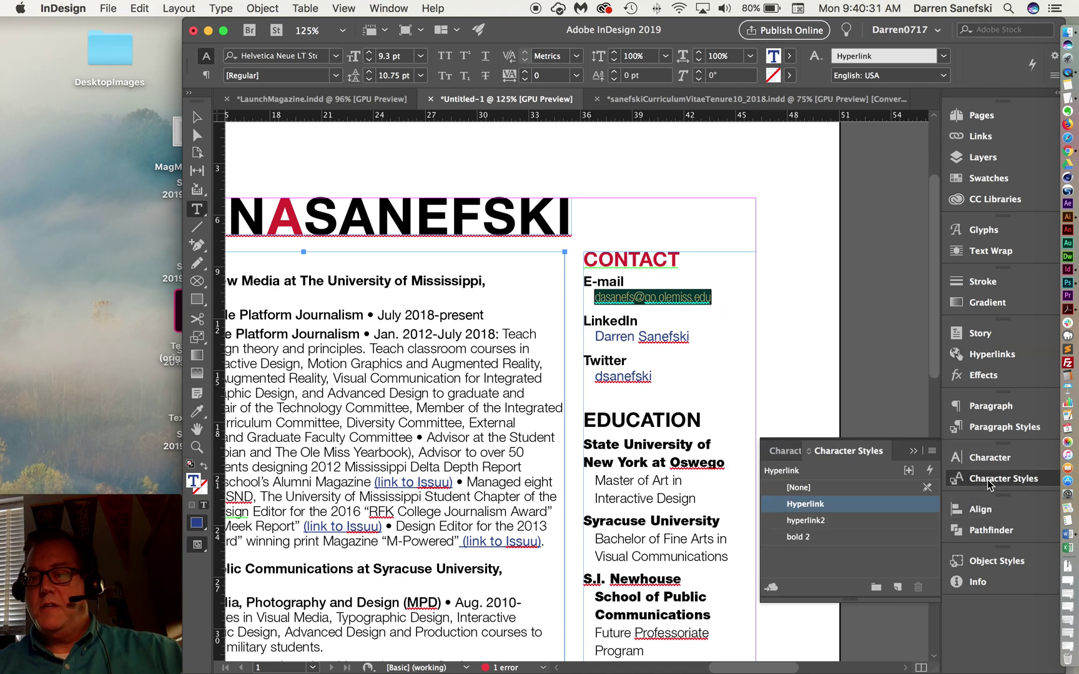
{"action": "double_click", "coordinate": [853, 505]}
{"action": "left_click", "coordinate": [331, 155]}
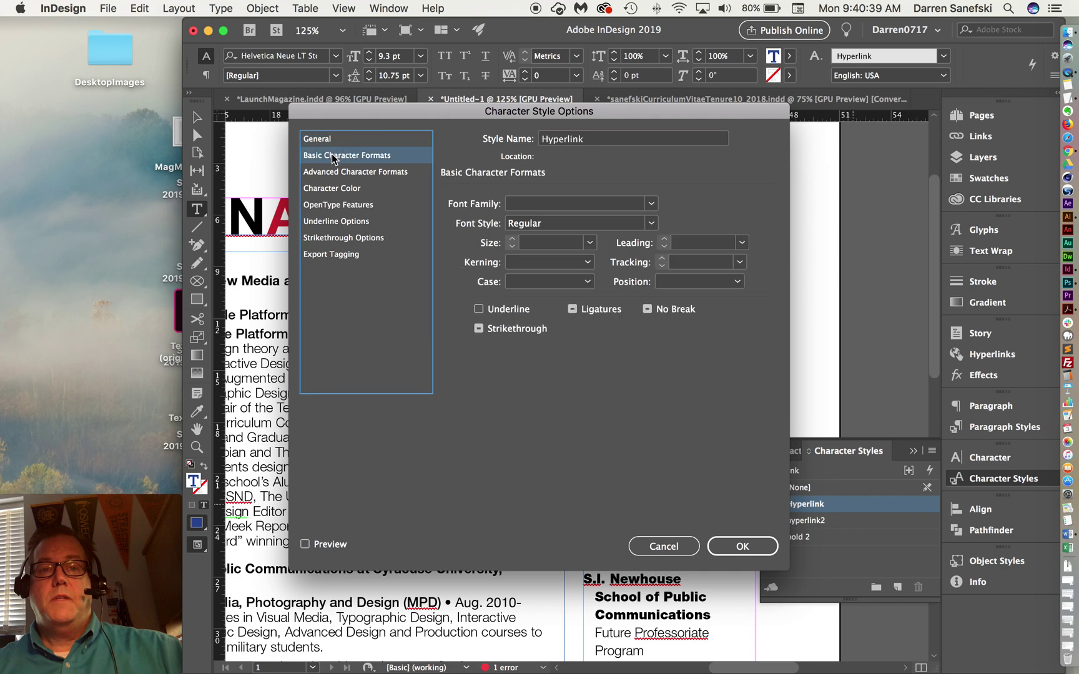
{"action": "left_click", "coordinate": [653, 204]}
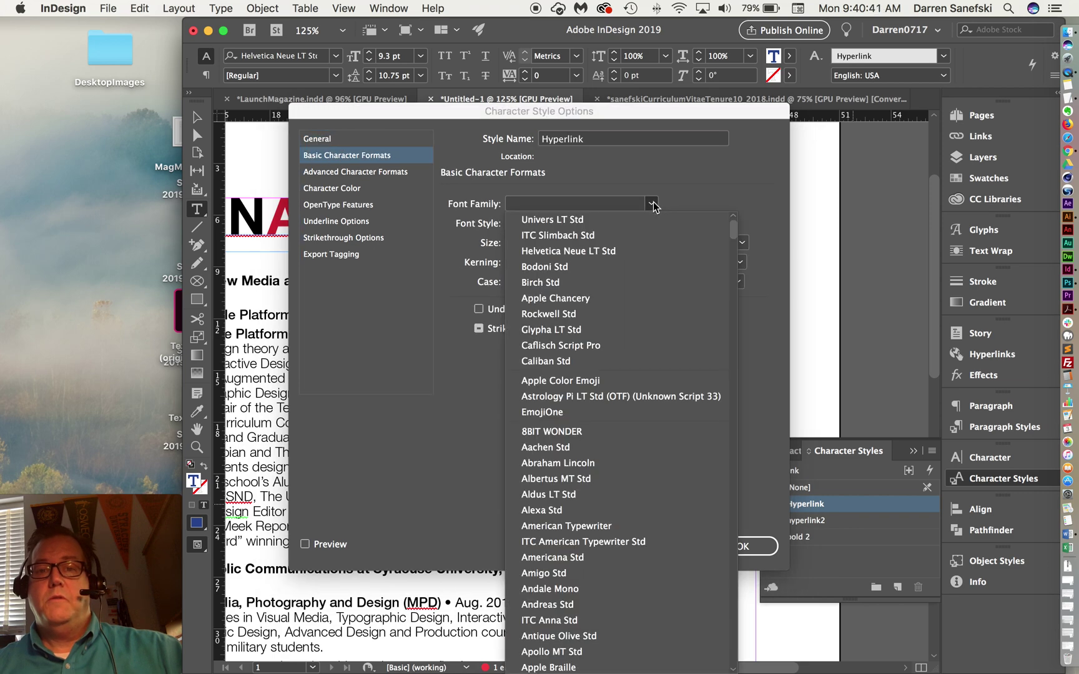
{"action": "left_click", "coordinate": [593, 251]}
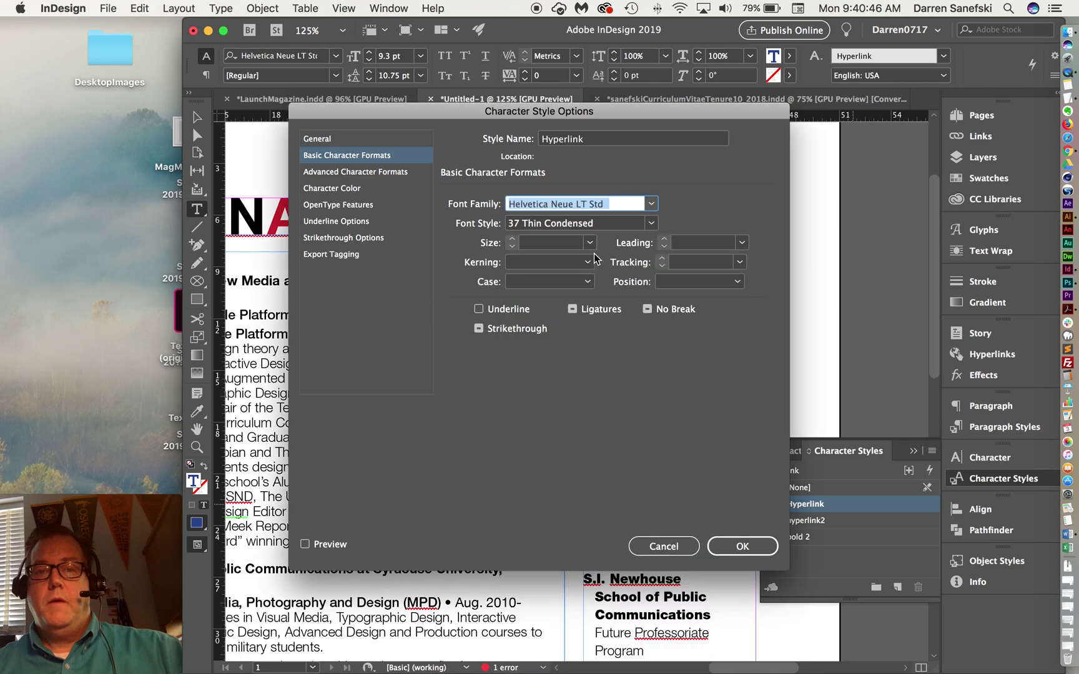
{"action": "left_click", "coordinate": [651, 223]}
{"action": "left_click", "coordinate": [620, 616]}
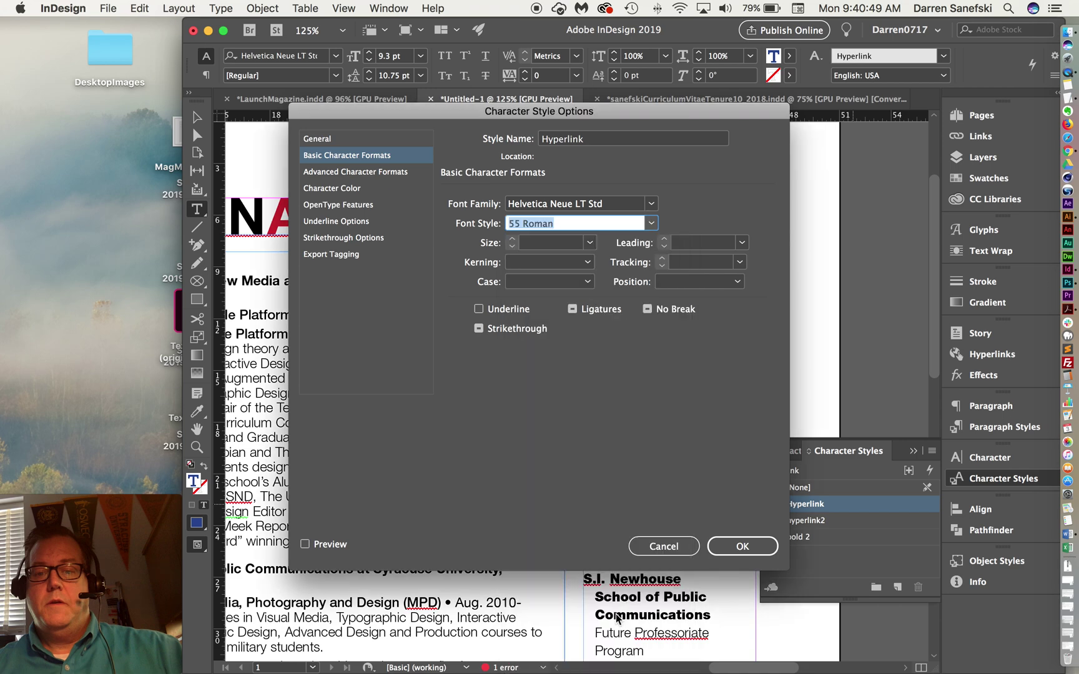
{"action": "left_click", "coordinate": [744, 547]}
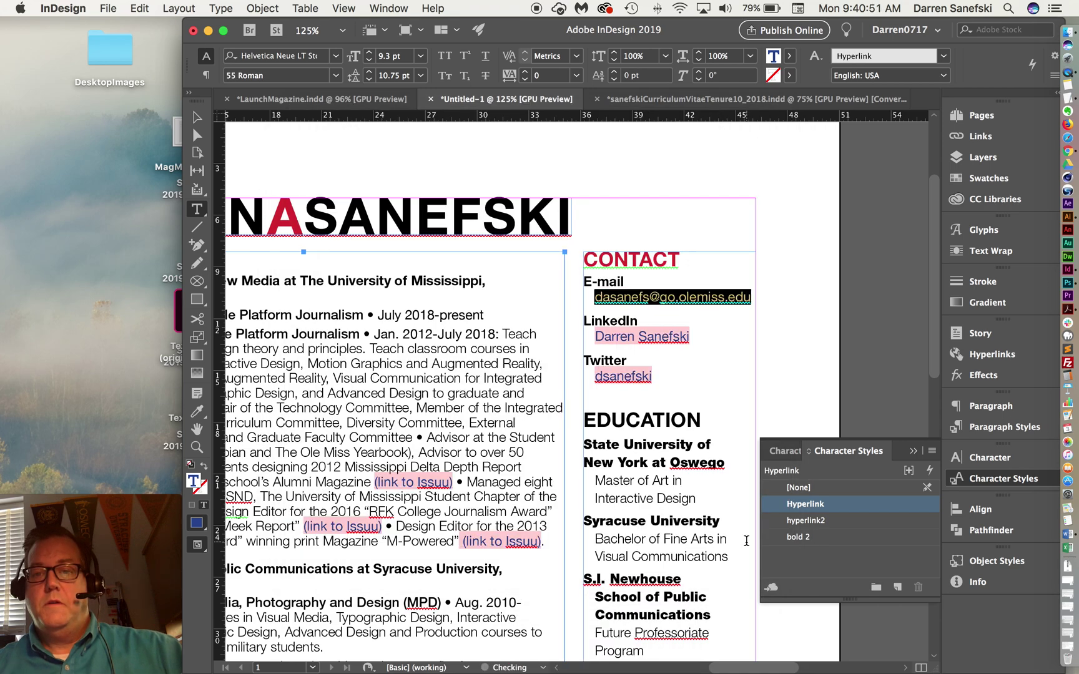
Reapply the Hyperlink character style to the LinkedIn name and the Twitter handle, clearing their local overrides.
{"action": "left_click", "coordinate": [725, 298]}
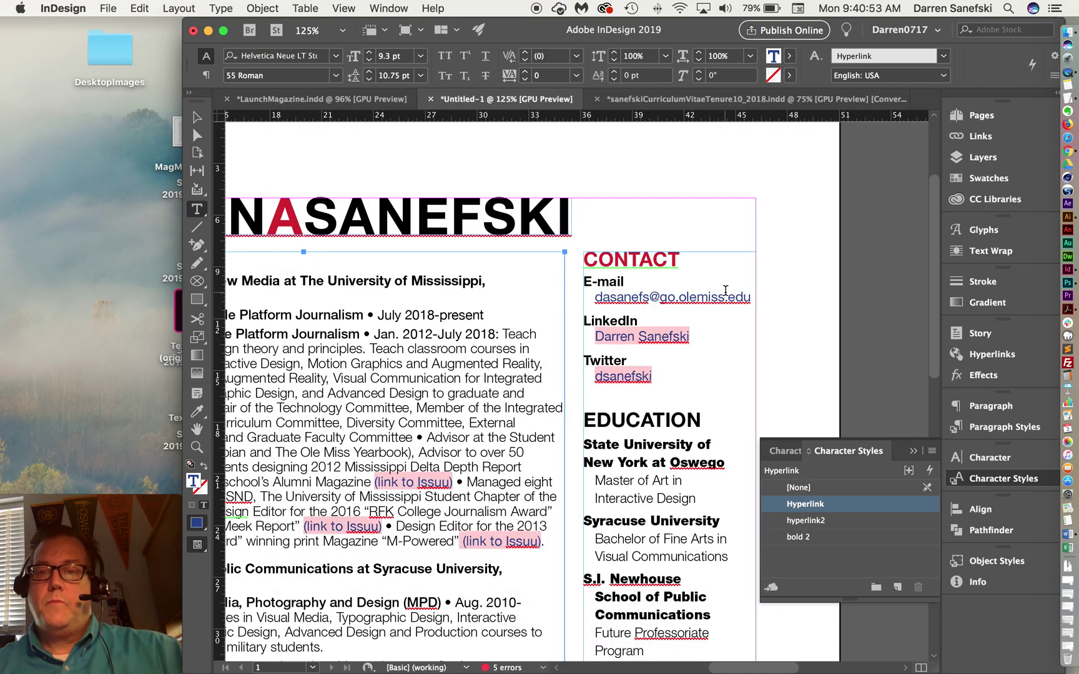
{"action": "left_click_drag", "start_coordinate": [594, 298], "coordinate": [753, 296]}
{"action": "left_click_drag", "start_coordinate": [595, 338], "coordinate": [691, 338]}
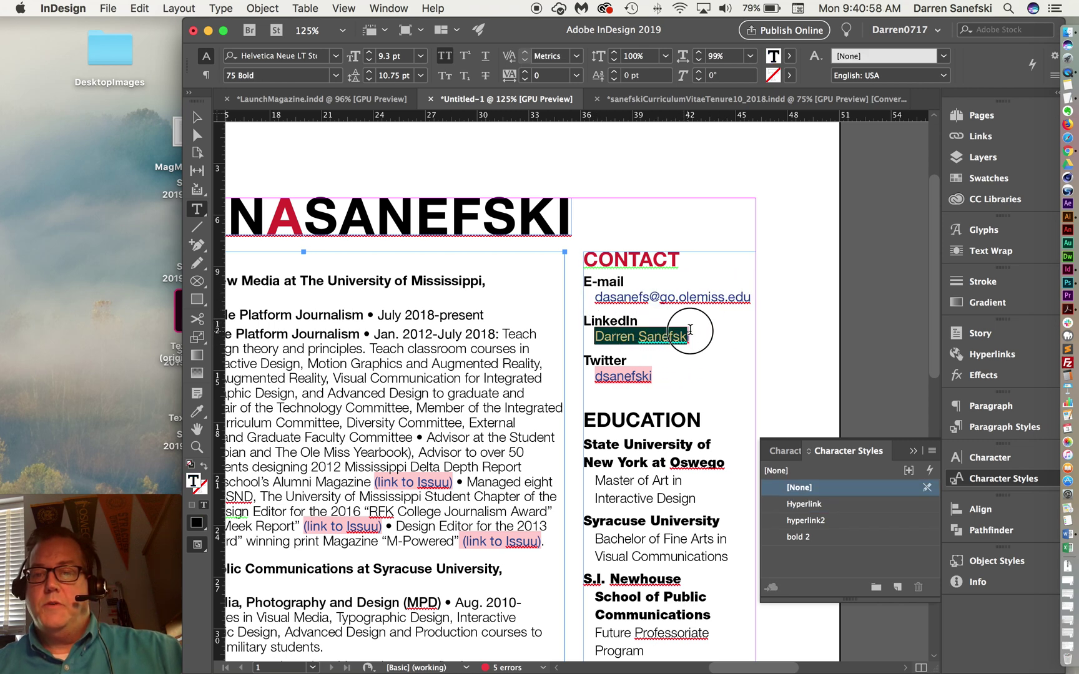
{"action": "left_click", "coordinate": [854, 506], "text": "alt"}
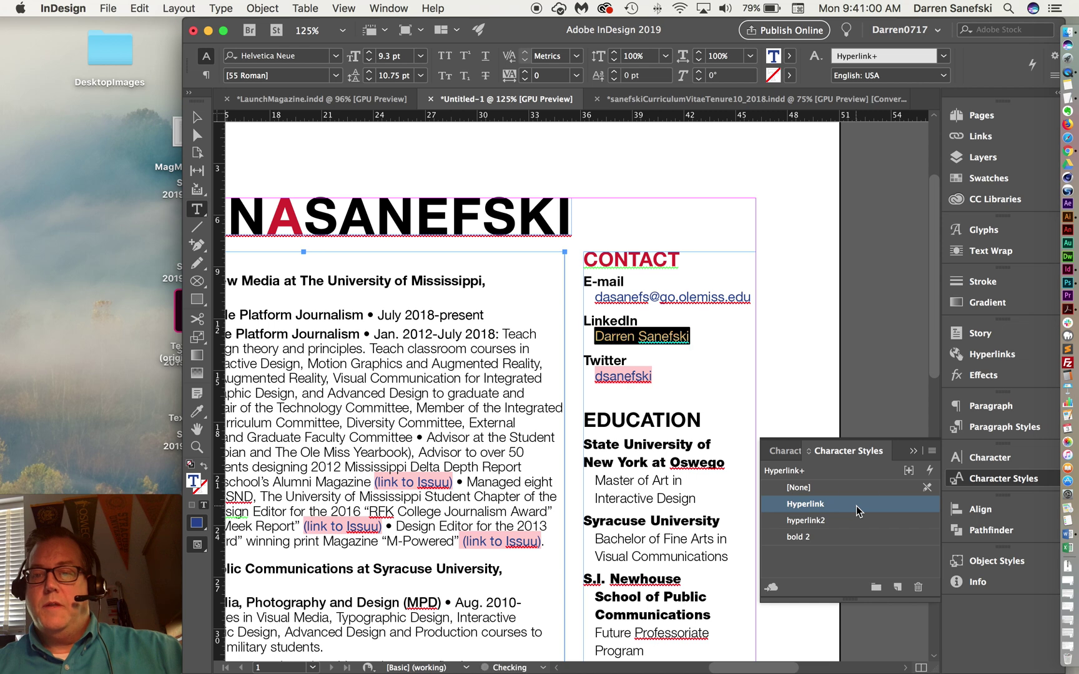
{"action": "left_click", "coordinate": [598, 403]}
{"action": "left_click_drag", "start_coordinate": [595, 375], "coordinate": [653, 377]}
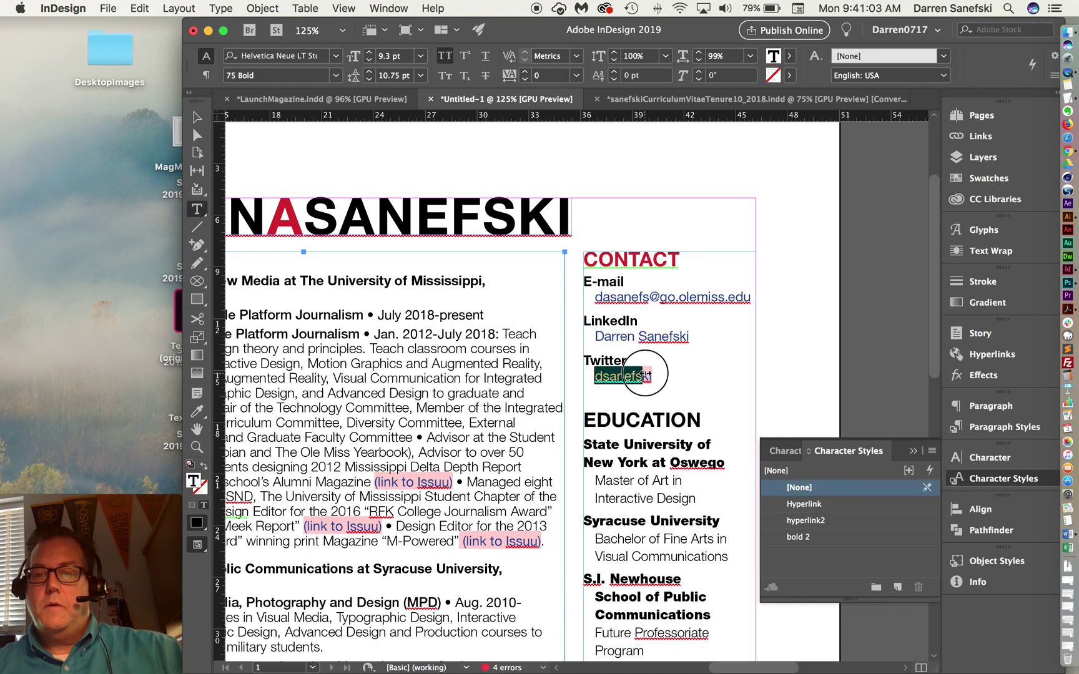
{"action": "left_click", "coordinate": [855, 505], "text": "alt"}
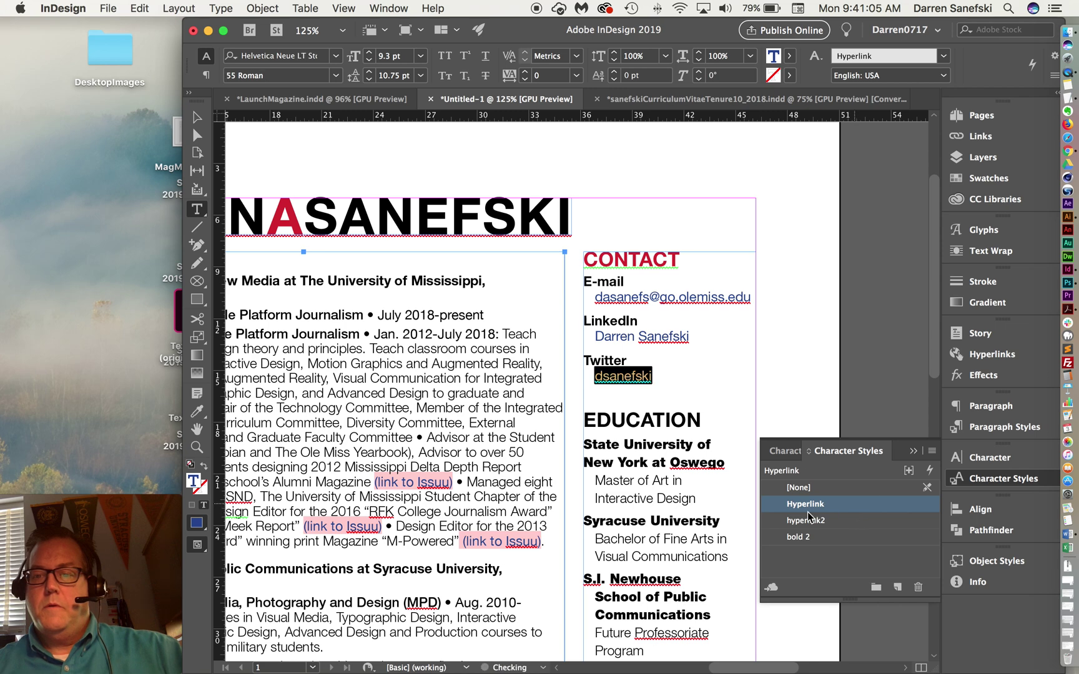
Apply the Hyperlink character style to the three "(link to Issuu)" texts in the Experience column.
{"action": "left_click_drag", "start_coordinate": [372, 482], "coordinate": [454, 482]}
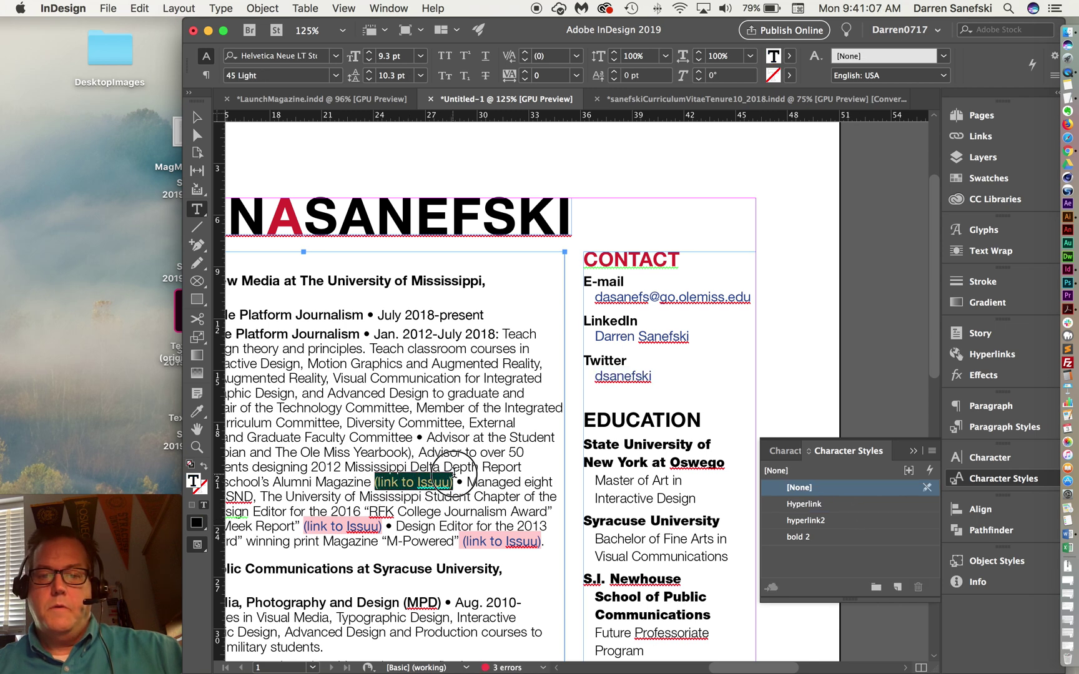
{"action": "left_click", "coordinate": [837, 503]}
{"action": "left_click_drag", "start_coordinate": [303, 527], "coordinate": [381, 525]}
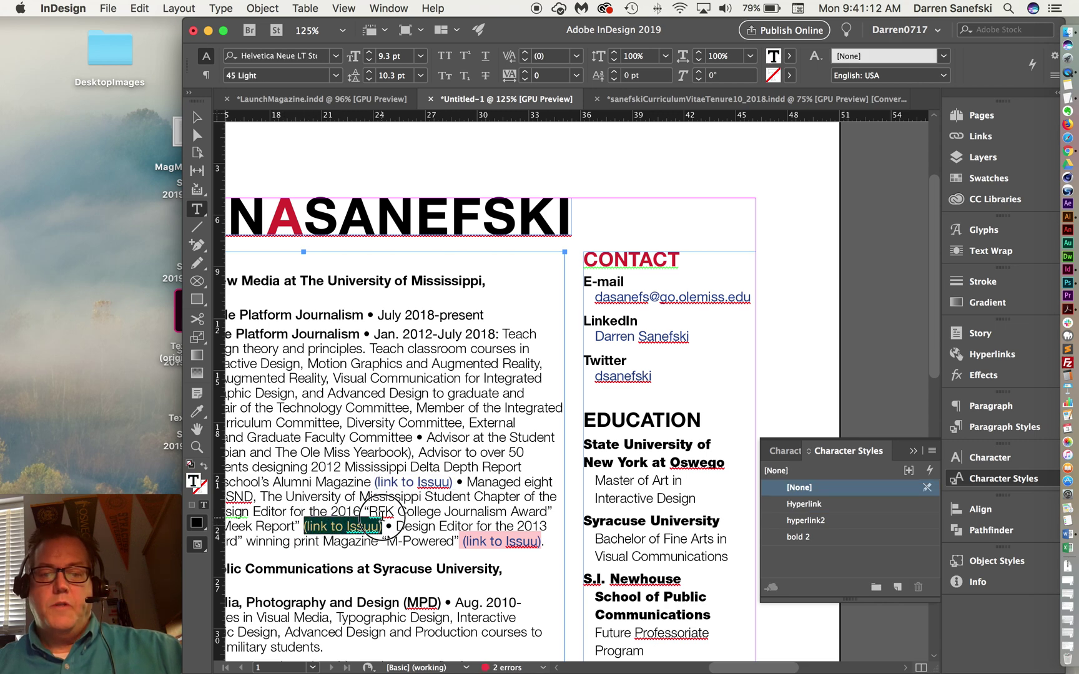
{"action": "left_click", "coordinate": [823, 504]}
{"action": "left_click_drag", "start_coordinate": [462, 541], "coordinate": [538, 534]}
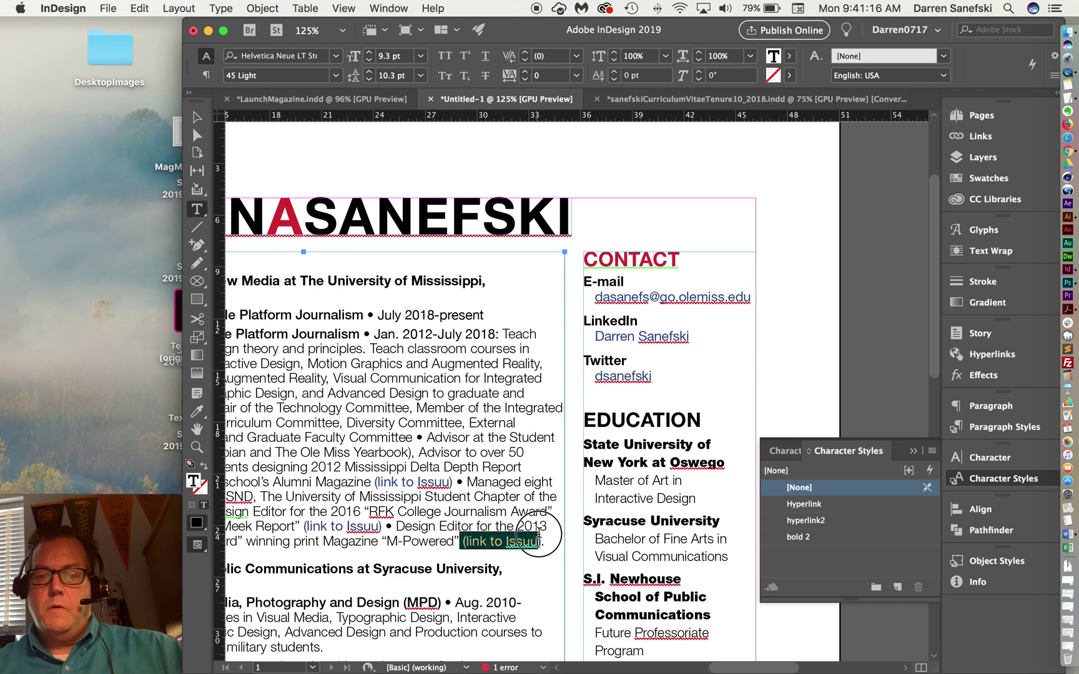
{"action": "left_click", "coordinate": [859, 507]}
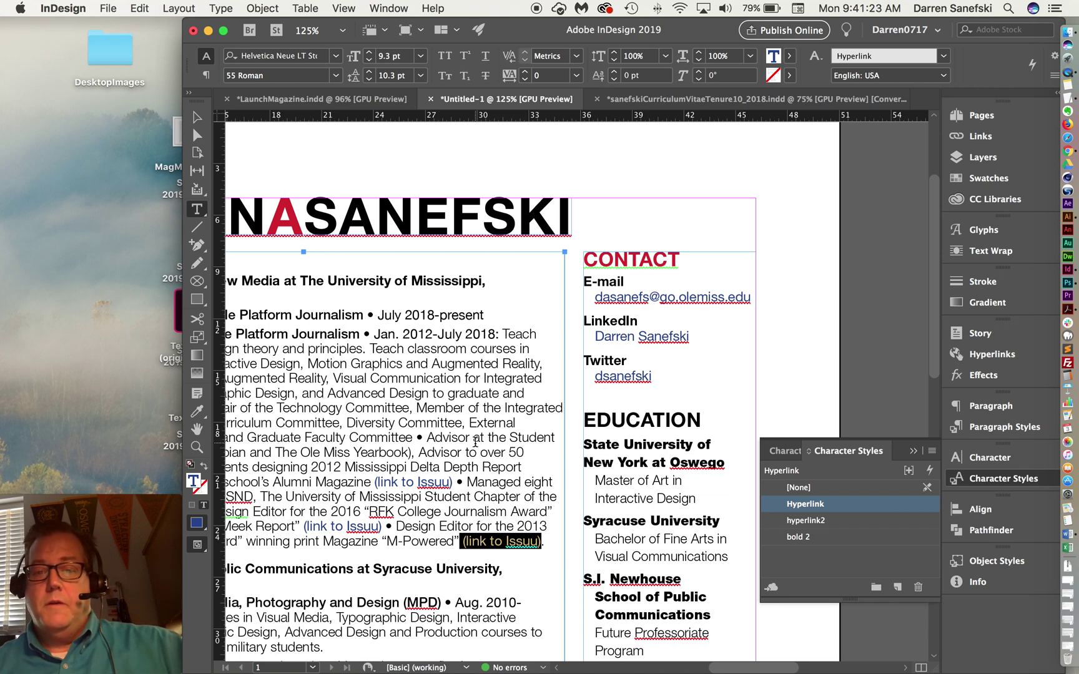
{"action": "left_click", "coordinate": [498, 467]}
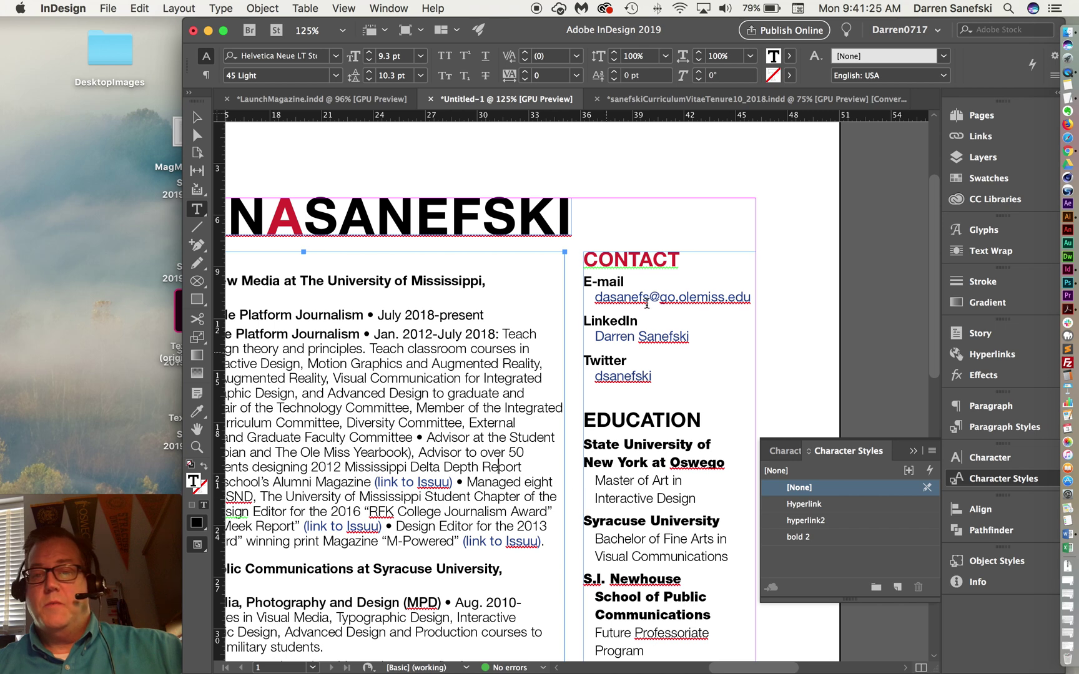
{"action": "left_click_drag", "start_coordinate": [595, 298], "coordinate": [765, 297]}
{"action": "left_click_drag", "start_coordinate": [598, 338], "coordinate": [692, 336]}
{"action": "left_click_drag", "start_coordinate": [598, 375], "coordinate": [691, 376]}
{"action": "left_click", "coordinate": [686, 376]}
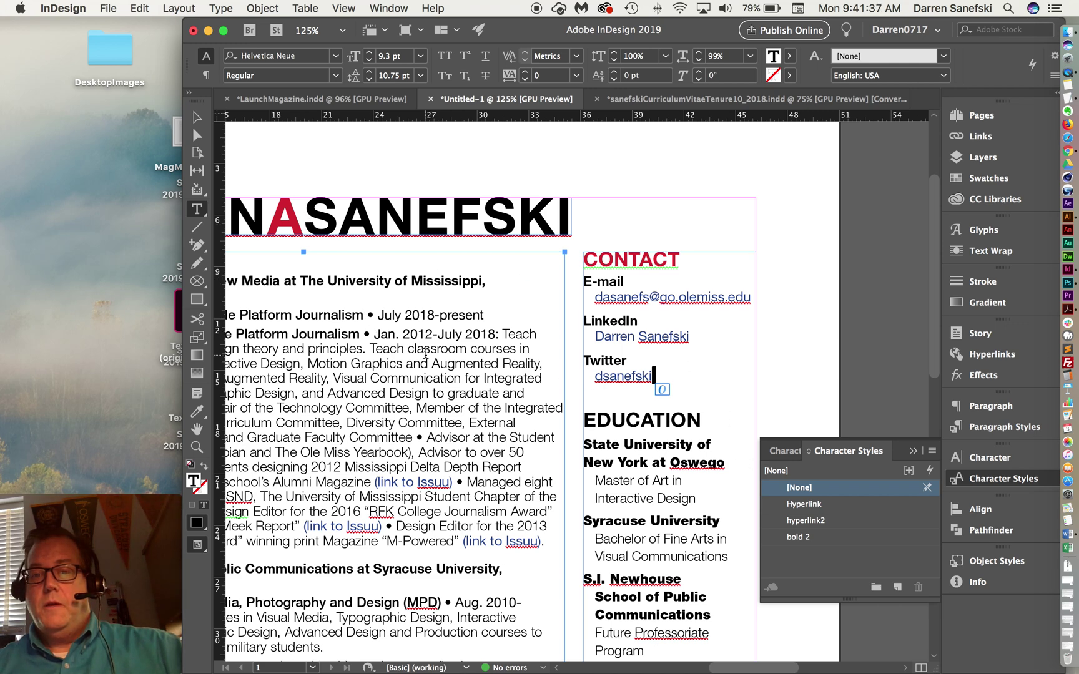
Set the character color of the Hyperlink character style to the red swatch C=15 M=100 Y=100 K=0.
{"action": "left_click", "coordinate": [854, 508]}
{"action": "left_click", "coordinate": [871, 506]}
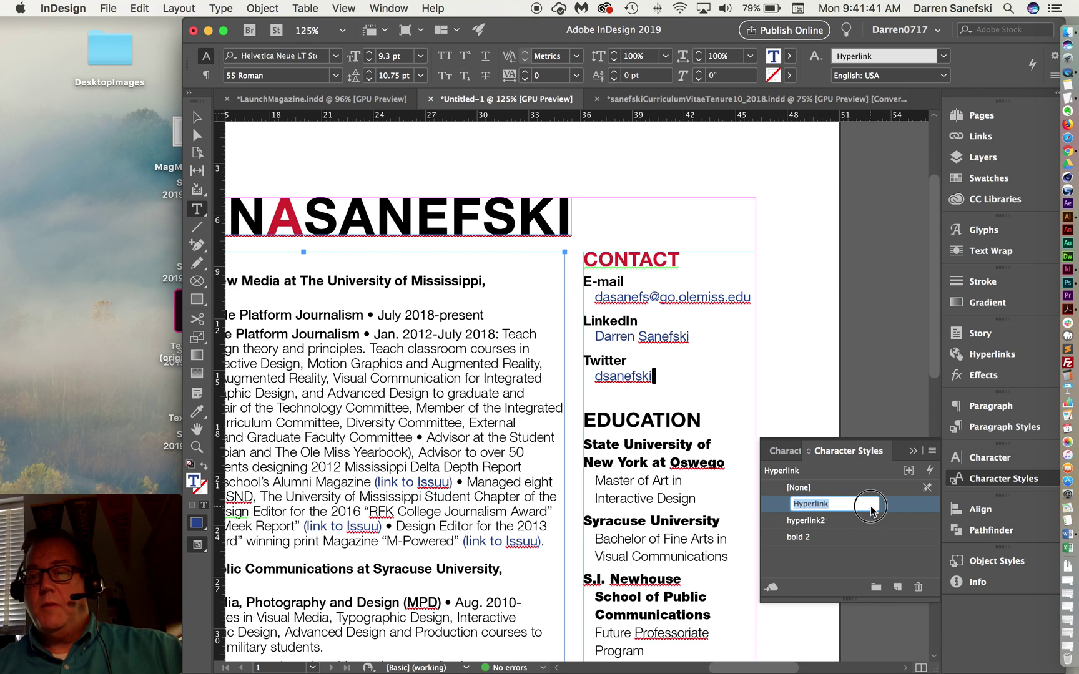
{"action": "double_click", "coordinate": [911, 503]}
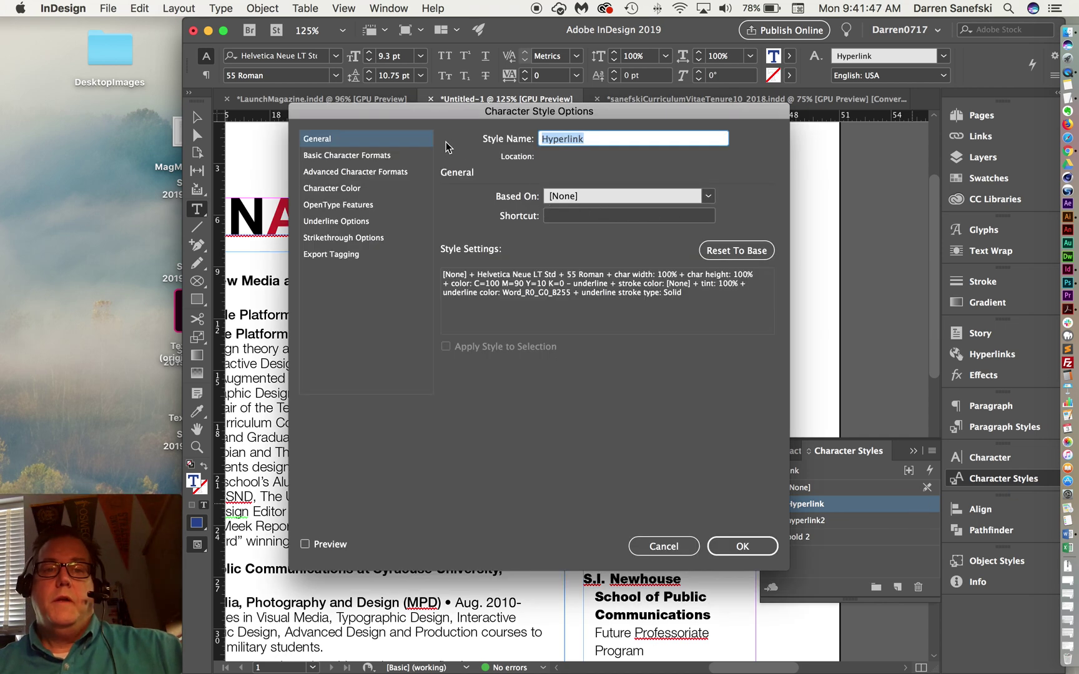
{"action": "left_click", "coordinate": [354, 189]}
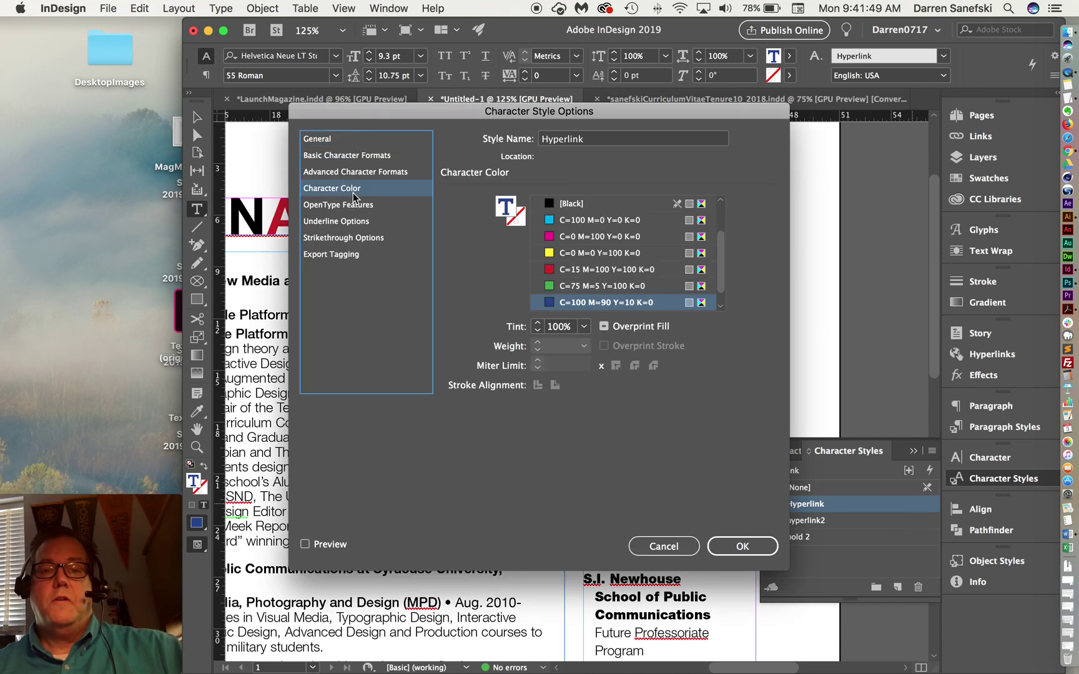
{"action": "left_click", "coordinate": [575, 269]}
{"action": "scroll", "coordinate": [574, 271], "scroll_direction": "down", "scroll_amount": 1}
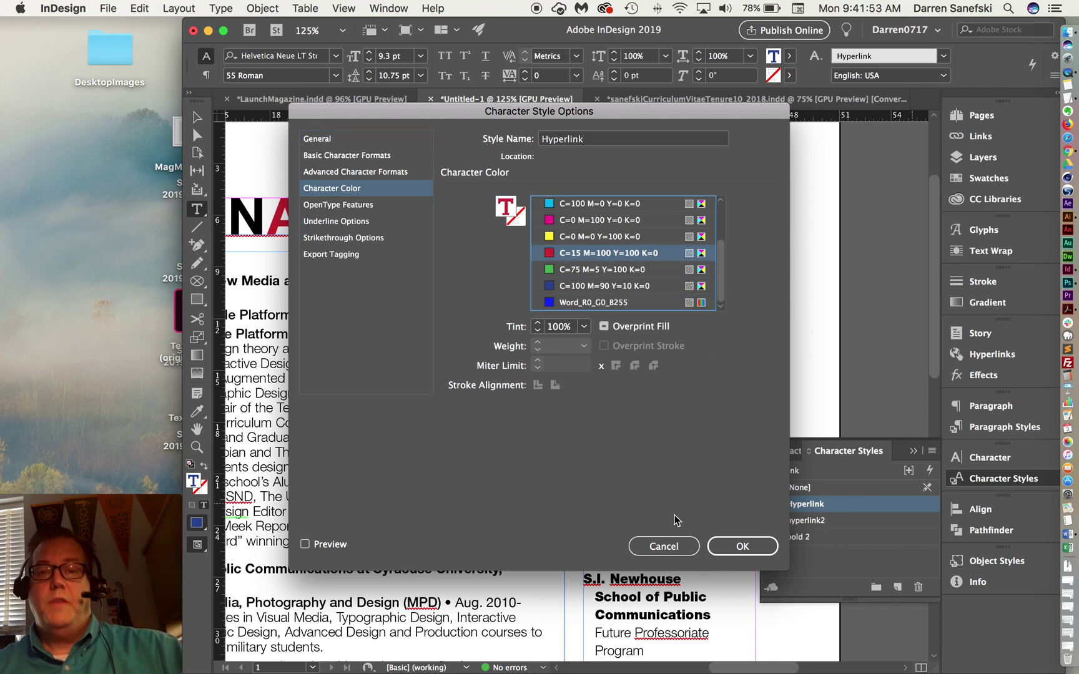
{"action": "left_click", "coordinate": [743, 553]}
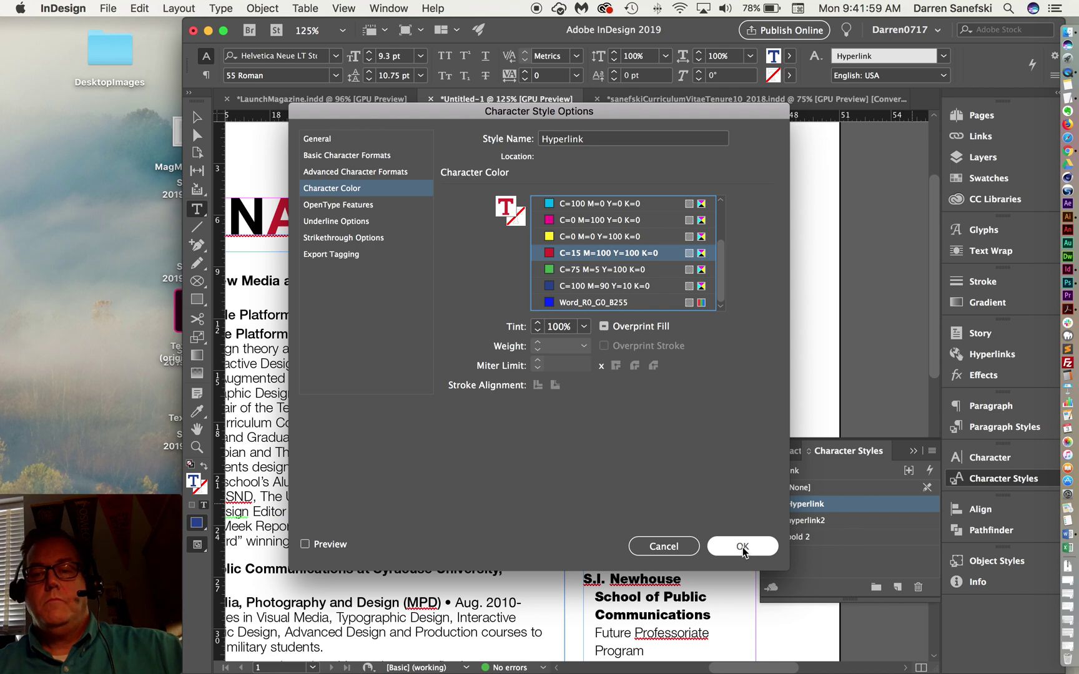
{"action": "left_click", "coordinate": [743, 548]}
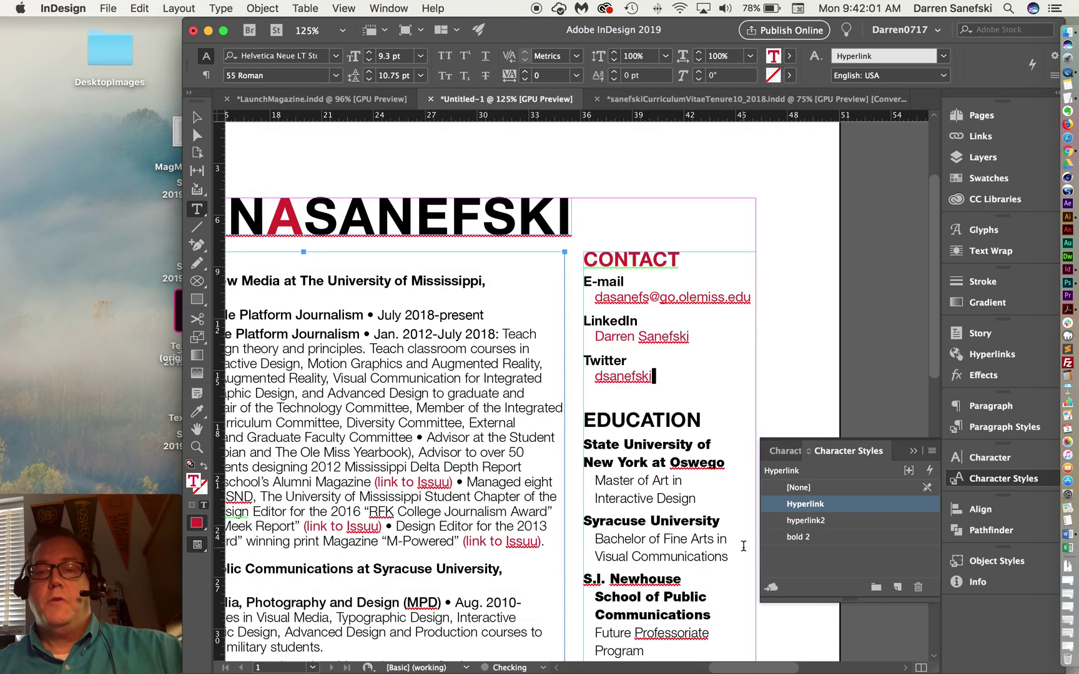
Review the links down the résumé, fit the whole page in the window and hide the character styles list.
{"action": "scroll", "coordinate": [471, 438], "scroll_direction": "left", "scroll_amount": 5}
{"action": "scroll", "coordinate": [471, 437], "scroll_direction": "down", "scroll_amount": 10}
{"action": "scroll", "coordinate": [470, 438], "scroll_direction": "right", "scroll_amount": 3}
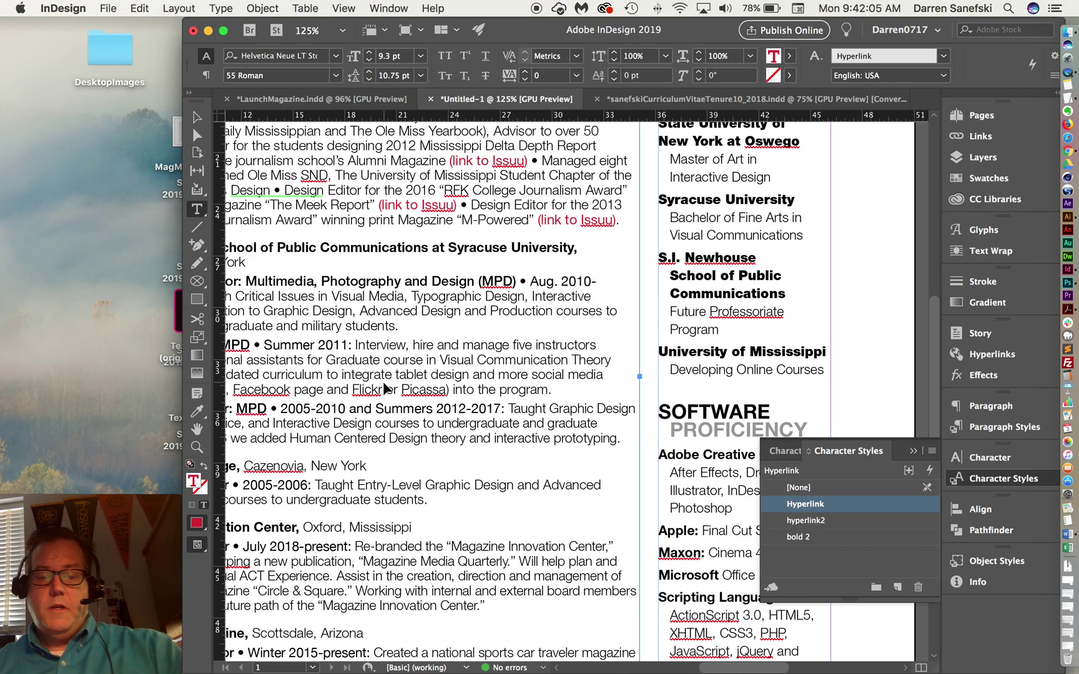
{"action": "key", "text": "super+minus"}
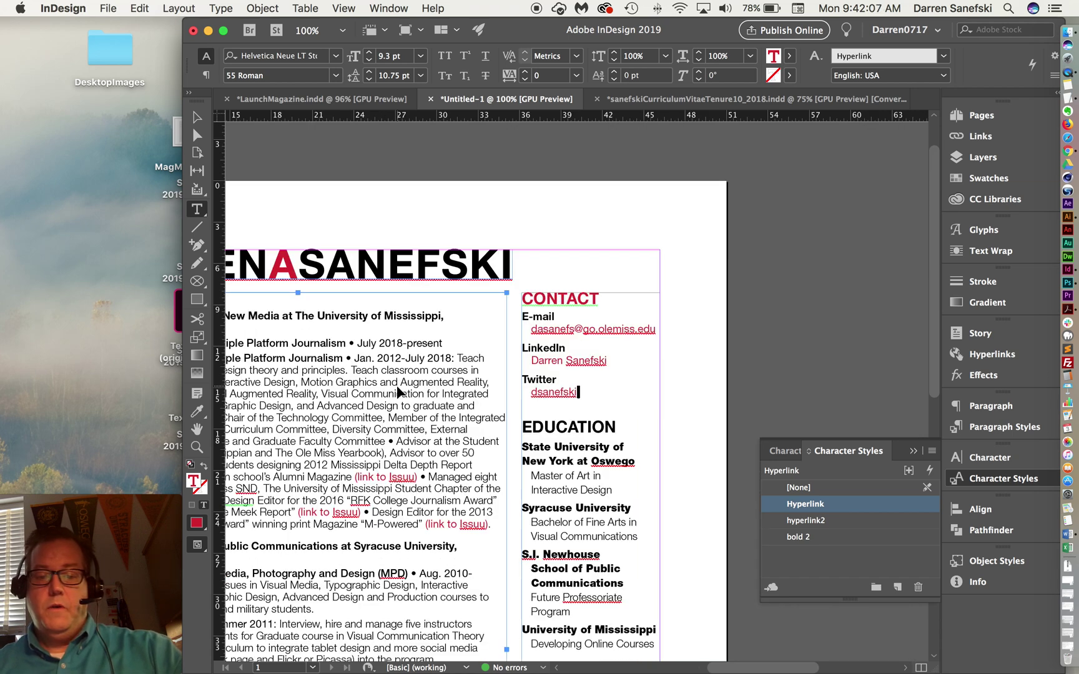
{"action": "key", "text": "super+0"}
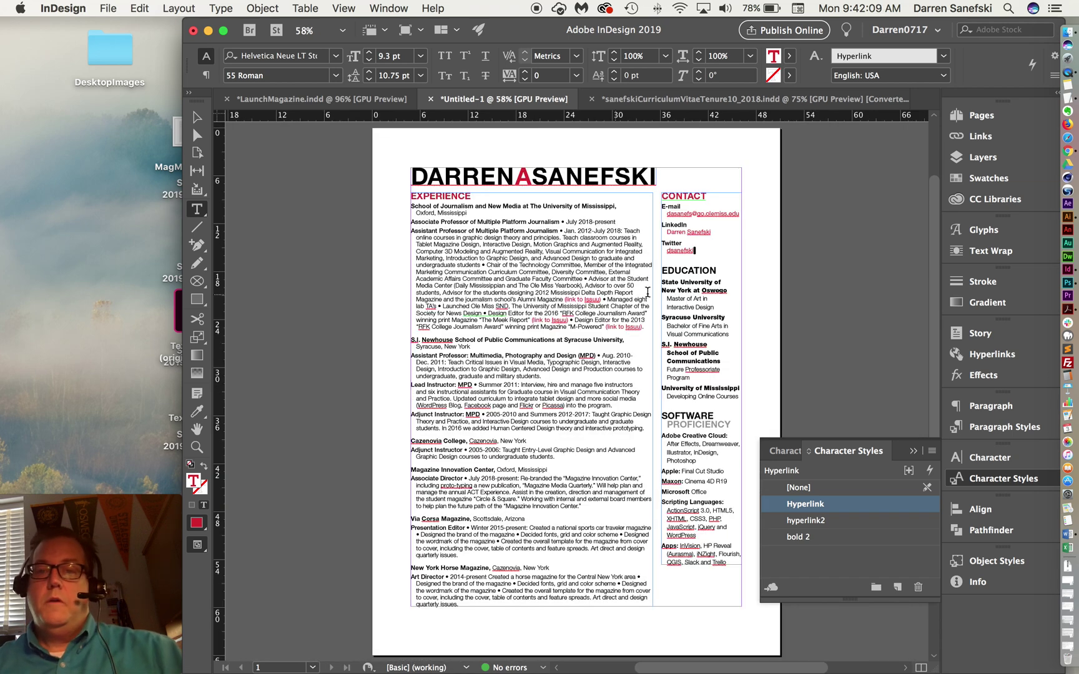
{"action": "left_click", "coordinate": [912, 451]}
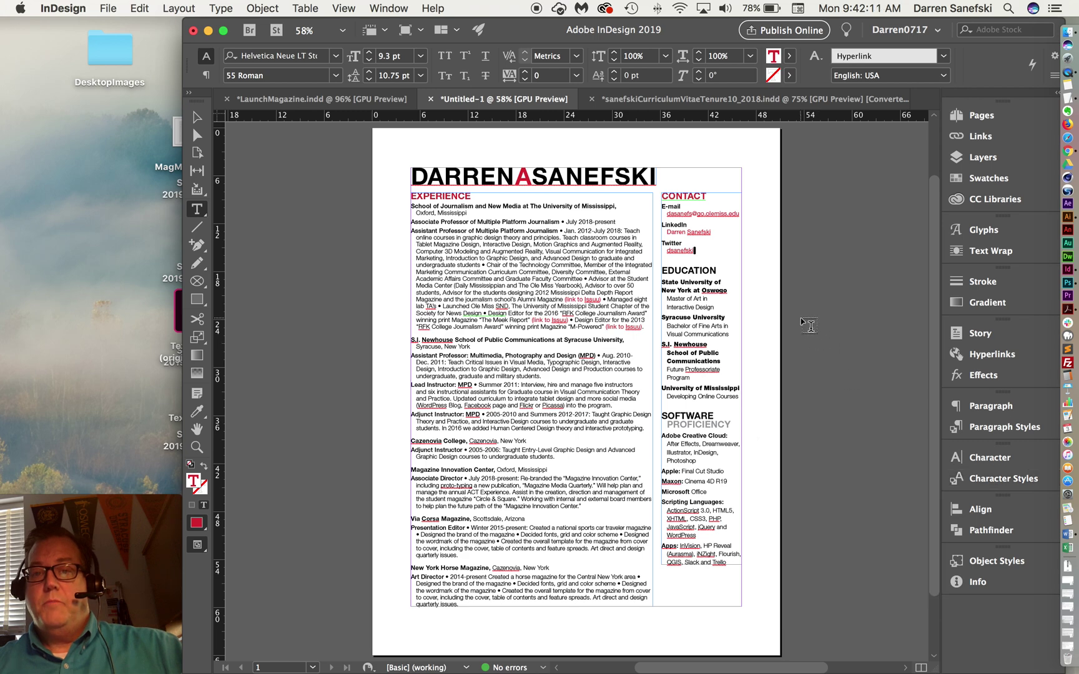
Save the résumé as an InDesign CC 2019 document named with the owner's surname and first initial followed by "Resume.v1".
{"action": "key", "text": "Escape"}
{"action": "left_click", "coordinate": [257, 173]}
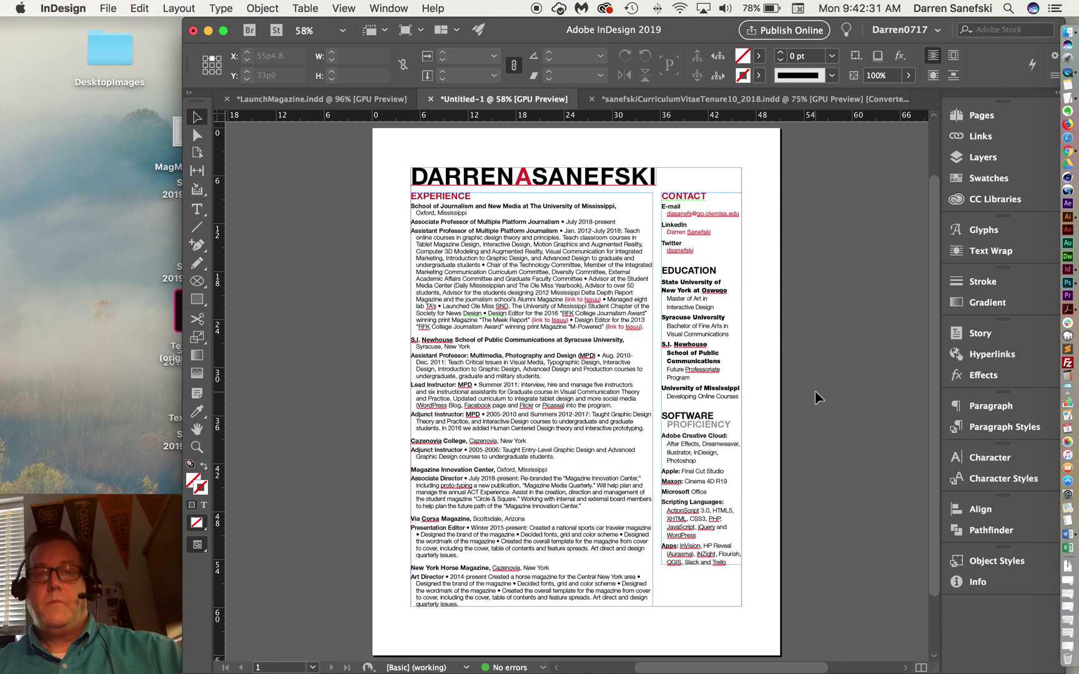
{"action": "key", "text": "super+s"}
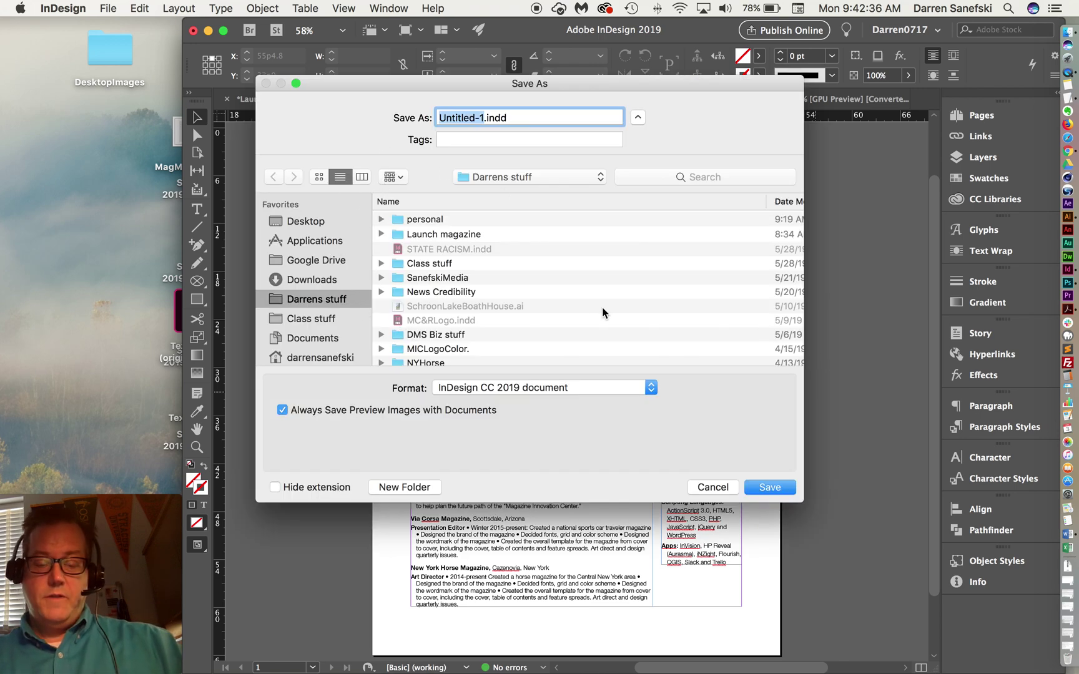
{"action": "type", "text": "Sanefski"}
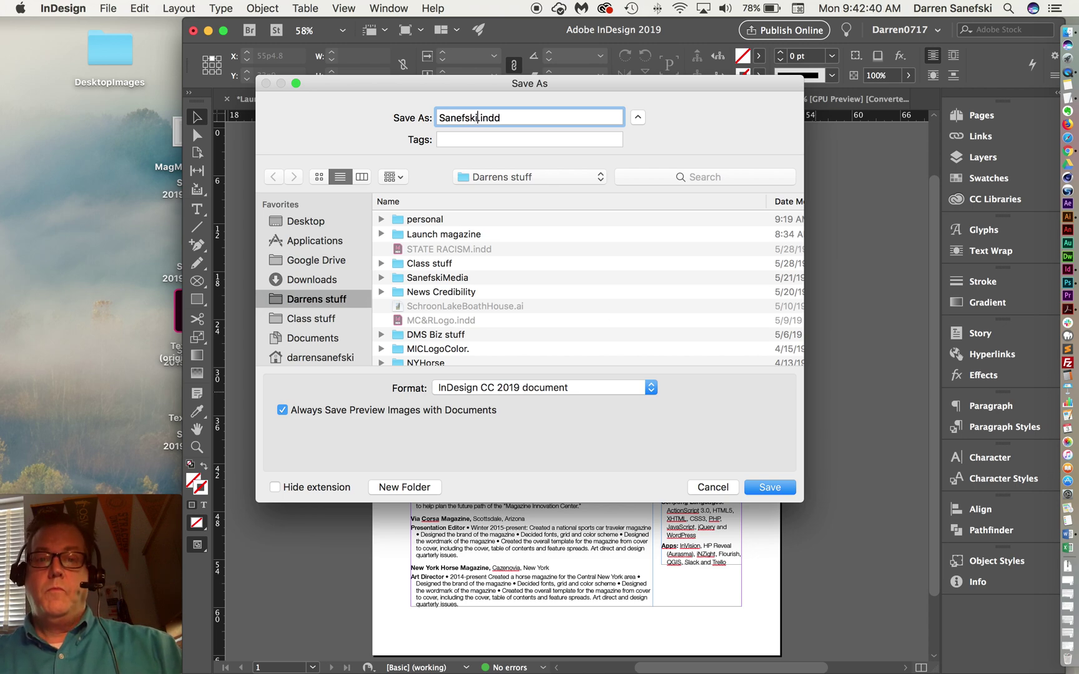
{"action": "type", "text": "D"}
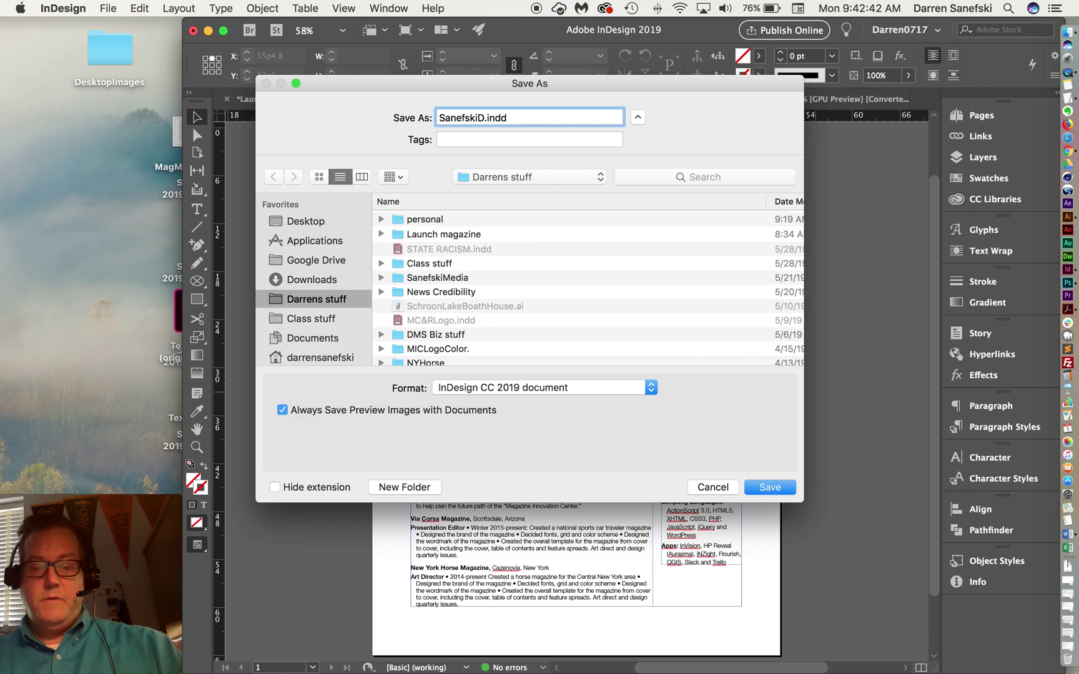
{"action": "type", "text": "Resume"}
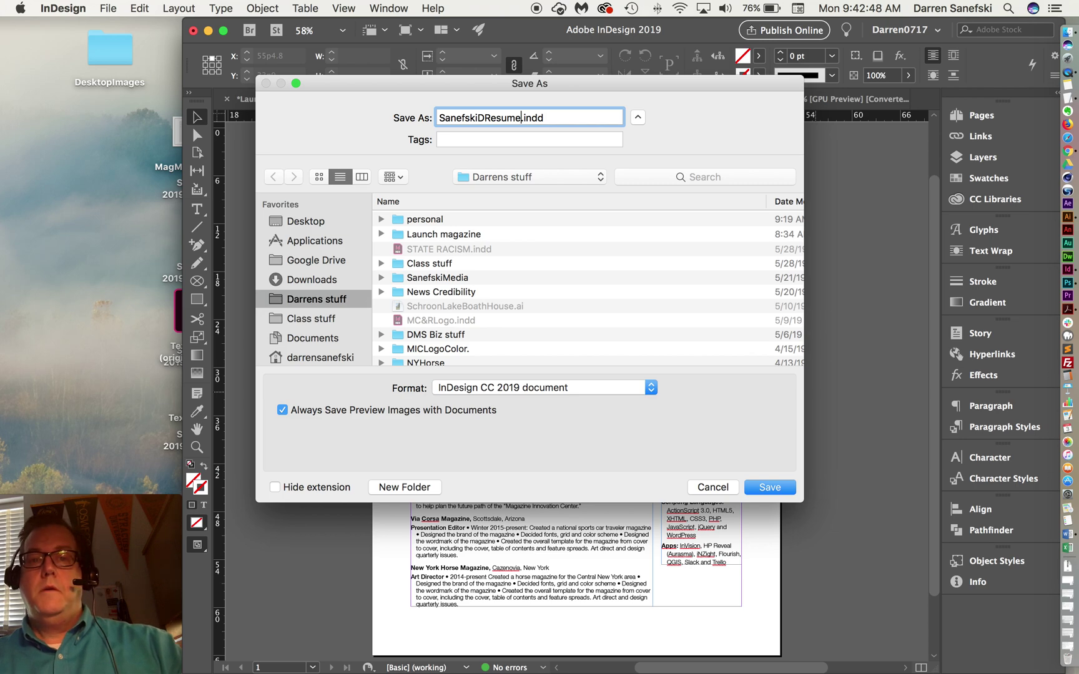
{"action": "type", "text": " v1"}
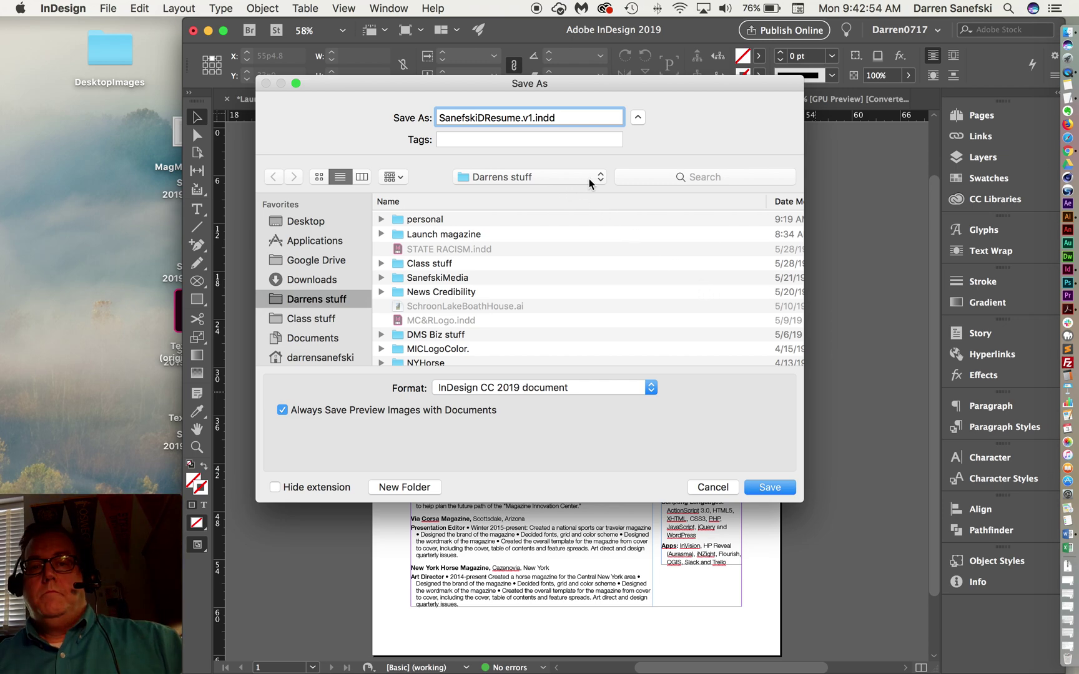
{"action": "left_click", "coordinate": [770, 487]}
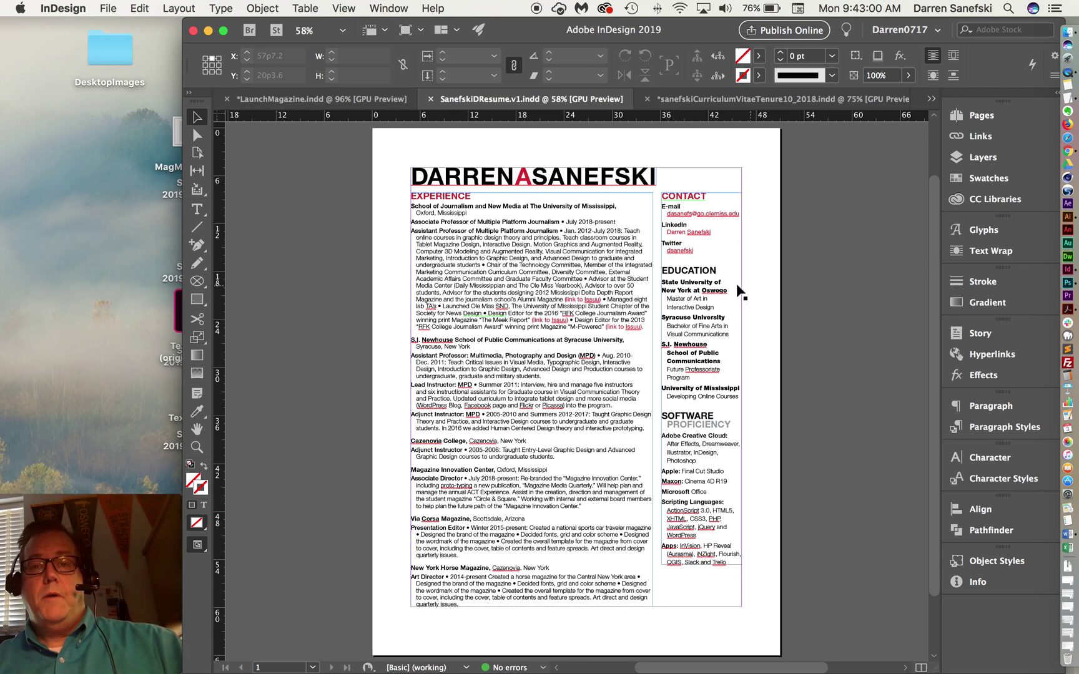
Package the résumé with its fonts, linked graphics, an IDML file and a High Quality Print PDF, accepting the proposed folder name.
{"action": "left_click", "coordinate": [108, 7]}
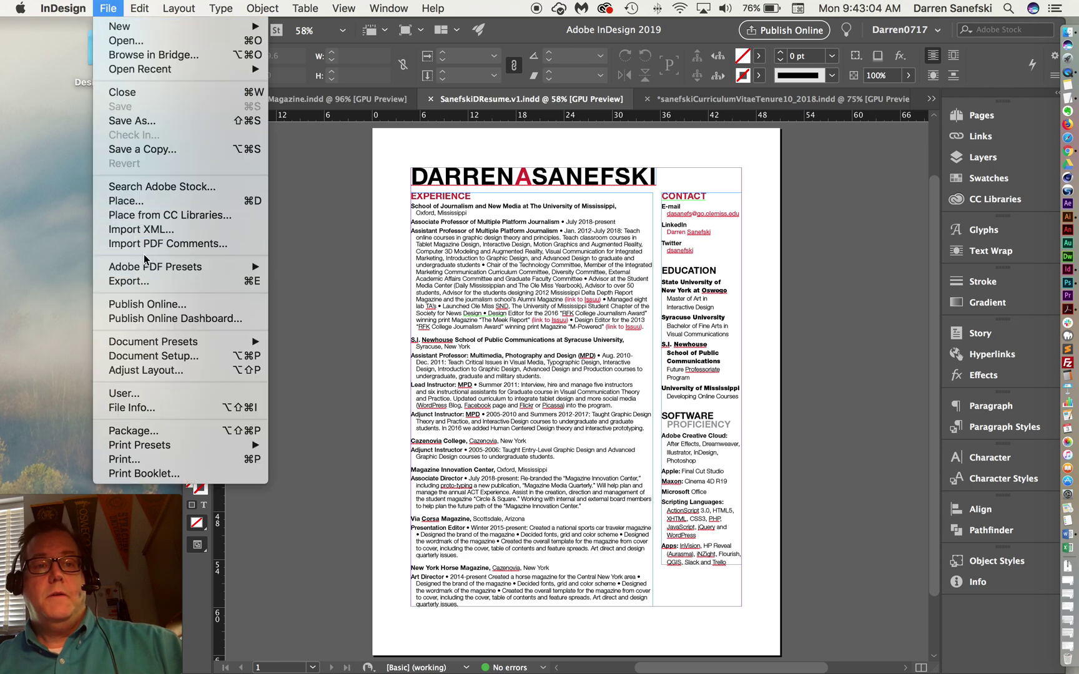
{"action": "left_click", "coordinate": [150, 429]}
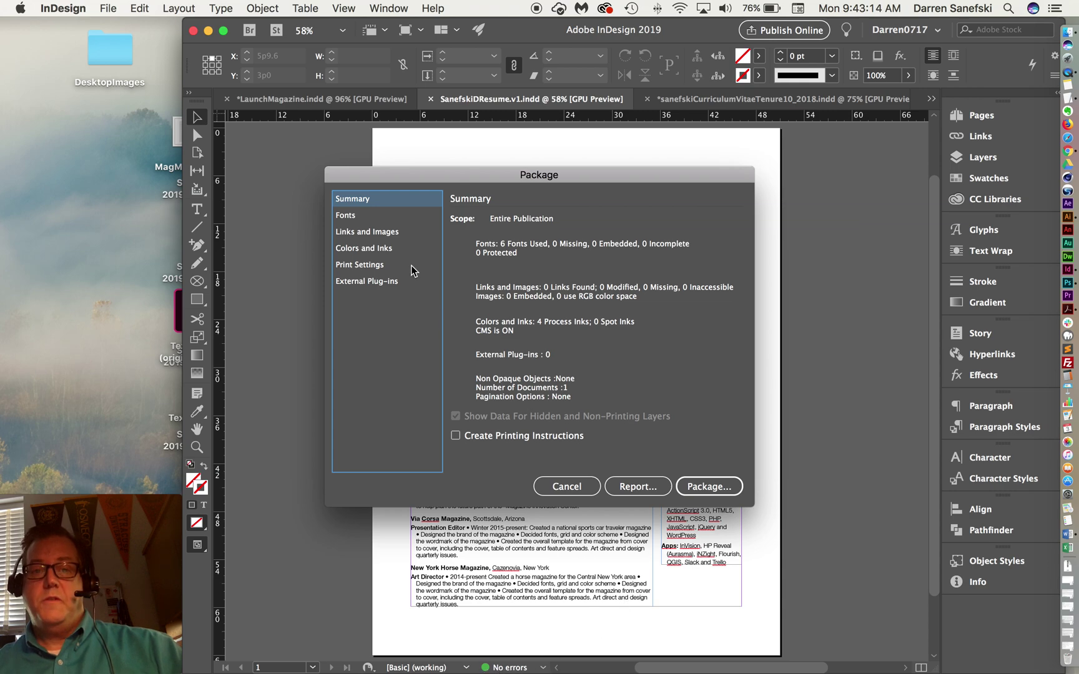
{"action": "left_click", "coordinate": [712, 492]}
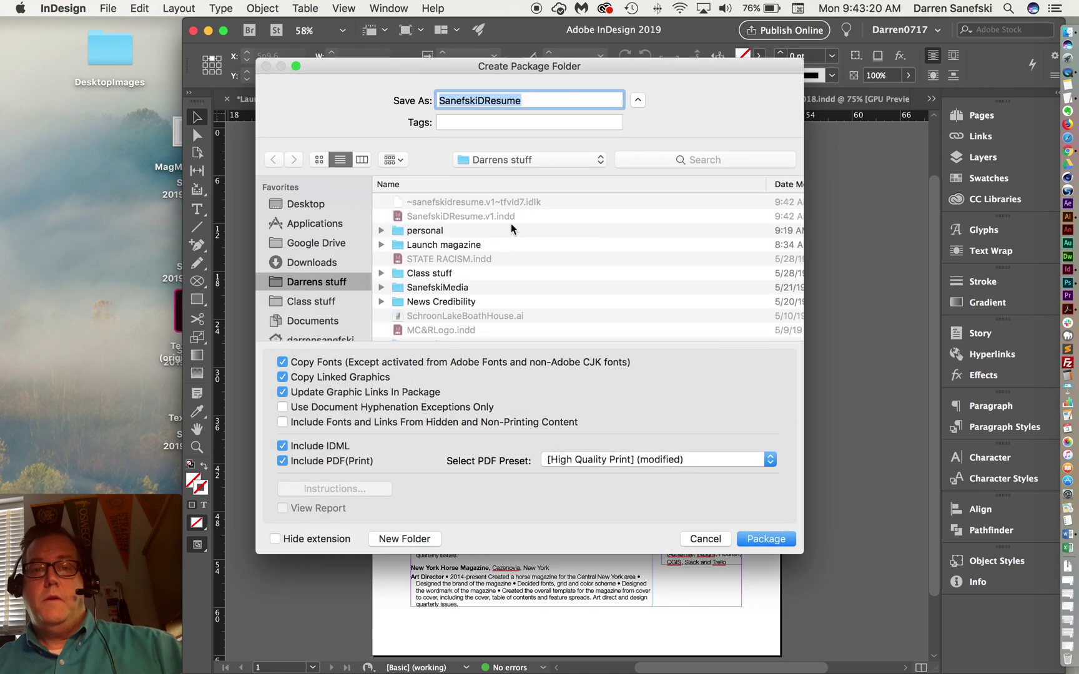
{"action": "left_click", "coordinate": [770, 539]}
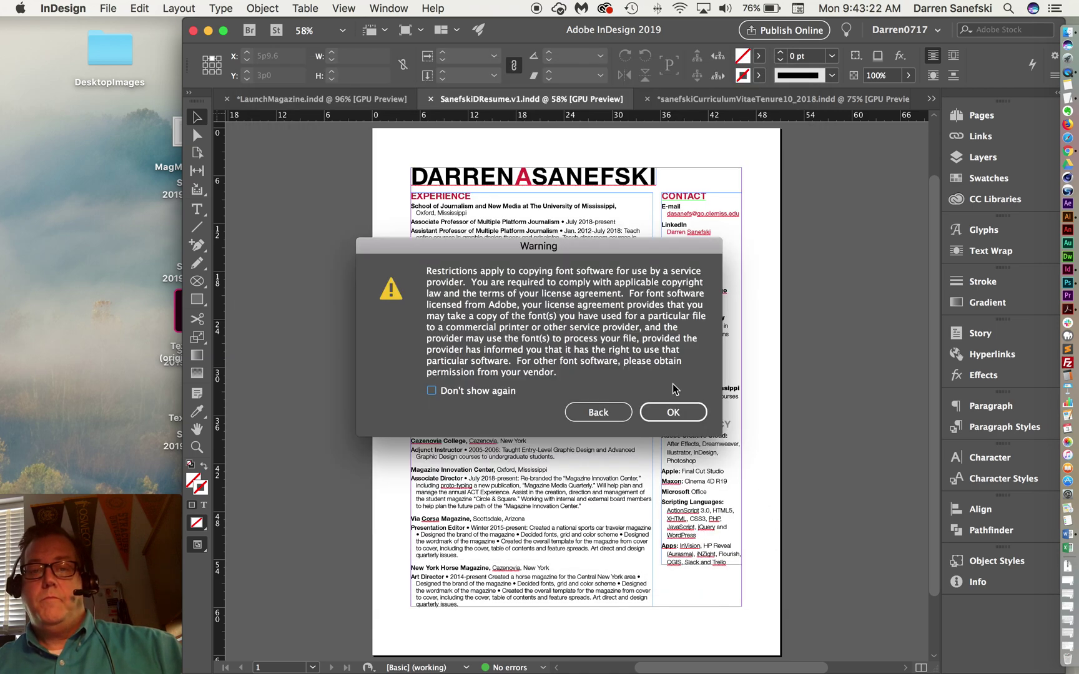
{"action": "left_click", "coordinate": [682, 413]}
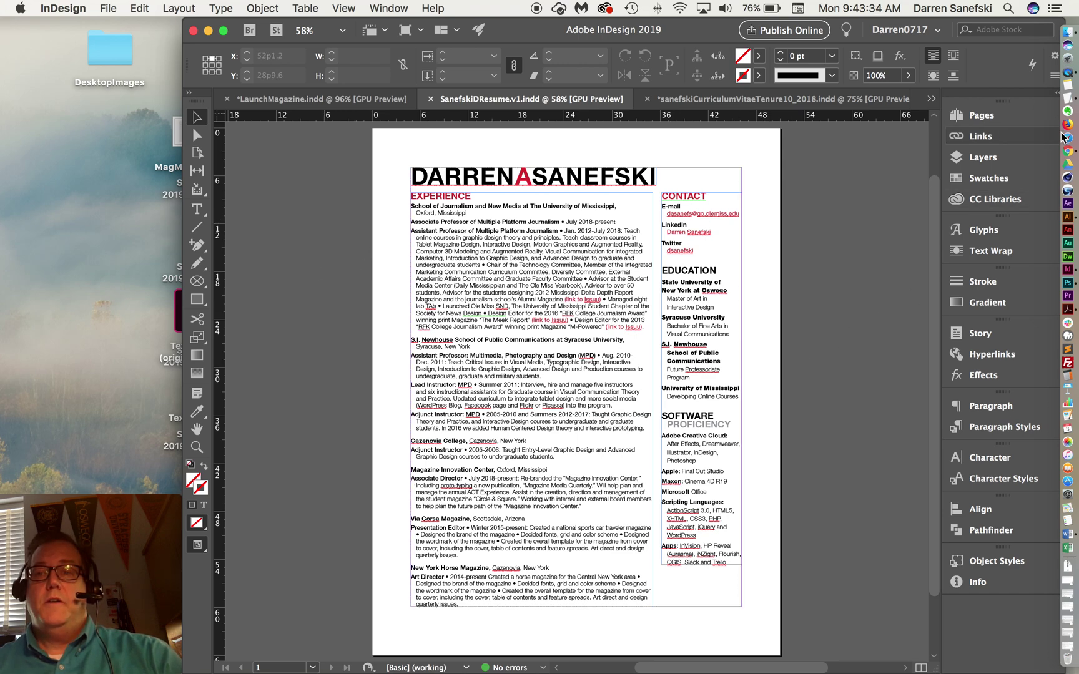
Switch to Finder and open the résumé's package folder to examine the packaged files.
{"action": "left_click", "coordinate": [1066, 32]}
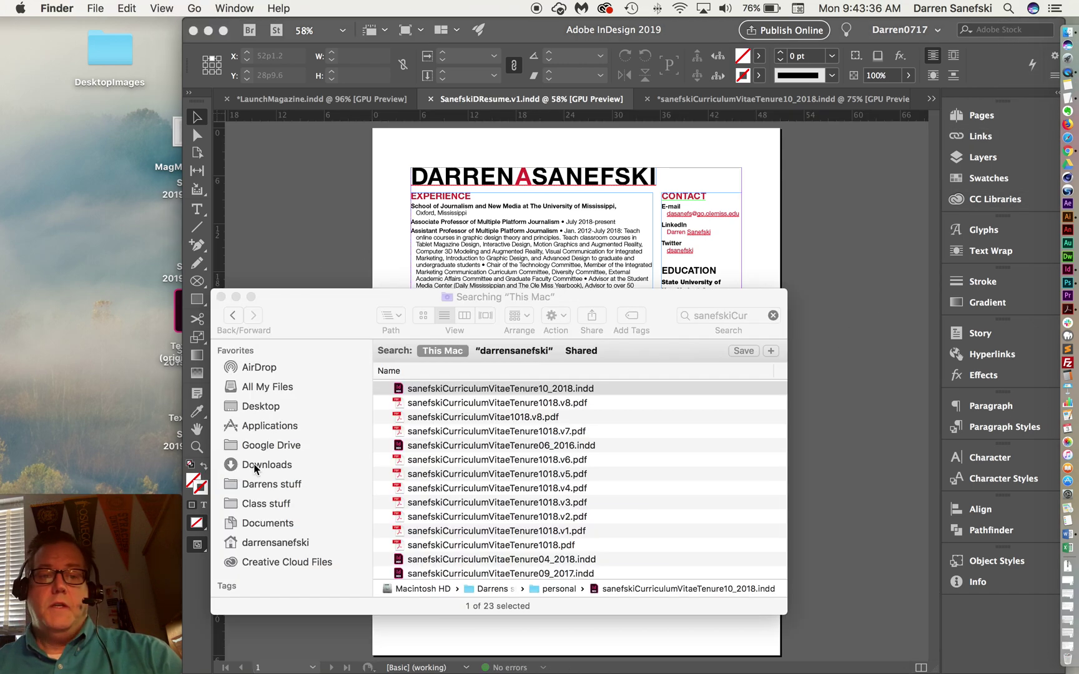
{"action": "left_click", "coordinate": [258, 484]}
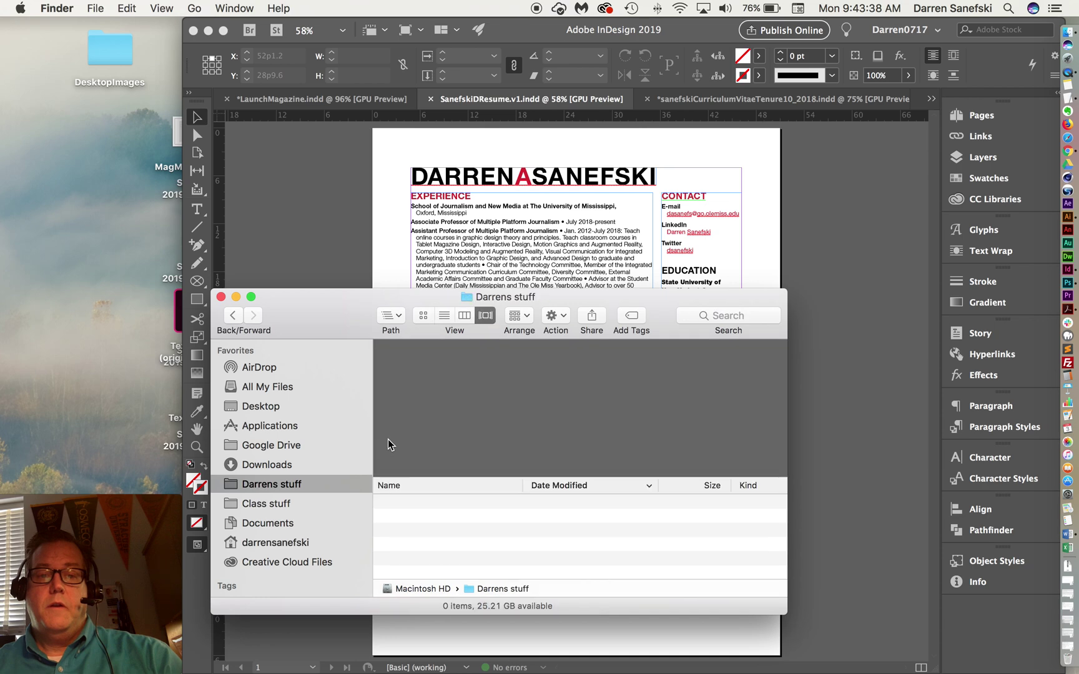
{"action": "left_click", "coordinate": [402, 504]}
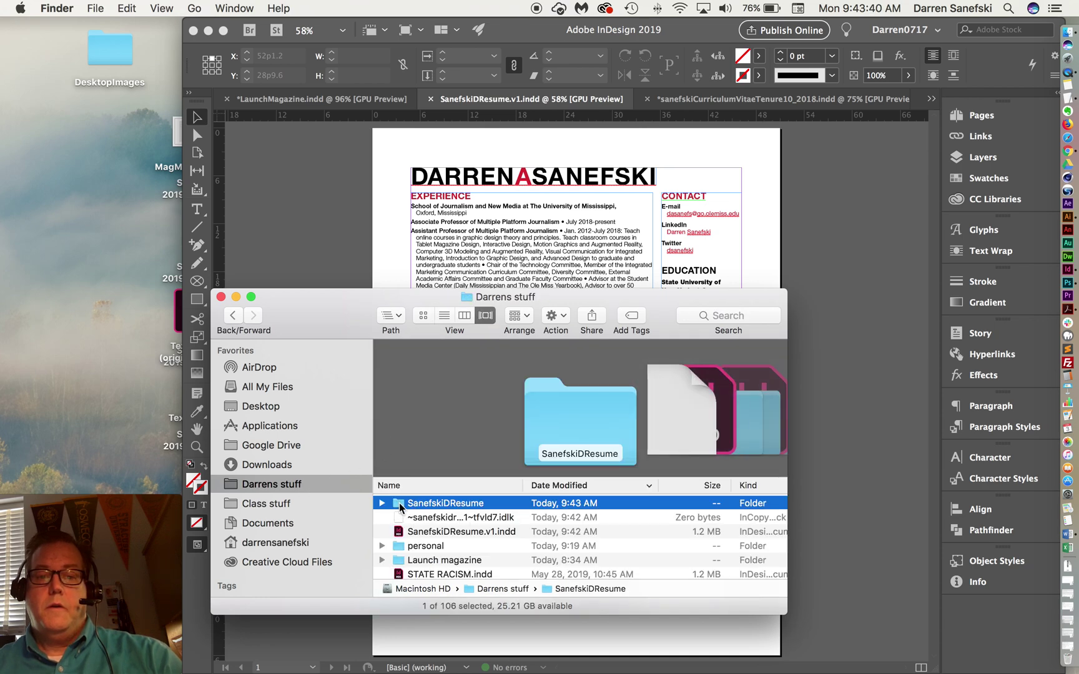
{"action": "double_click", "coordinate": [400, 506]}
{"action": "left_click_drag", "start_coordinate": [446, 612], "coordinate": [409, 468]}
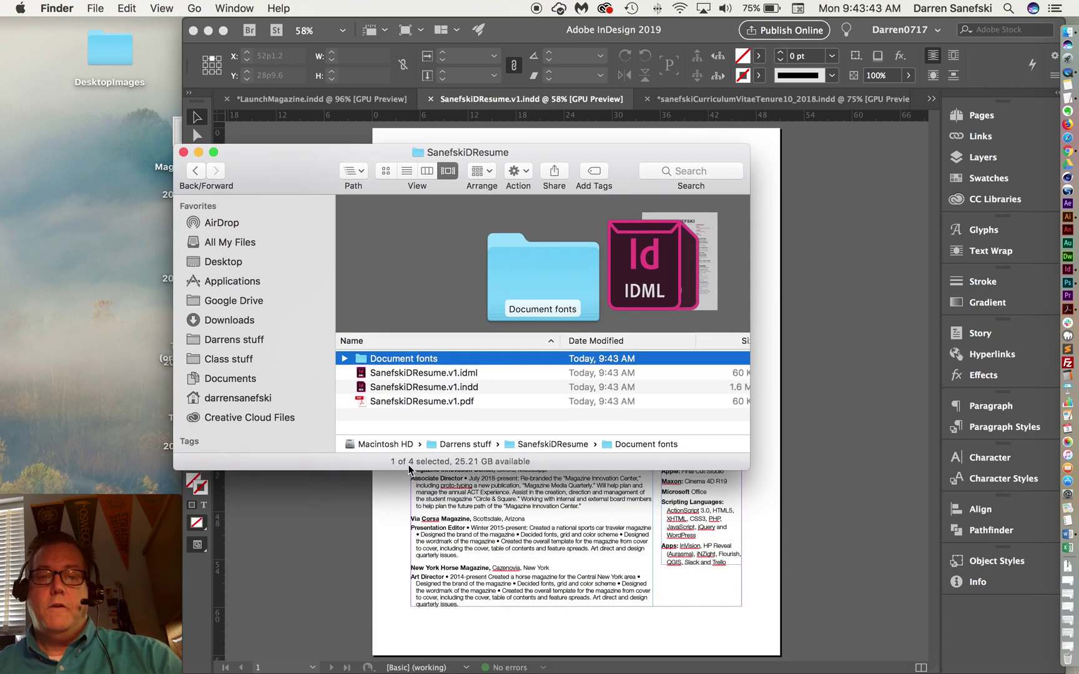
Examine the packaged résumé PDF in Acrobat, close it and return to InDesign.
{"action": "double_click", "coordinate": [360, 401]}
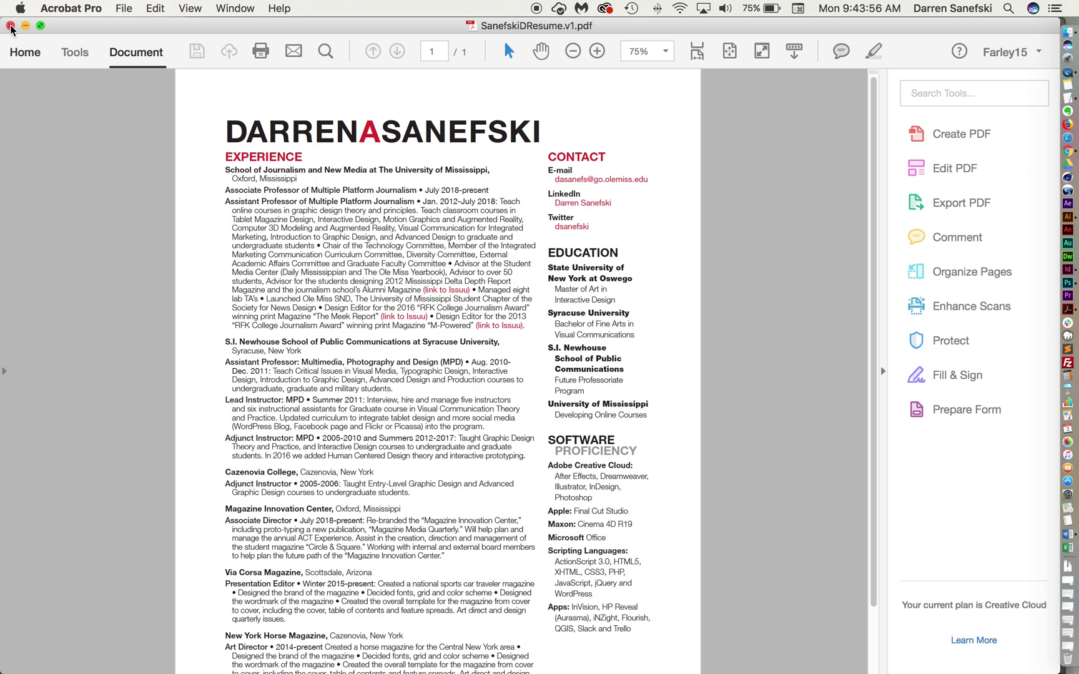
{"action": "left_click", "coordinate": [10, 26]}
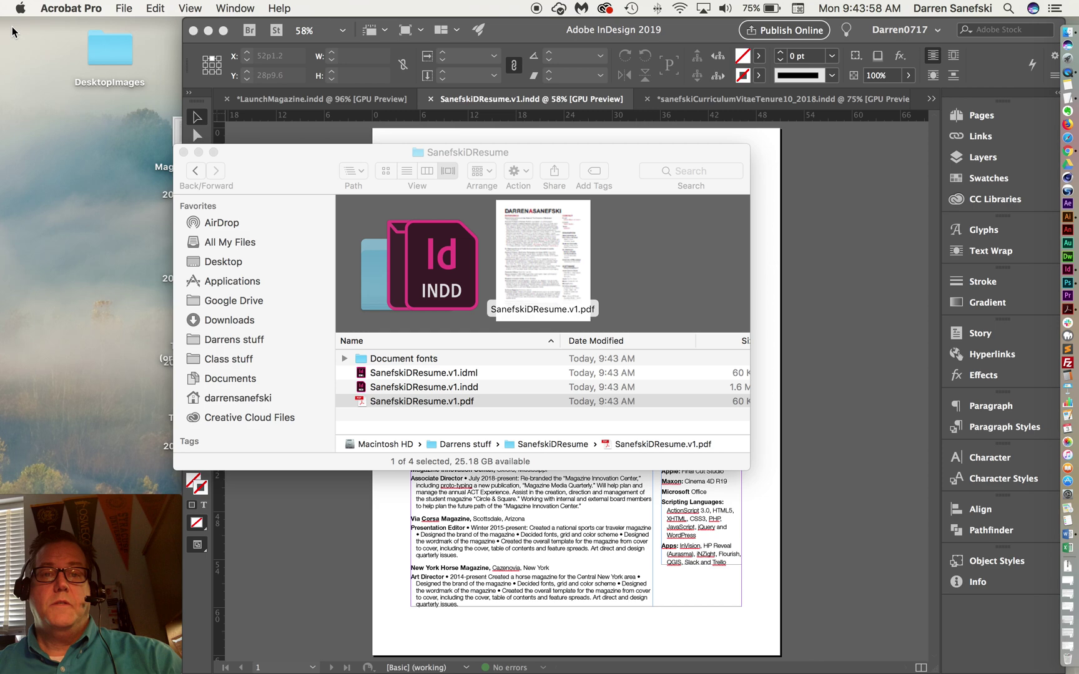
{"action": "left_click", "coordinate": [804, 272]}
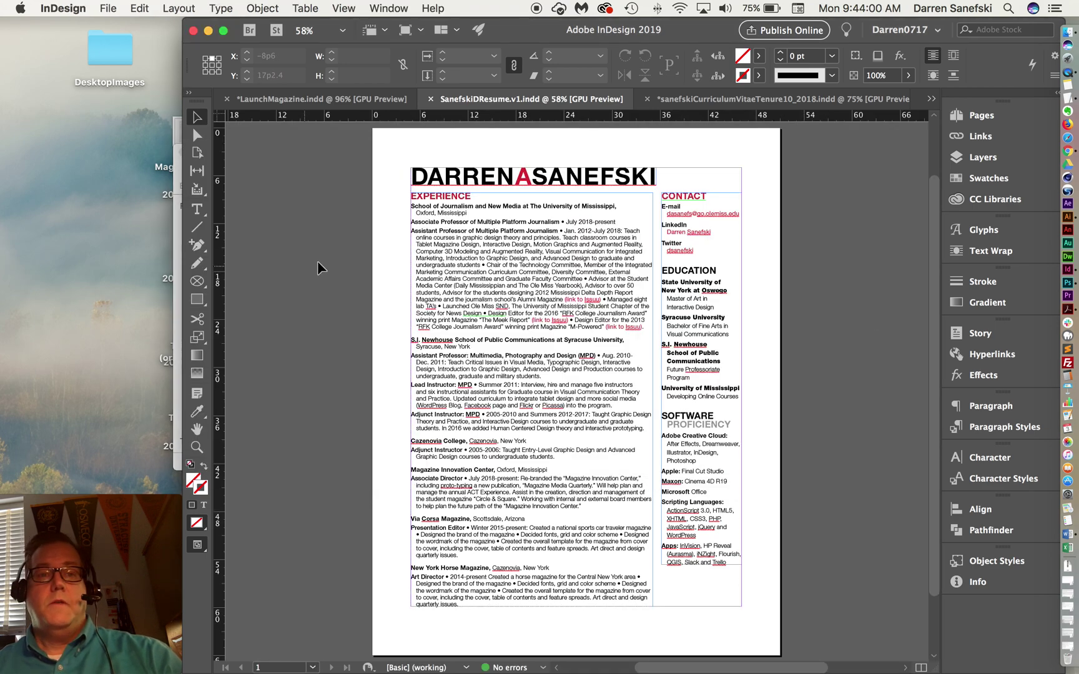
Set up an export of the résumé in Adobe PDF (Interactive) format, with the résumé's package folder as destination.
{"action": "left_click", "coordinate": [109, 8]}
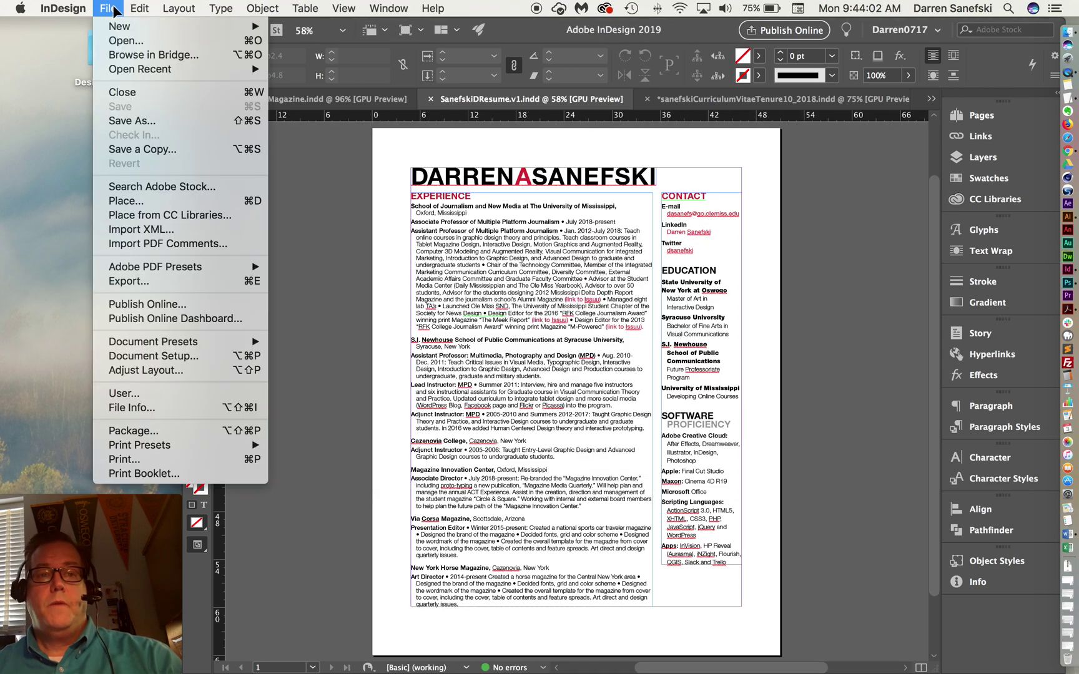
{"action": "mouse_move", "coordinate": [139, 8]}
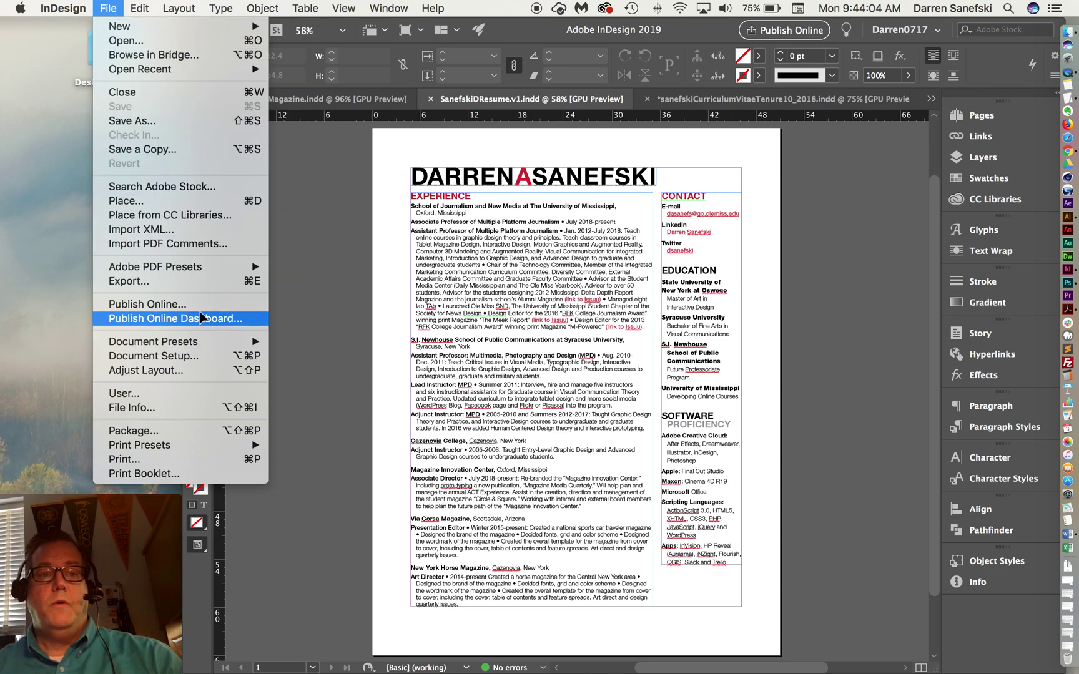
{"action": "left_click", "coordinate": [199, 283]}
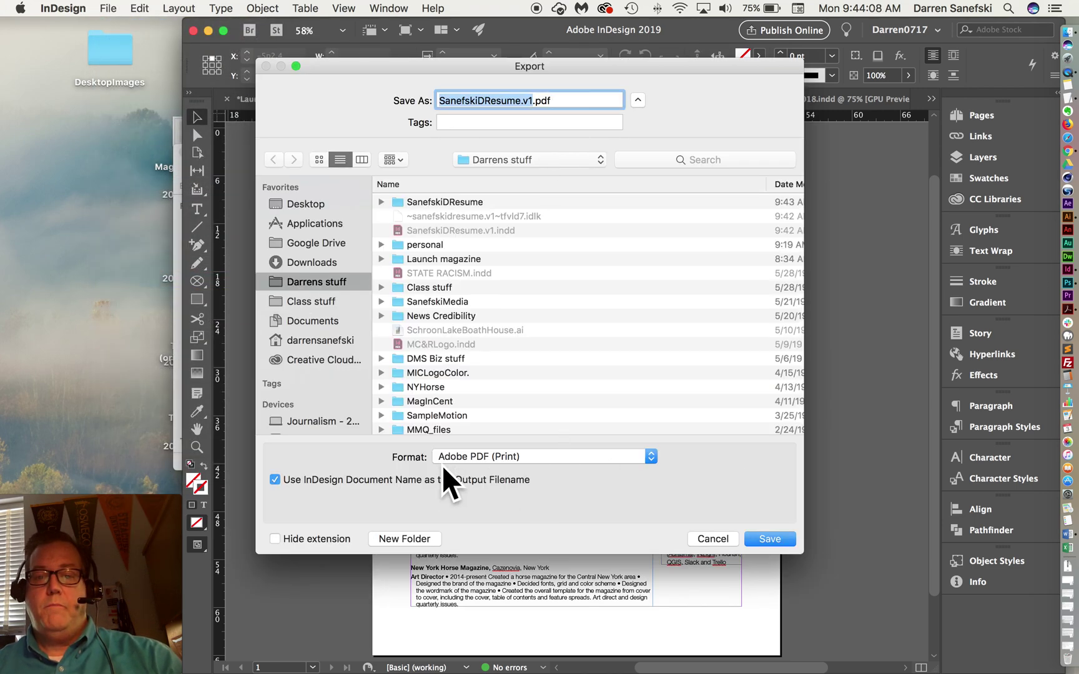
{"action": "left_click", "coordinate": [650, 462]}
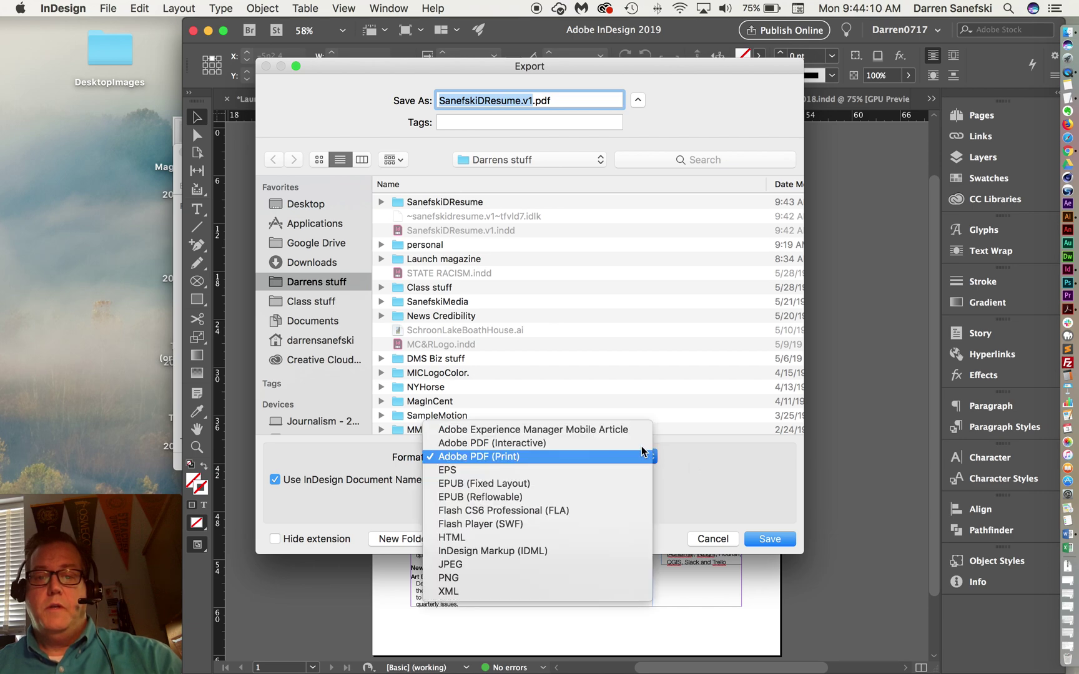
{"action": "left_click", "coordinate": [624, 444]}
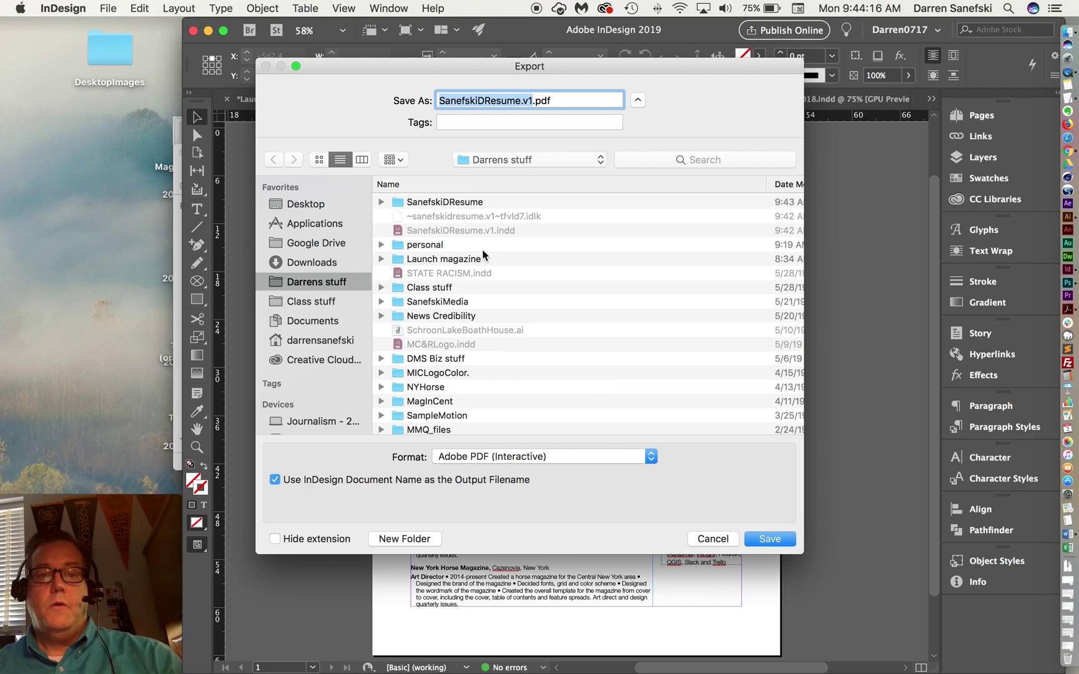
{"action": "left_click", "coordinate": [441, 205]}
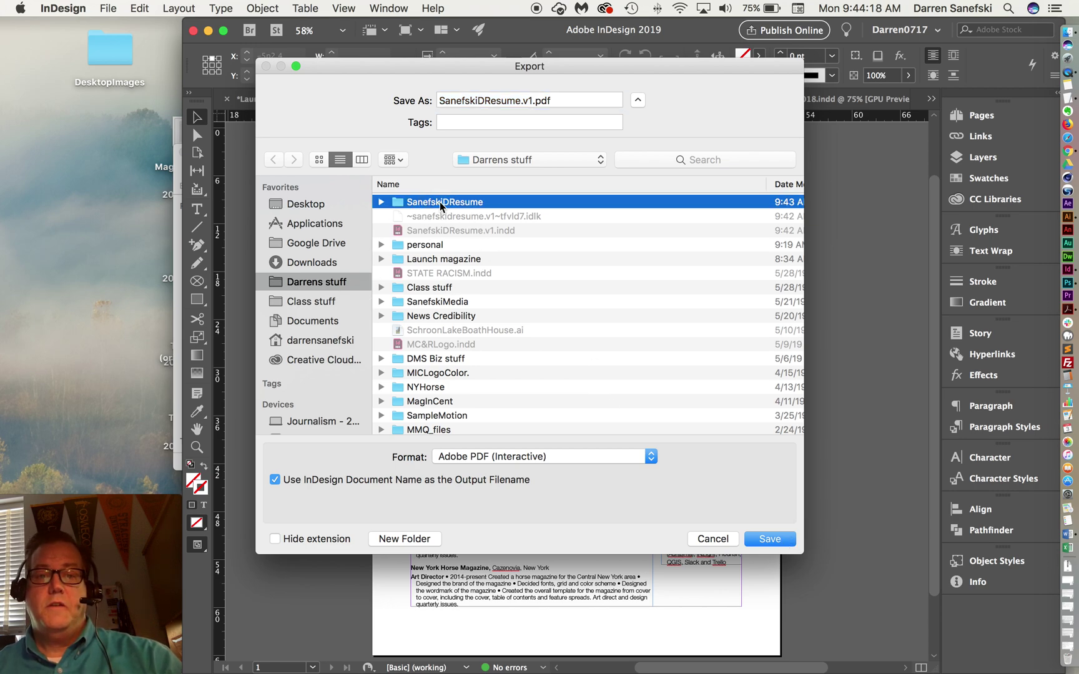
{"action": "double_click", "coordinate": [441, 205]}
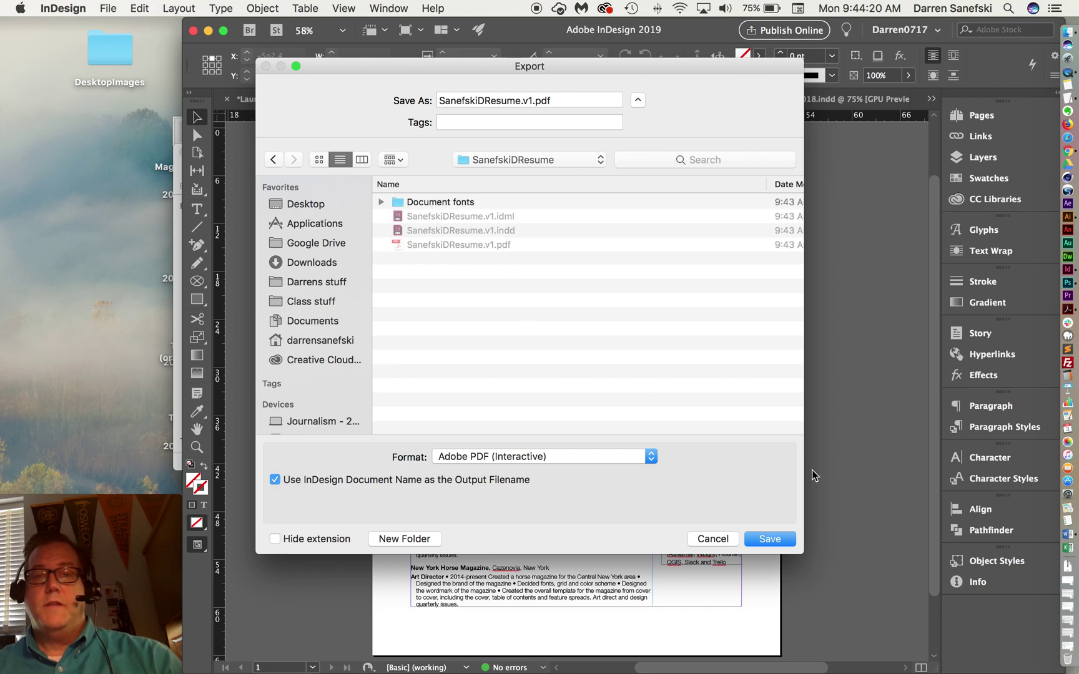
Insert "Interactive" before "Resume" in the PDF's file name and confirm the save location.
{"action": "left_click", "coordinate": [485, 100]}
{"action": "type", "text": "Interac"}
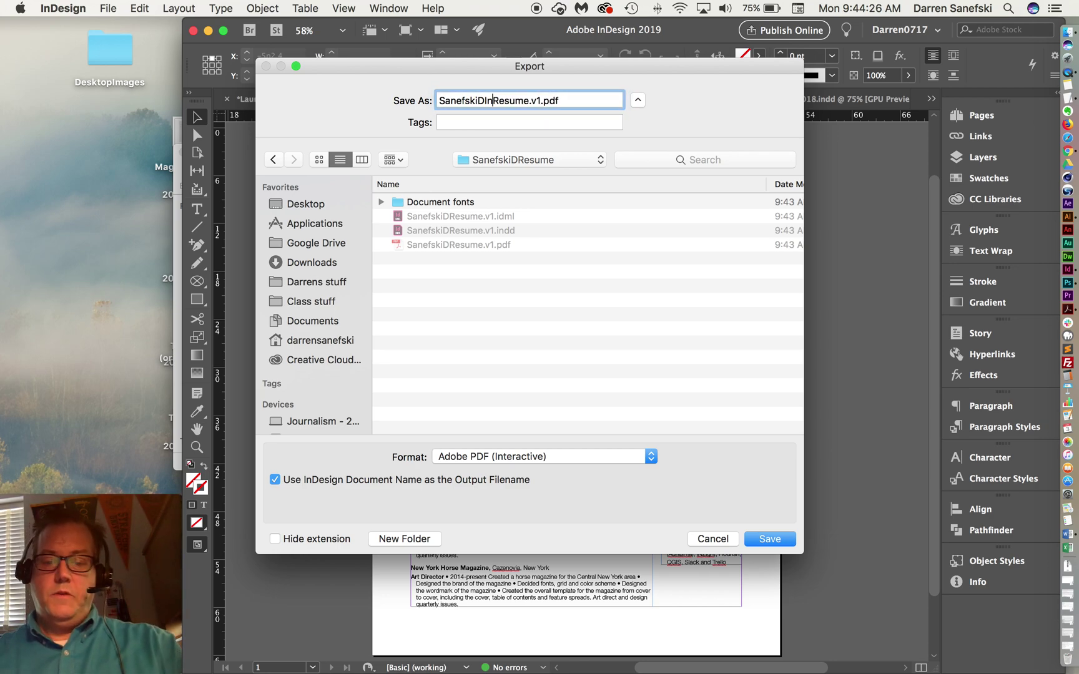
{"action": "type", "text": "ti"}
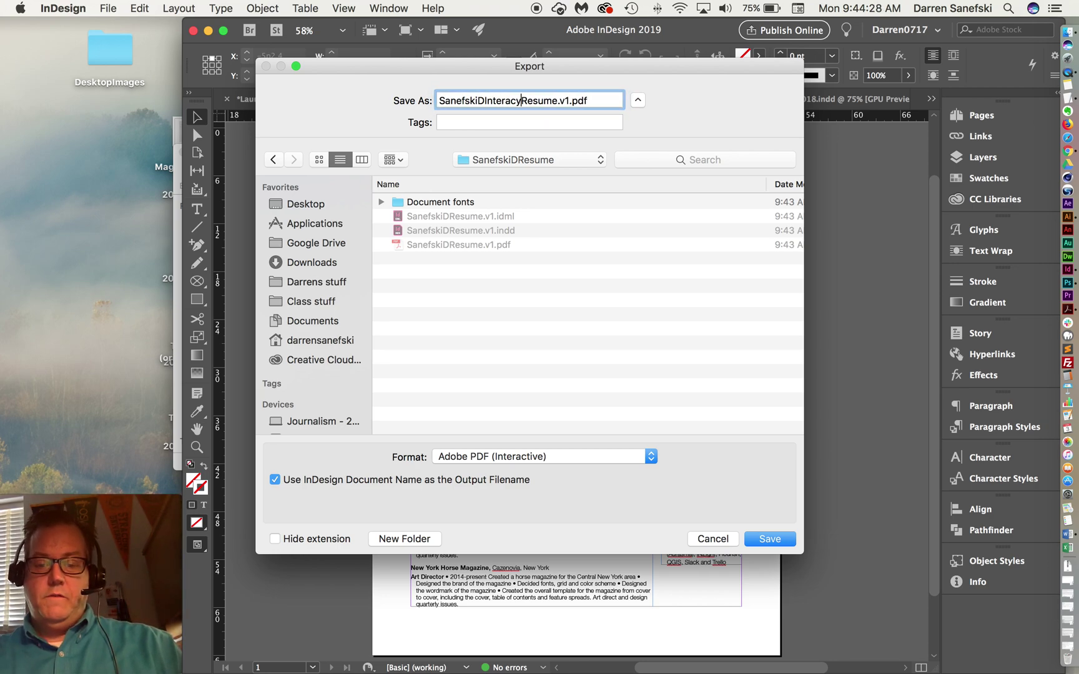
{"action": "type", "text": "ve"}
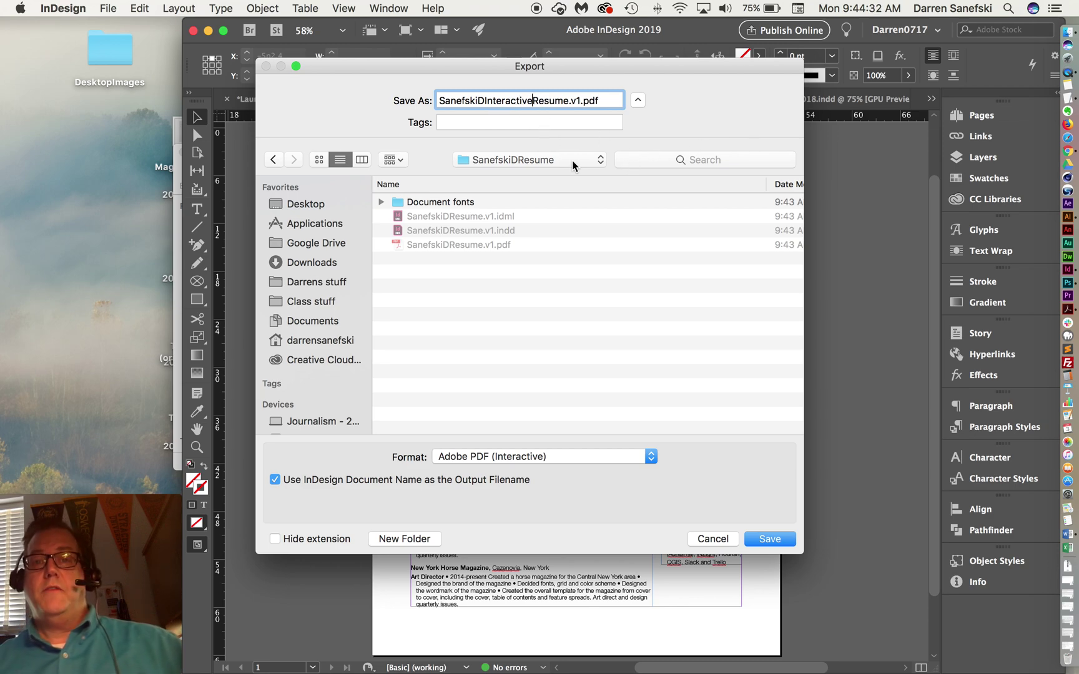
{"action": "left_click", "coordinate": [770, 540]}
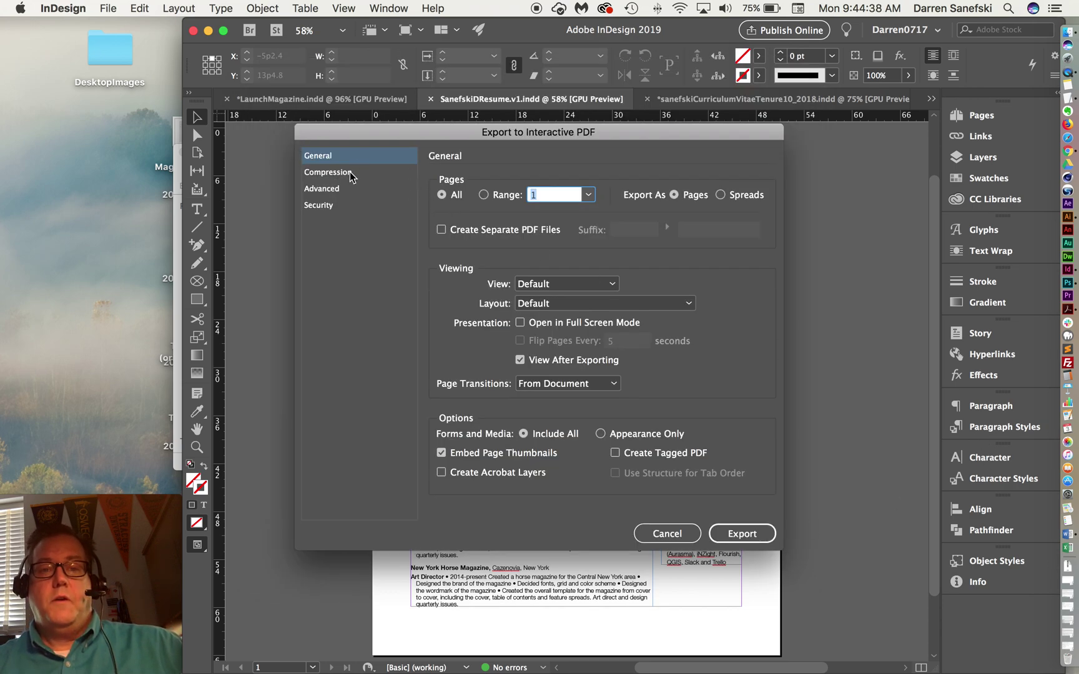
Check the image compression options, keep the resolution at 144 ppi and export the interactive PDF.
{"action": "left_click", "coordinate": [345, 174]}
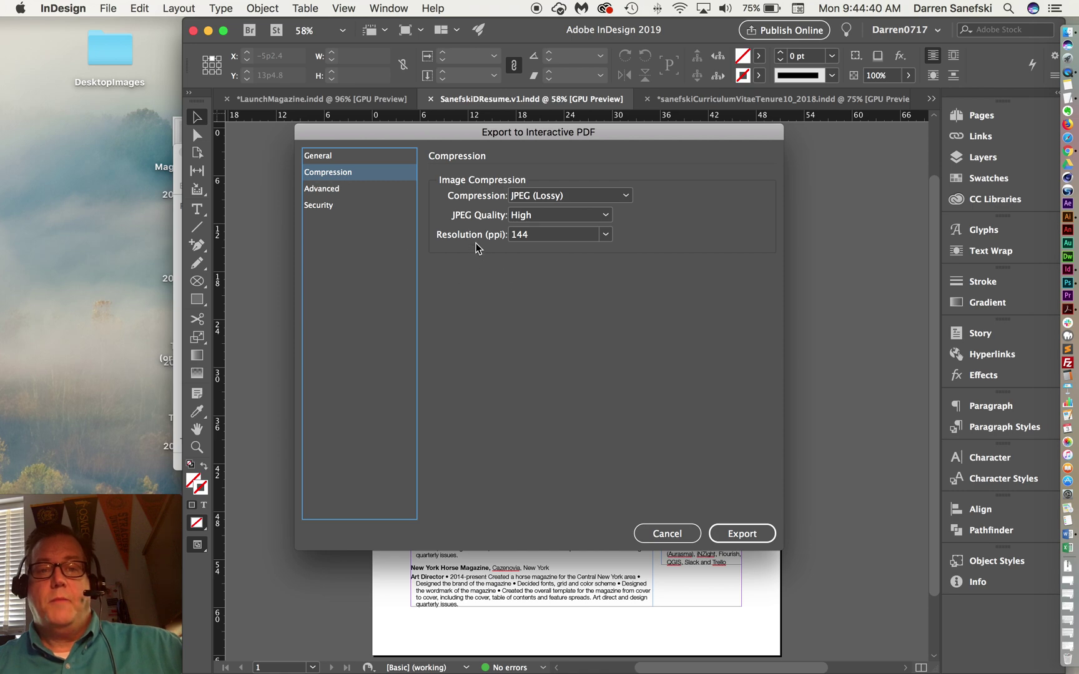
{"action": "left_click", "coordinate": [604, 235]}
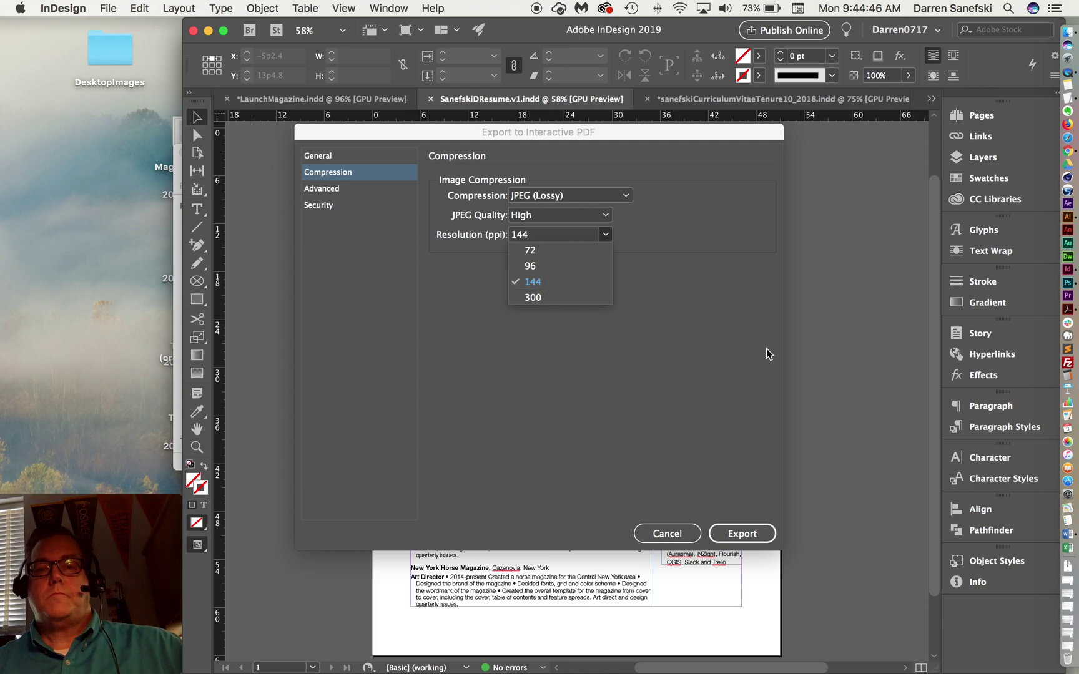
{"action": "left_click", "coordinate": [686, 349]}
{"action": "left_click", "coordinate": [746, 534]}
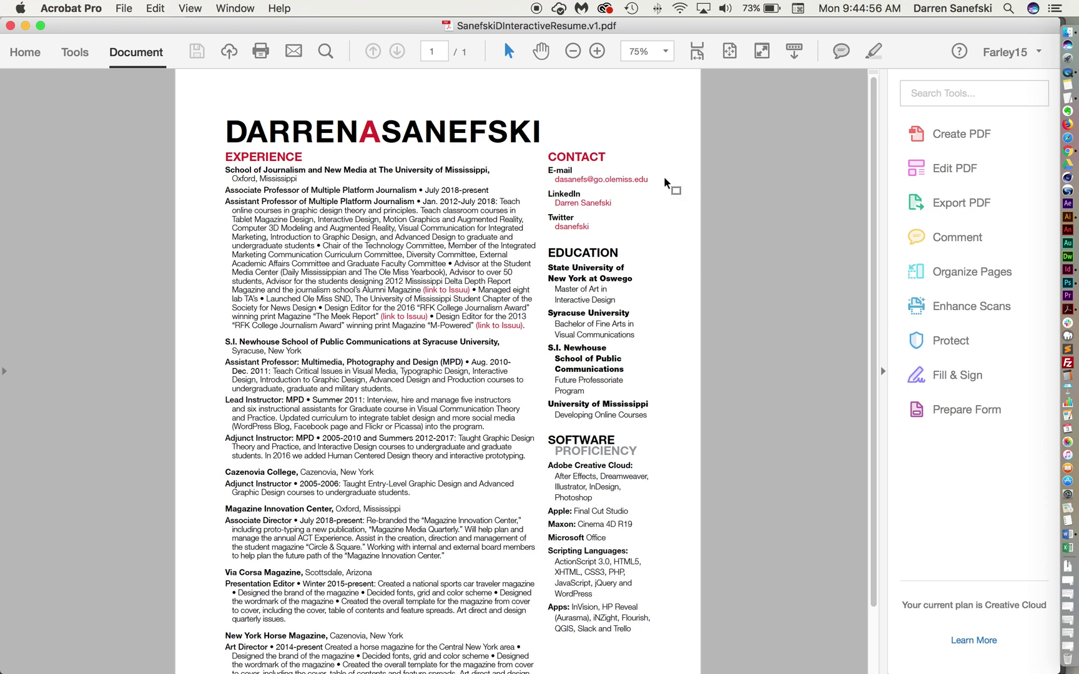
Test the e-mail hyperlink in the exported interactive PDF and return to Acrobat from the new message.
{"action": "left_click", "coordinate": [602, 185]}
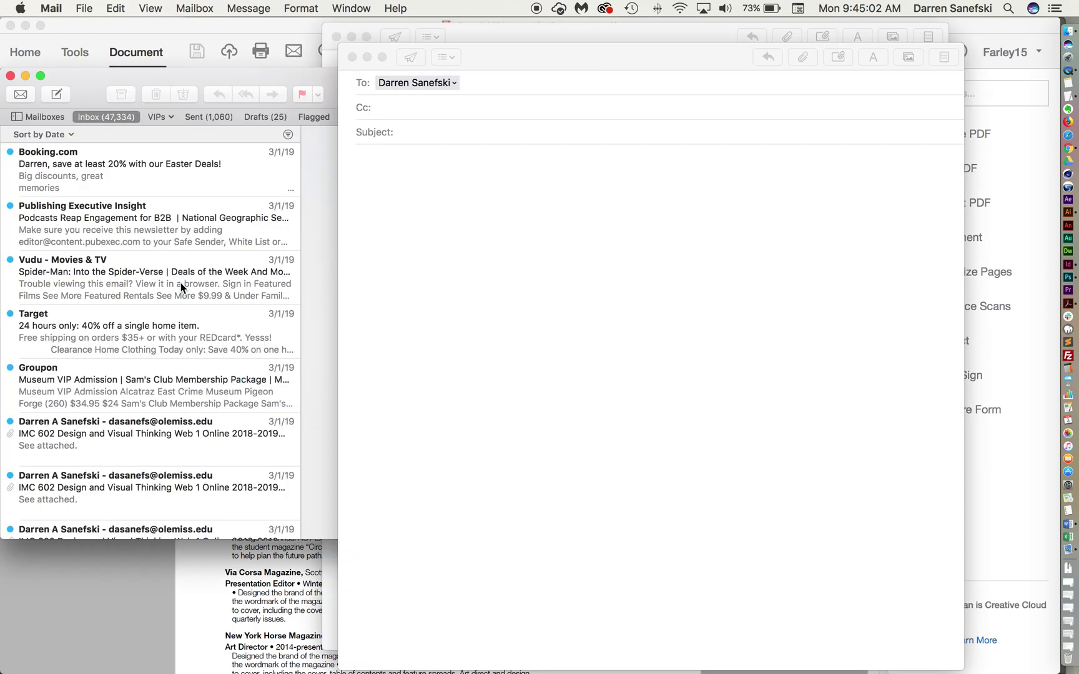
{"action": "left_click", "coordinate": [131, 631]}
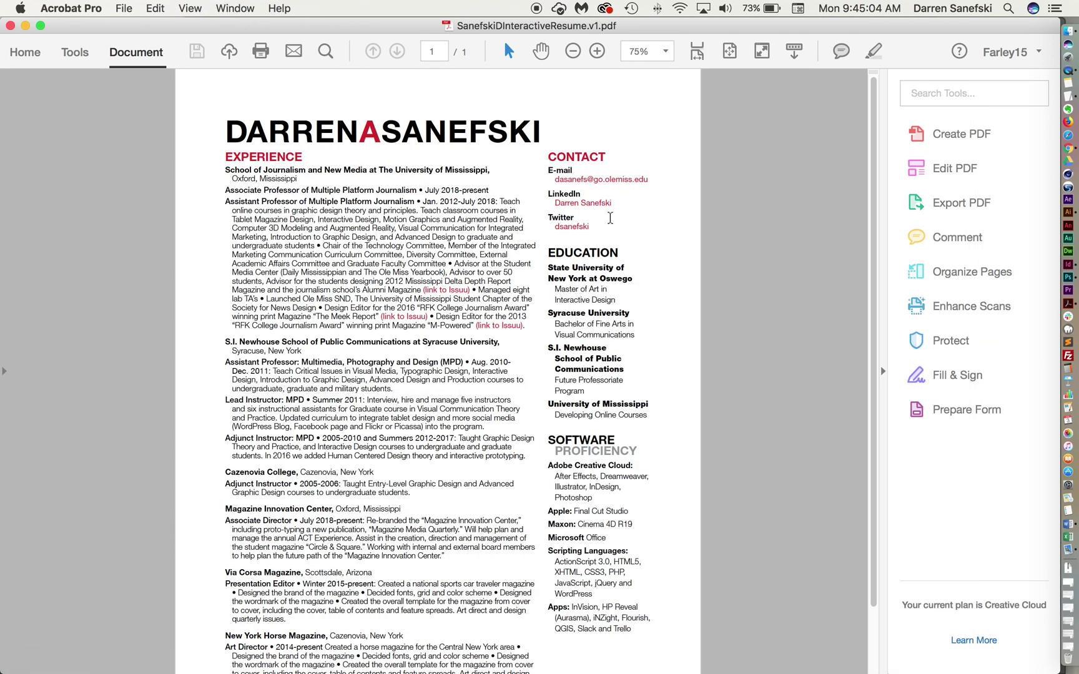
Test the LinkedIn and Twitter hyperlinks in the interactive PDF, returning to Acrobat after each page opens in the browser.
{"action": "left_click", "coordinate": [581, 203]}
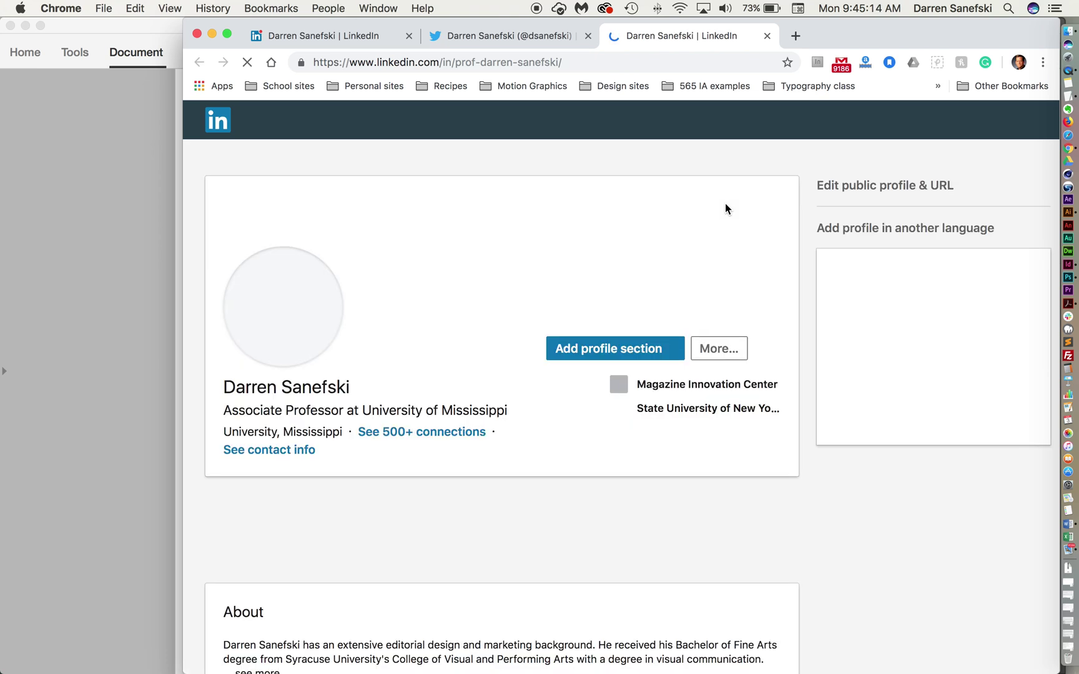
{"action": "left_click", "coordinate": [1068, 303]}
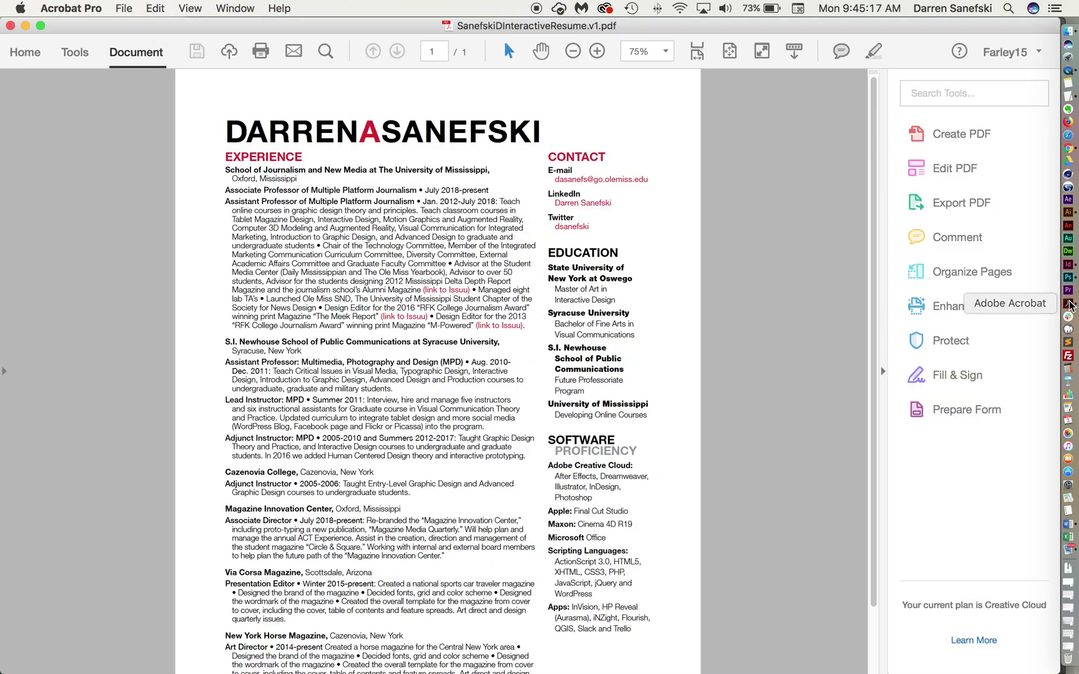
{"action": "left_click", "coordinate": [575, 227]}
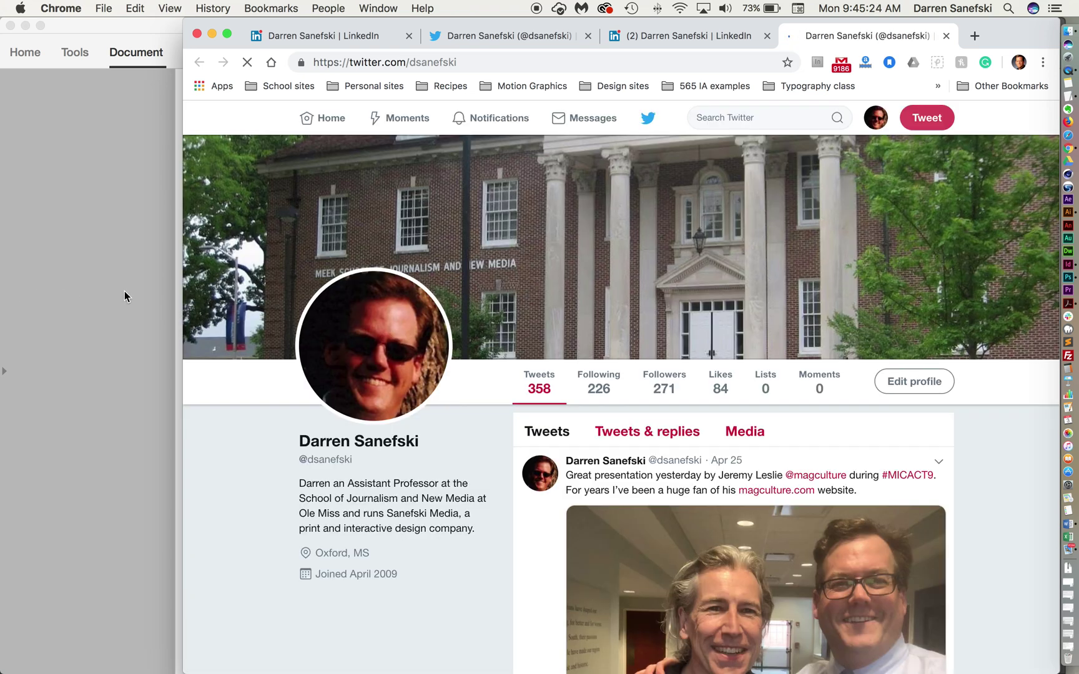
{"action": "left_click", "coordinate": [135, 291]}
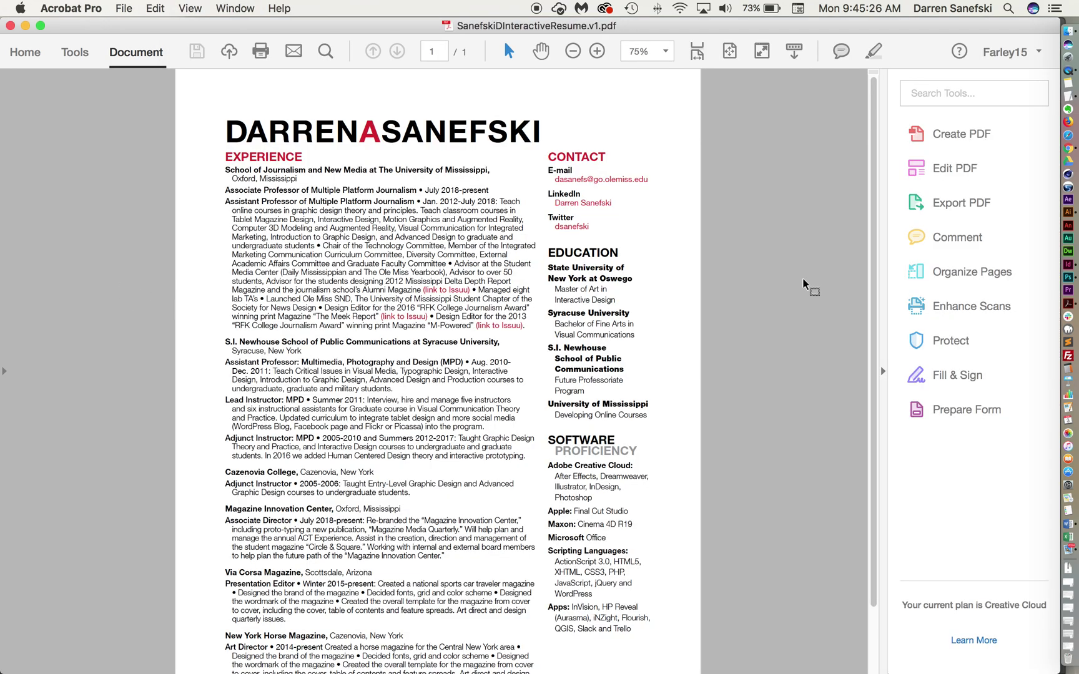
Switch to Finder, go back to the folder that contains the résumé's package folder and compress that package folder.
{"action": "left_click", "coordinate": [1068, 264]}
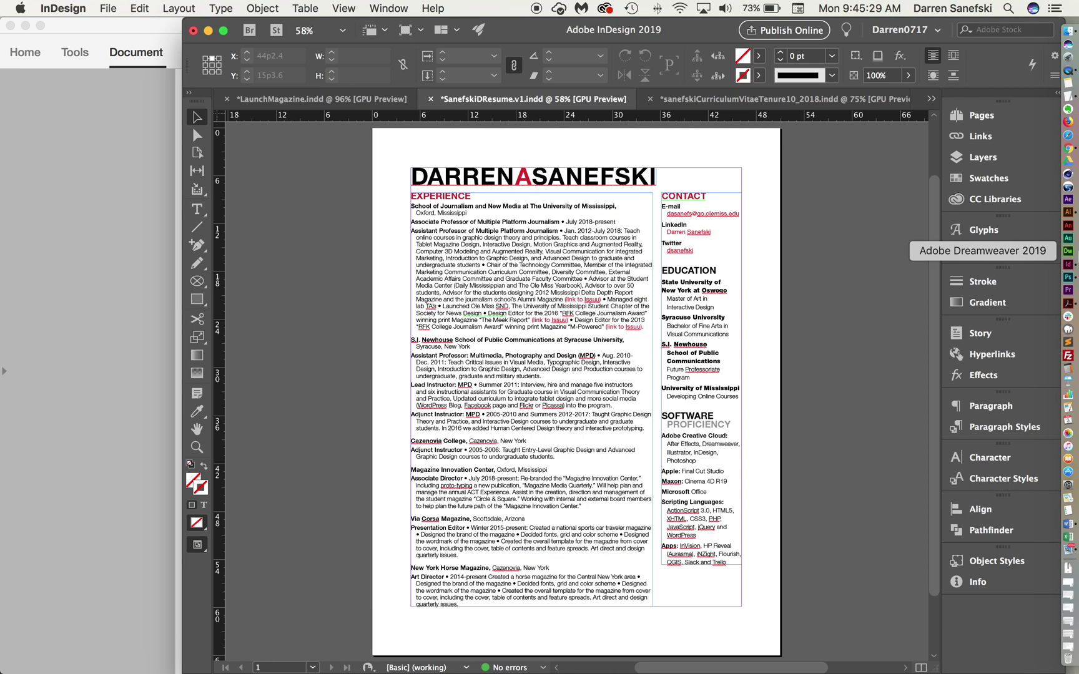
{"action": "left_click", "coordinate": [1068, 30]}
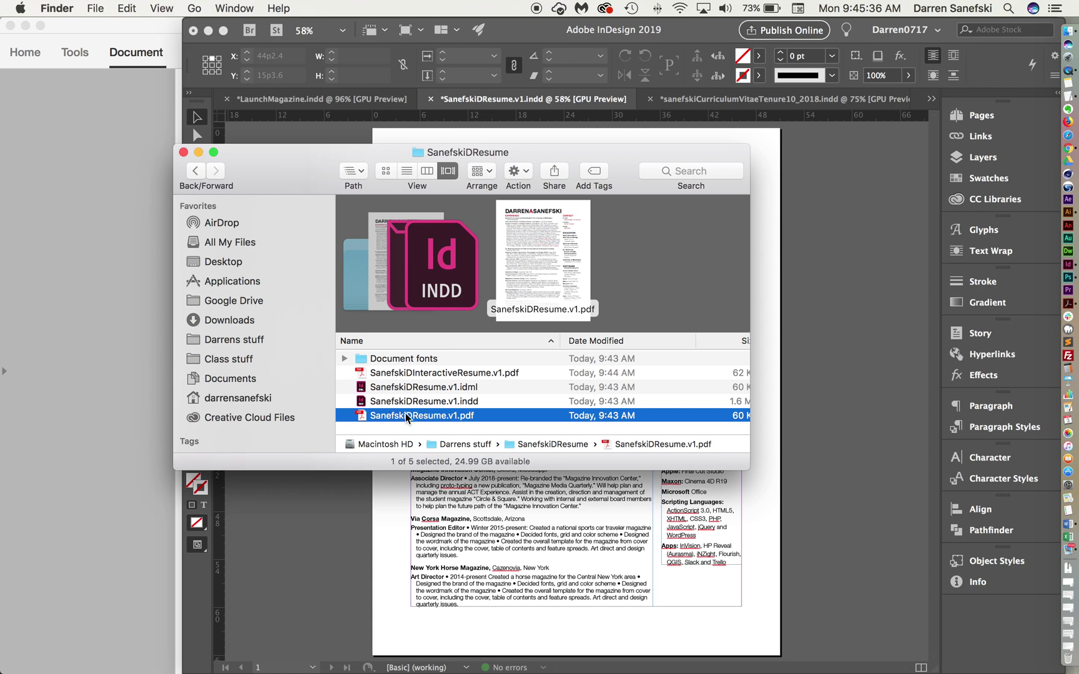
{"action": "left_click", "coordinate": [196, 171]}
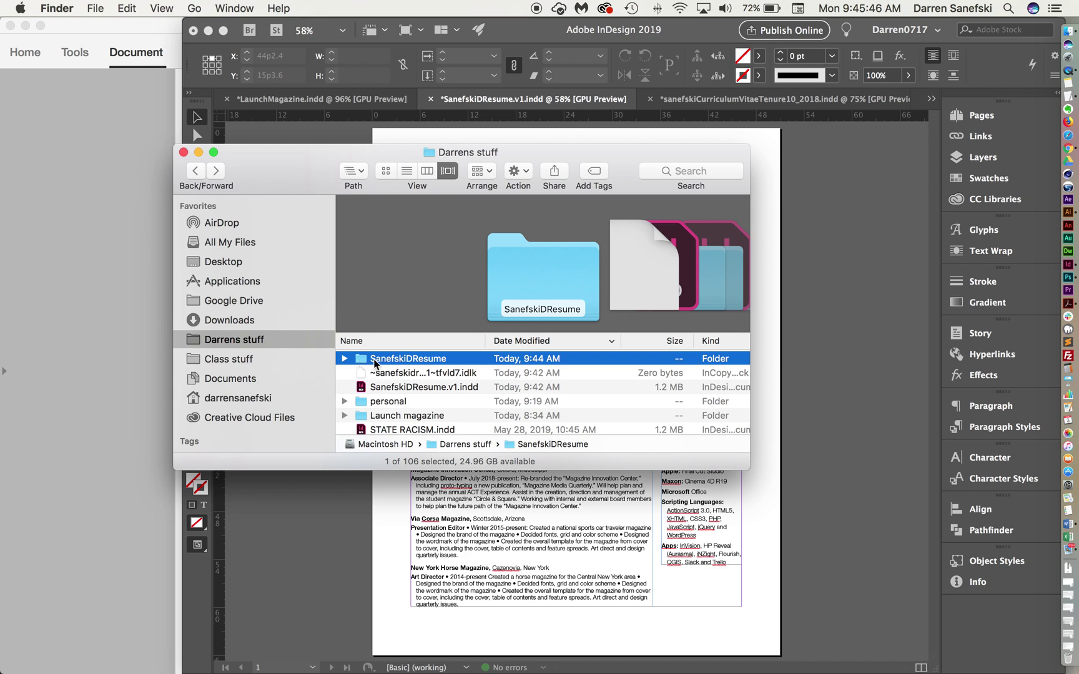
{"action": "right_click", "coordinate": [364, 362]}
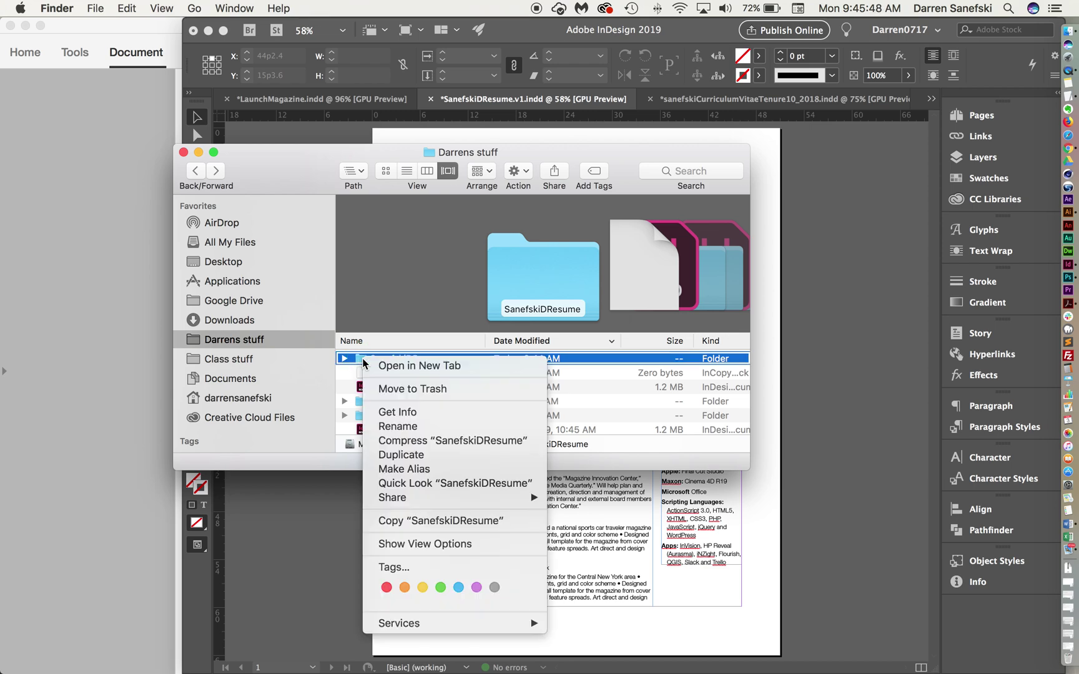
{"action": "left_click", "coordinate": [419, 441]}
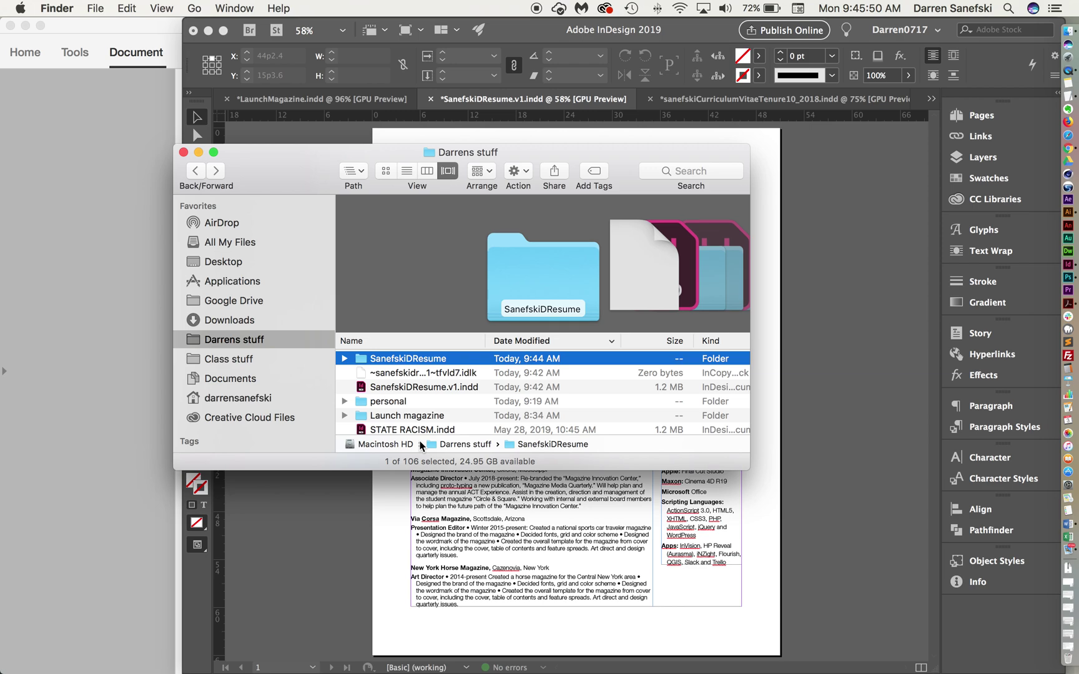